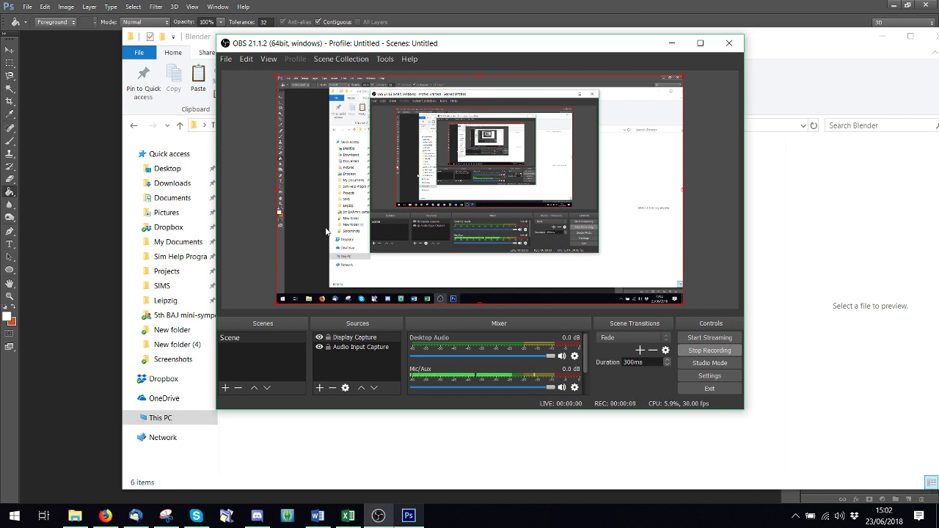
# - Launch Blender 2.67b by running blender.exe from the blender-2.67b-windows64 folder
pyautogui.click(329, 460)
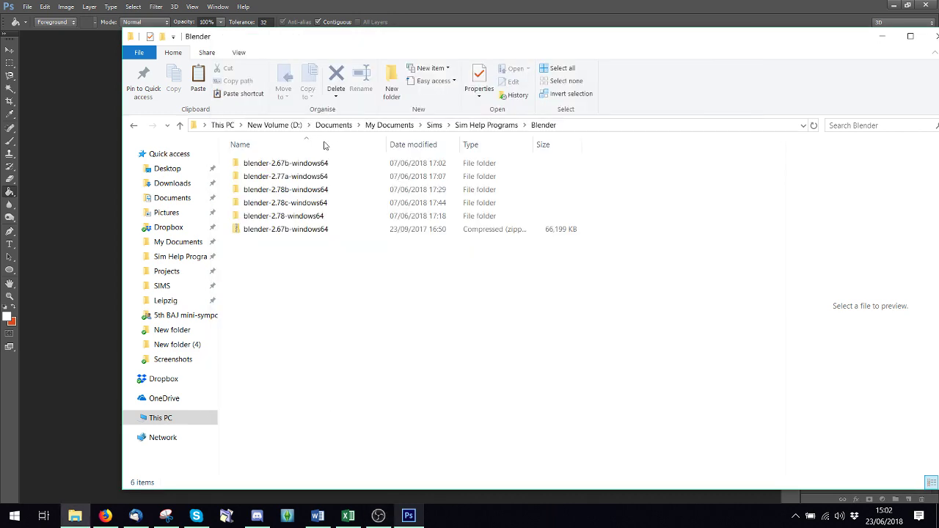
pyautogui.doubleClick(295, 164)
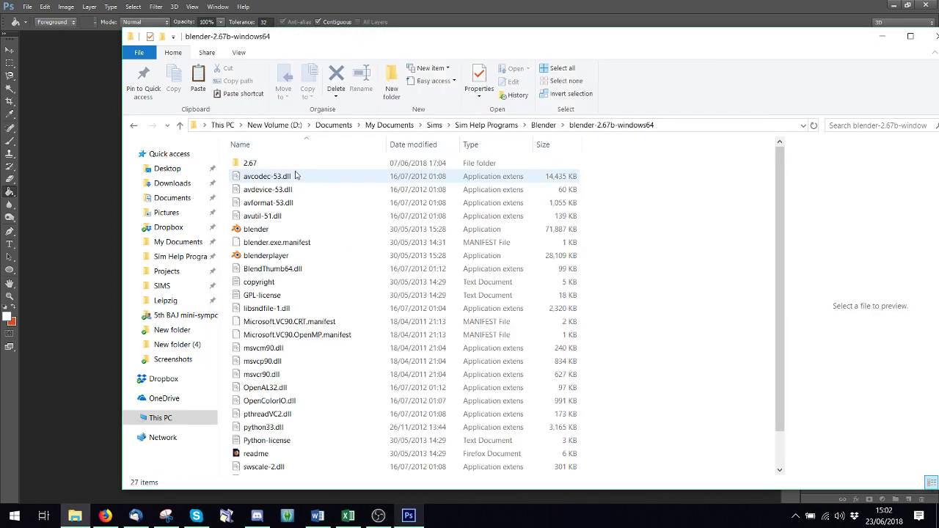
pyautogui.doubleClick(269, 229)
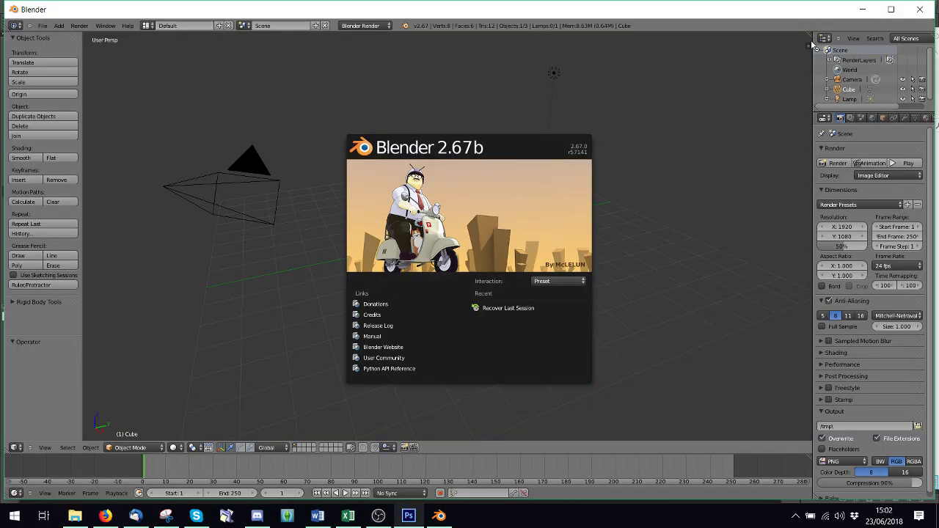
# - Dismiss the splash, maximize Blender, and start an add-on install from User Preferences > Addons
pyautogui.click(744, 101)
pyautogui.doubleClick(367, 9)
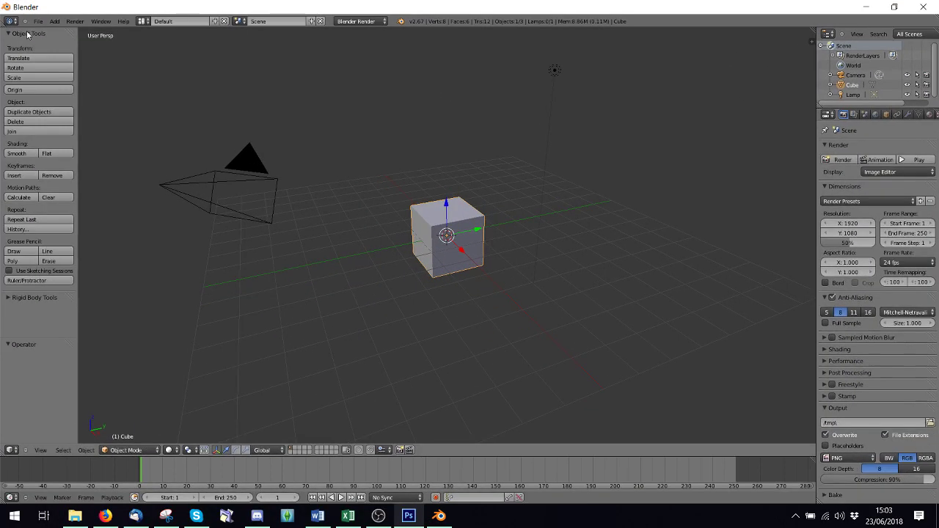
pyautogui.click(34, 22)
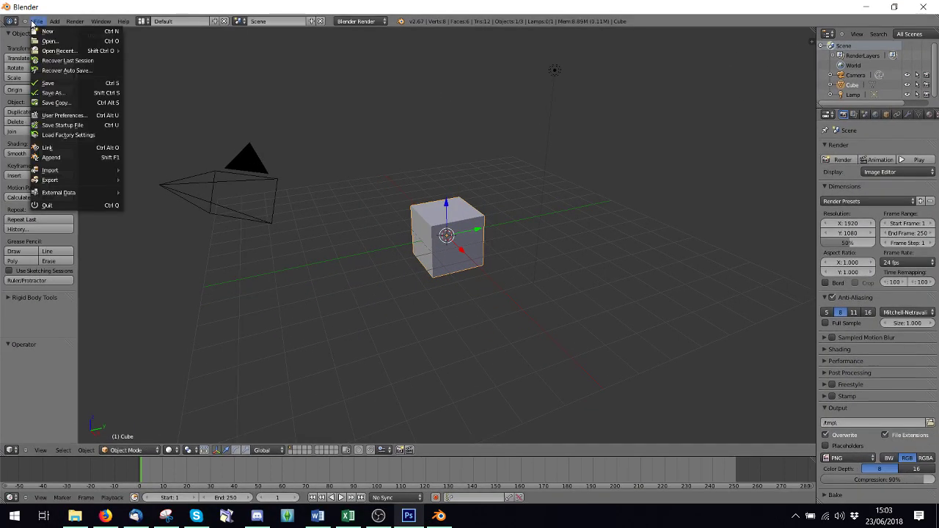
pyautogui.click(64, 115)
pyautogui.click(192, 29)
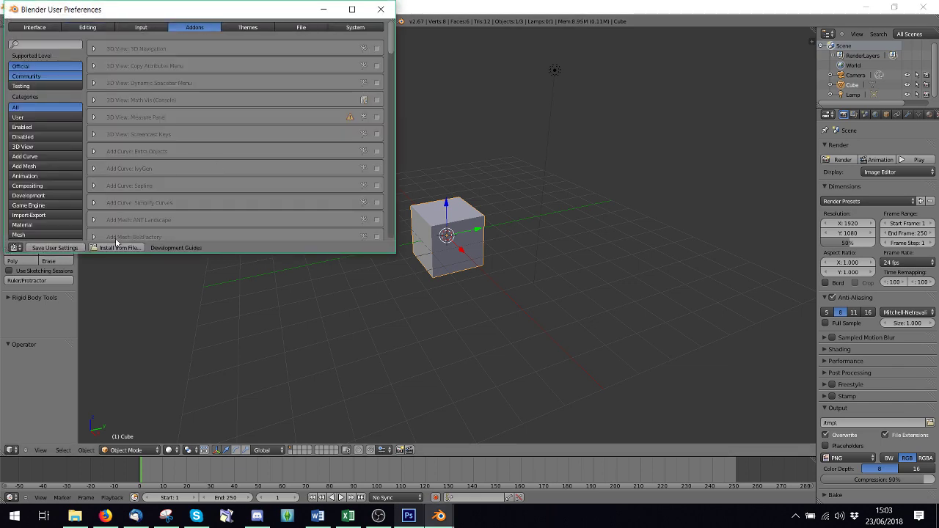
pyautogui.click(116, 247)
# - Install io_s3py_animation-1.60.zip from D:\Documents\My Documents\Sims\Creating\Rigs
pyautogui.click(34, 116)
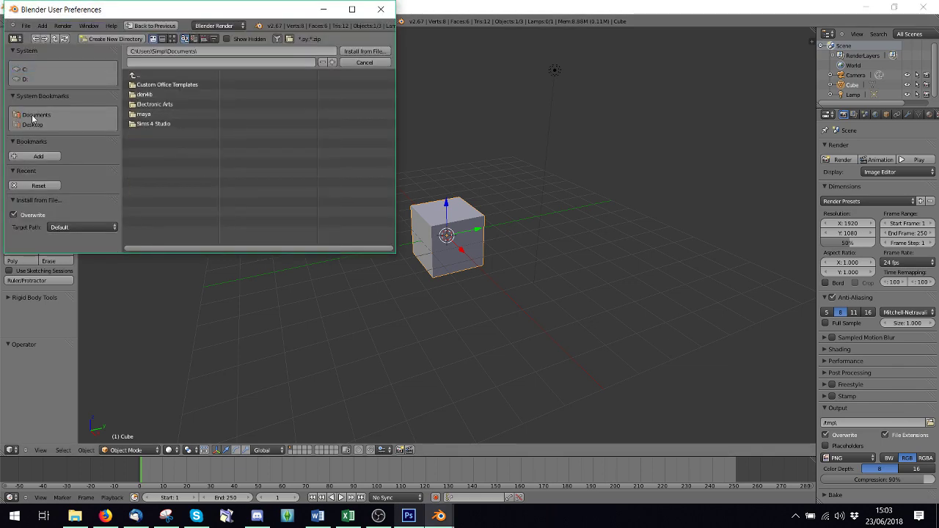
pyautogui.click(26, 79)
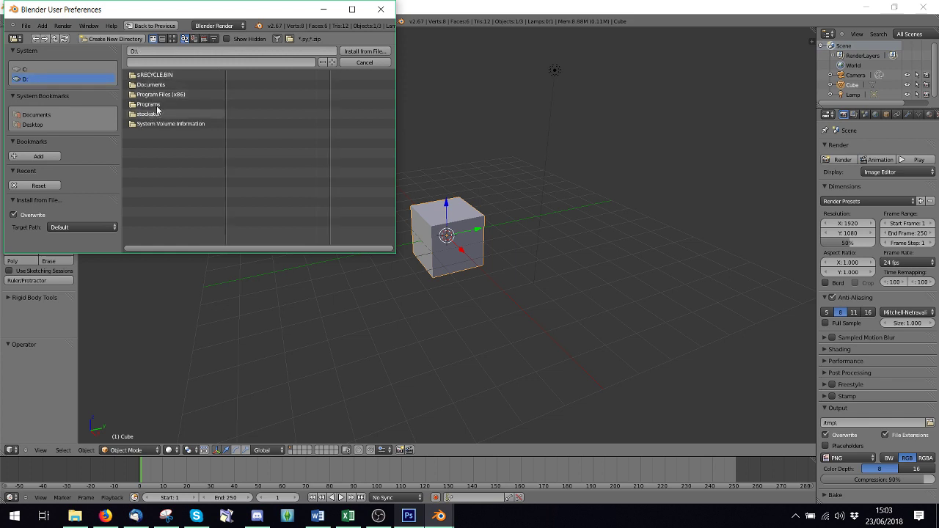
pyautogui.doubleClick(151, 84)
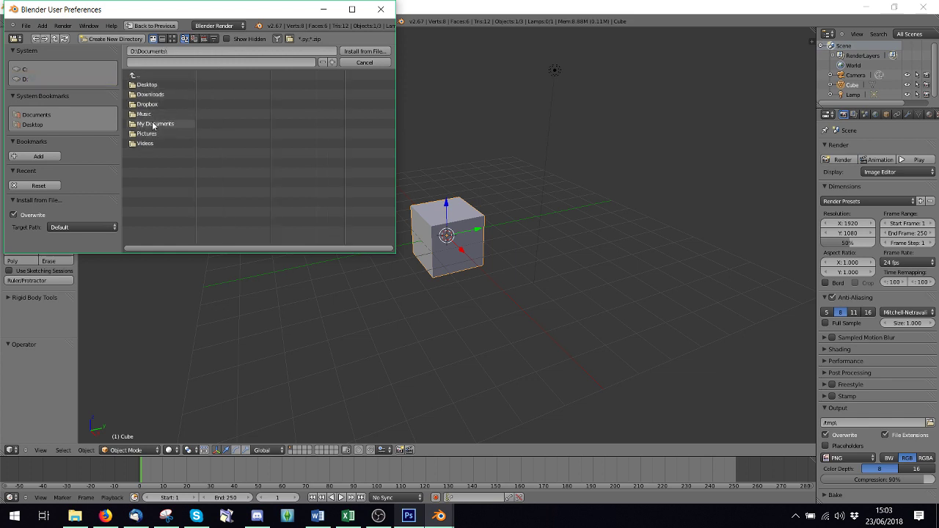
pyautogui.doubleClick(155, 125)
pyautogui.doubleClick(145, 133)
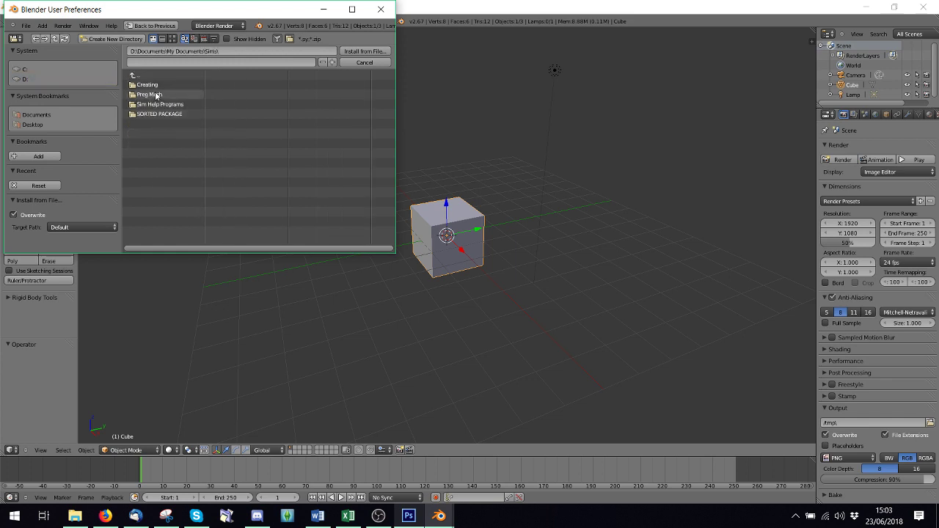
pyautogui.doubleClick(149, 85)
pyautogui.doubleClick(152, 132)
pyautogui.doubleClick(155, 95)
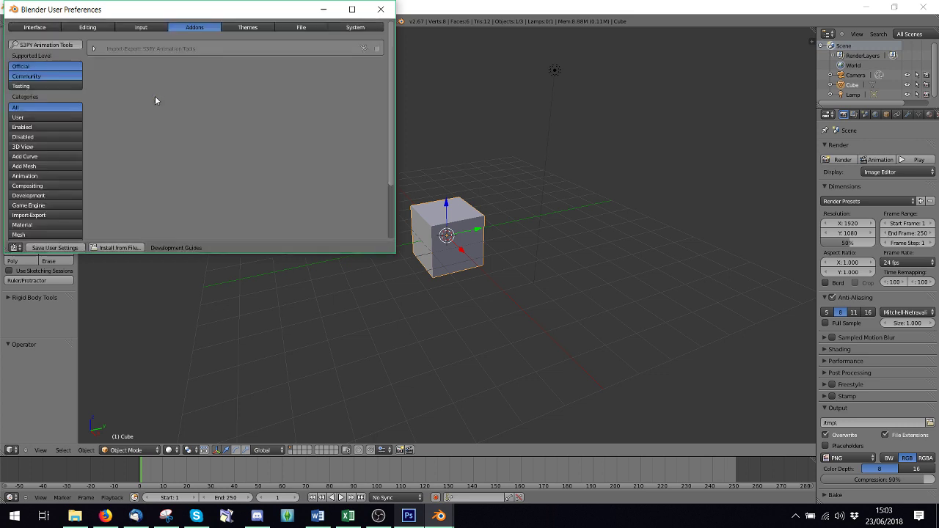
# - Enable the S3PY Animation Tools add-on and start opening a file from the D: drive
pyautogui.click(377, 49)
pyautogui.click(380, 6)
pyautogui.click(22, 20)
pyautogui.click(46, 37)
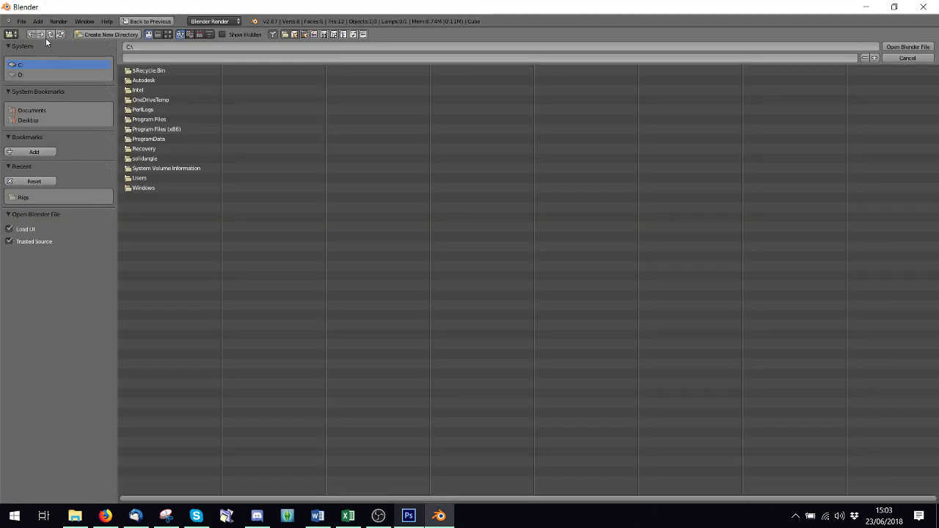
pyautogui.click(34, 111)
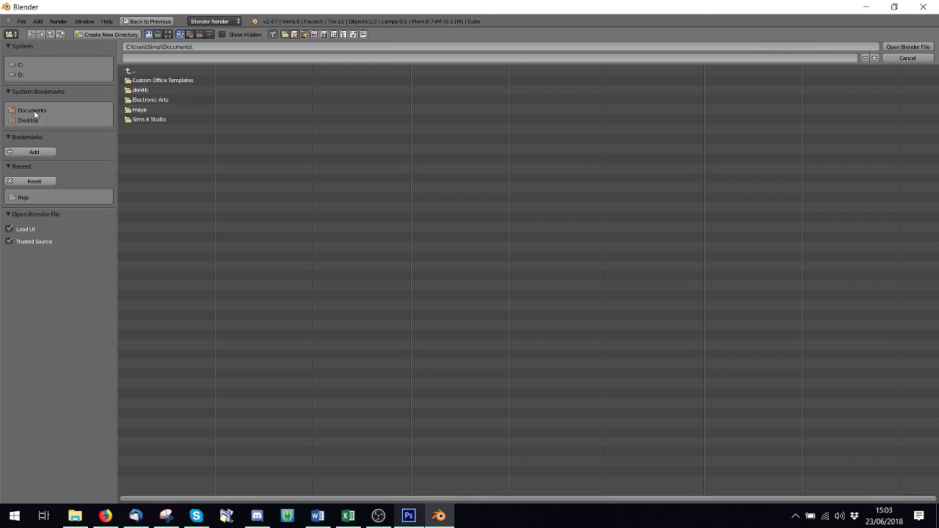
pyautogui.click(19, 74)
# - Open amRig.blend from Documents\My Documents\Sims\Creating\Rigs
pyautogui.click(138, 99)
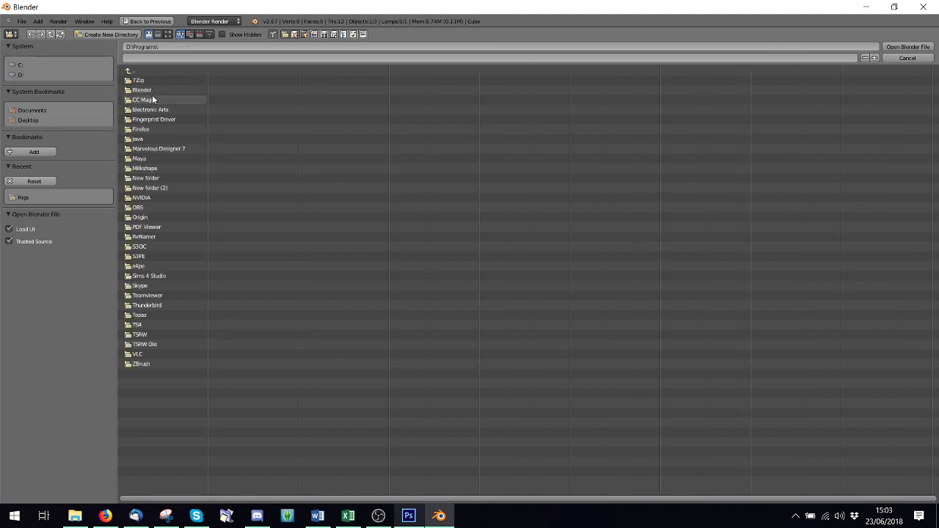
pyautogui.click(130, 74)
pyautogui.click(141, 89)
pyautogui.click(160, 123)
pyautogui.click(143, 120)
pyautogui.click(129, 71)
pyautogui.click(130, 129)
pyautogui.click(141, 79)
pyautogui.click(167, 116)
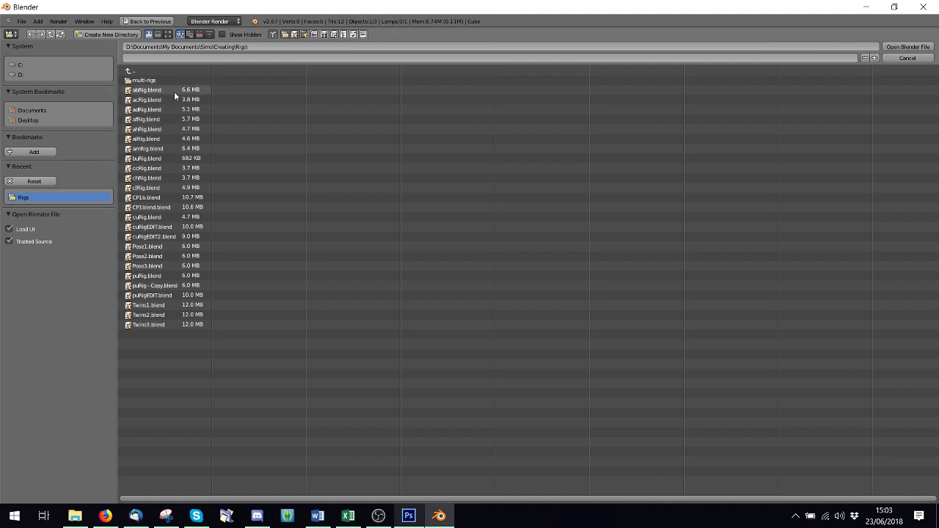
pyautogui.doubleClick(173, 149)
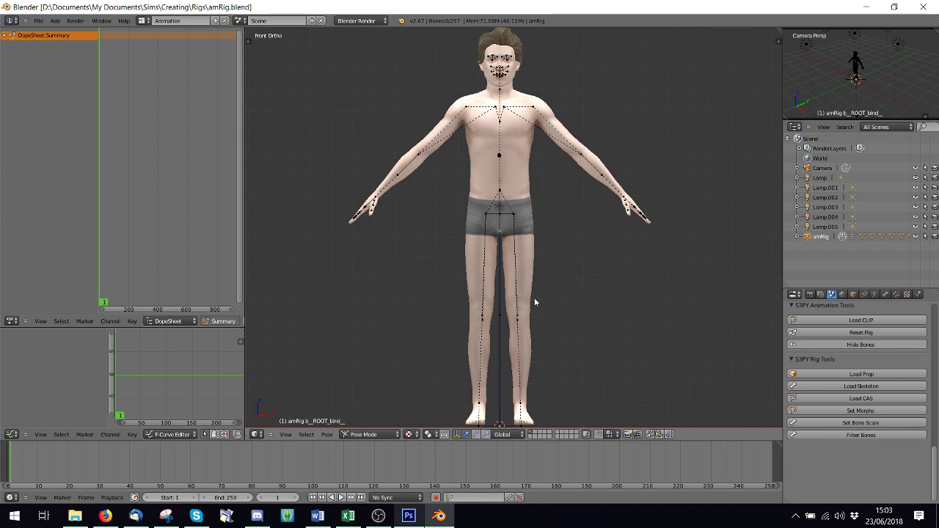
# - Zoom in on the face, expand amRig in the Outliner, and delete the amHair mesh
pyautogui.scroll(-3, 543, 256)
pyautogui.scroll(4, 536, 239)
pyautogui.scroll(3, 521, 184)
pyautogui.keyDown('shift'); pyautogui.moveTo(524, 129); pyautogui.dragTo(507, 306, button='middle'); pyautogui.keyUp('shift')
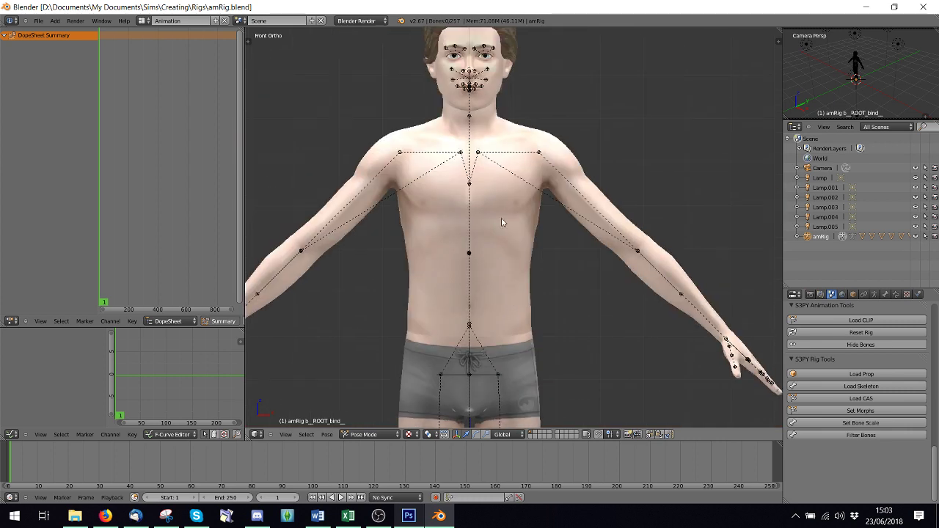
pyautogui.keyDown('shift'); pyautogui.moveTo(512, 186); pyautogui.dragTo(477, 332, button='middle'); pyautogui.keyUp('shift')
pyautogui.scroll(6, 477, 279)
pyautogui.keyDown('shift'); pyautogui.moveTo(446, 299); pyautogui.dragTo(576, 268, button='middle'); pyautogui.keyUp('shift')
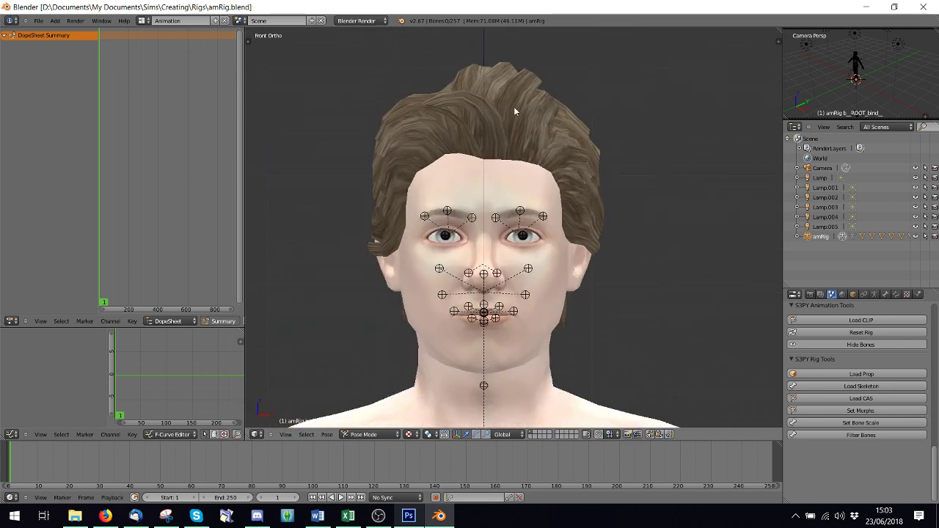
pyautogui.click(798, 236)
pyautogui.scroll(-4, 822, 191)
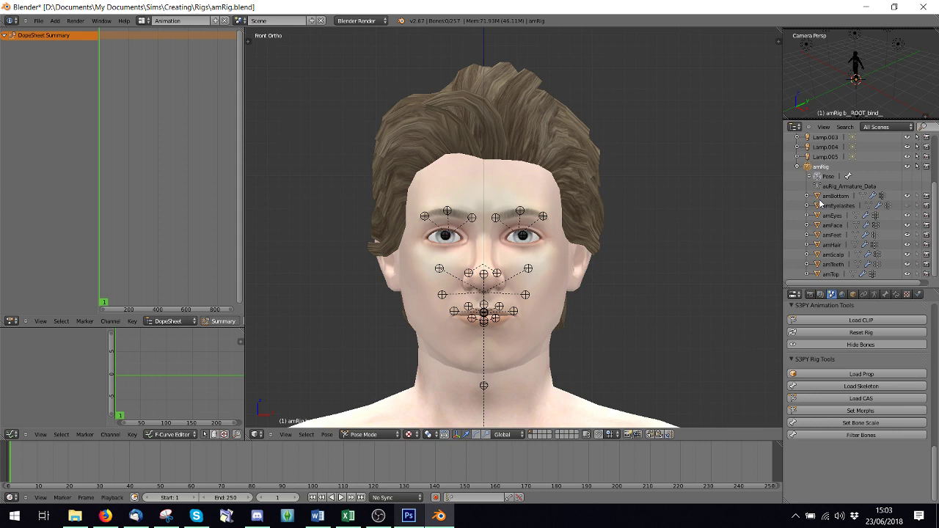
pyautogui.rightClick(833, 246)
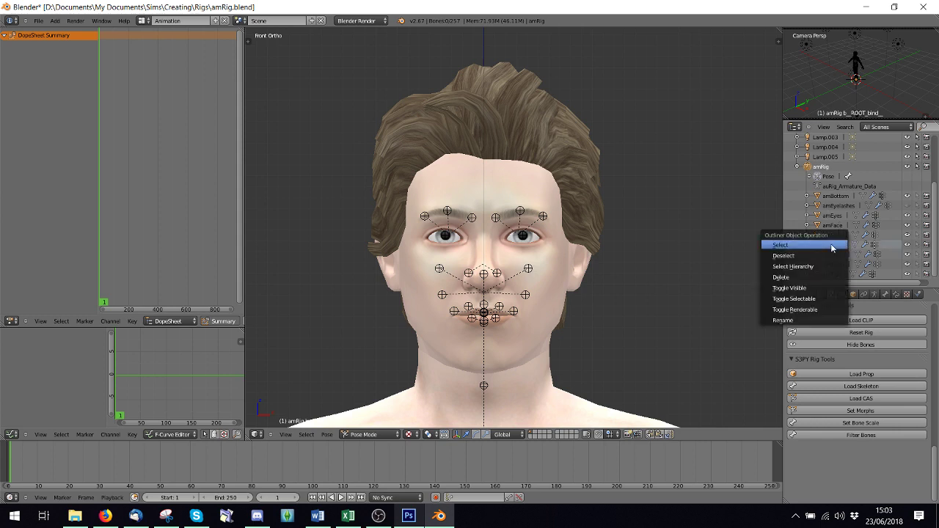
pyautogui.click(800, 278)
# - Delete the amBottom shorts and amTop torso meshes
pyautogui.scroll(-3, 643, 219)
pyautogui.scroll(2, 634, 218)
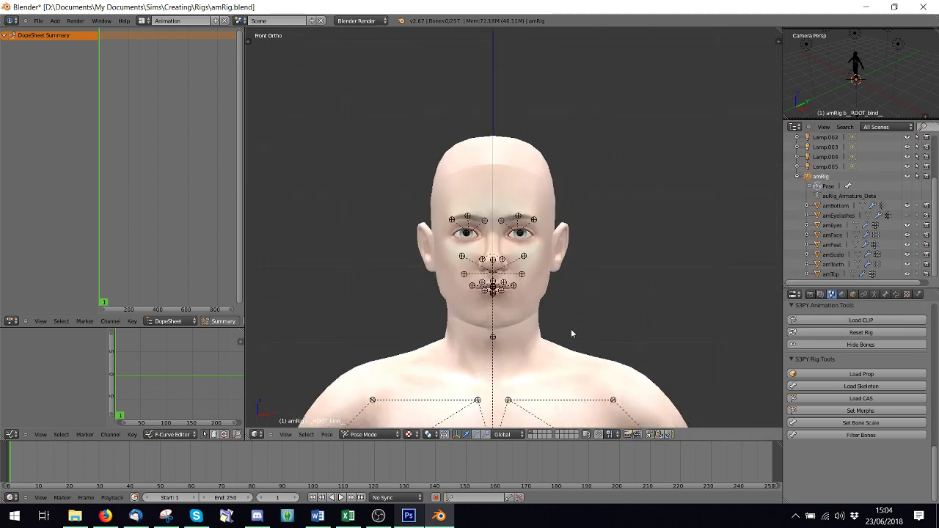
pyautogui.scroll(-2, 571, 329)
pyautogui.keyDown('shift'); pyautogui.moveTo(561, 340); pyautogui.dragTo(561, 135, button='middle'); pyautogui.keyUp('shift')
pyautogui.scroll(-3, 561, 135)
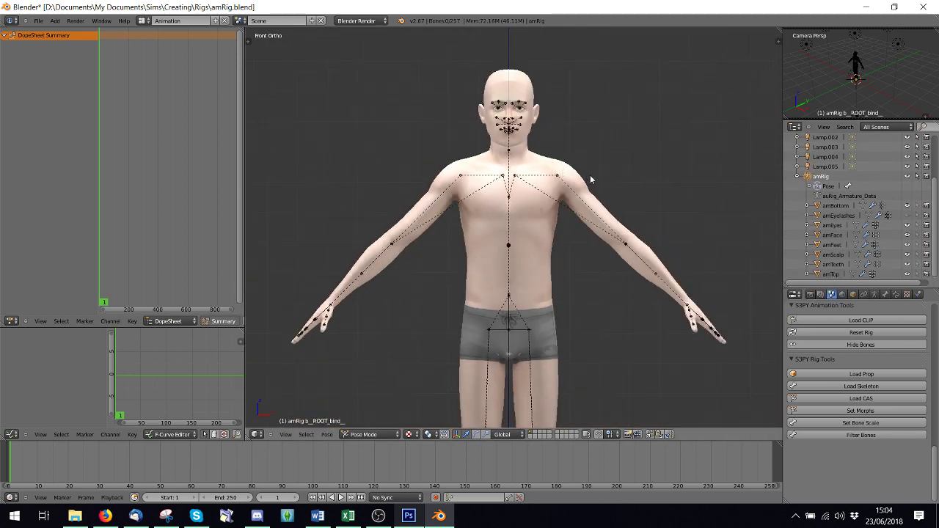
pyautogui.rightClick(834, 206)
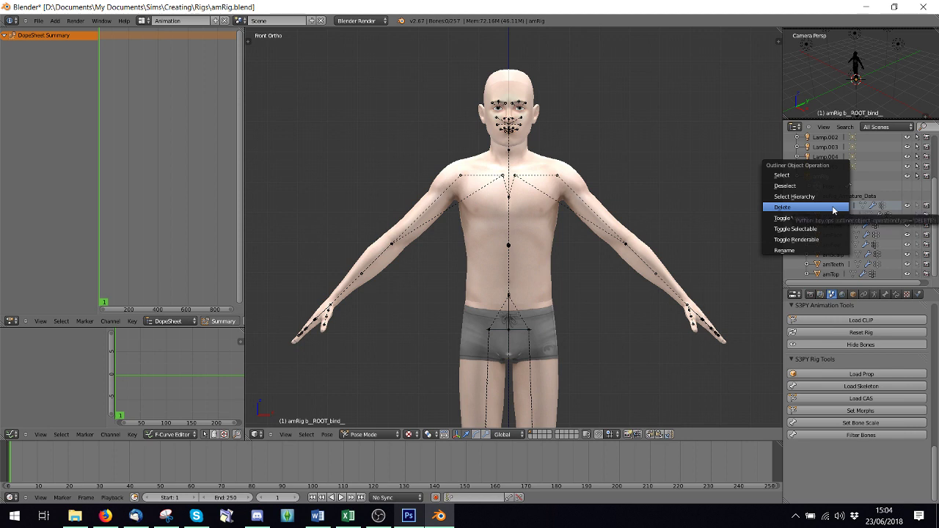
pyautogui.click(834, 208)
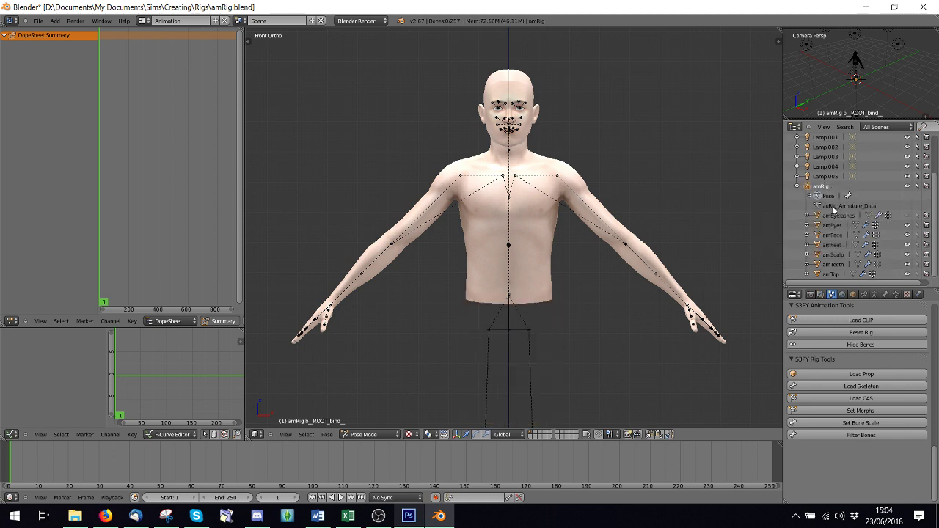
pyautogui.rightClick(838, 275)
pyautogui.click(835, 276)
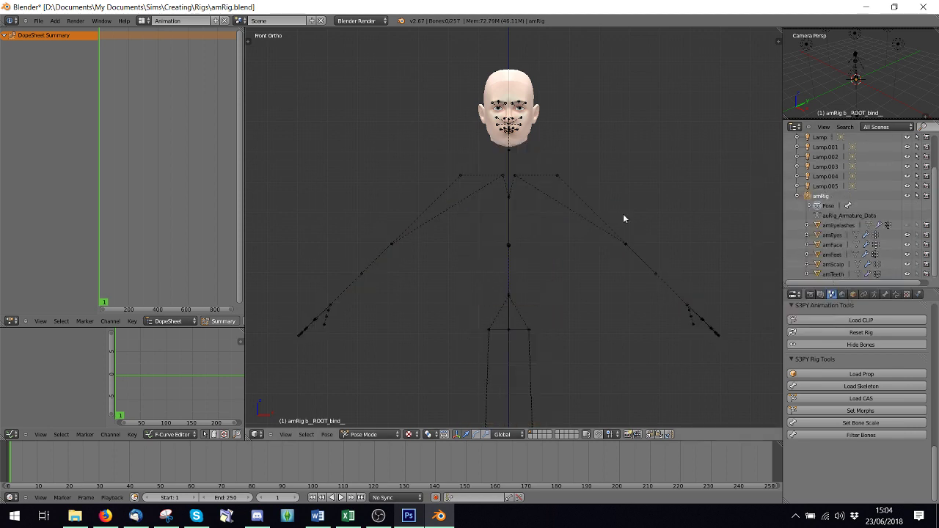
# - Hide the rig's bones with S3PY Animation Tools
pyautogui.scroll(-8, 868, 402)
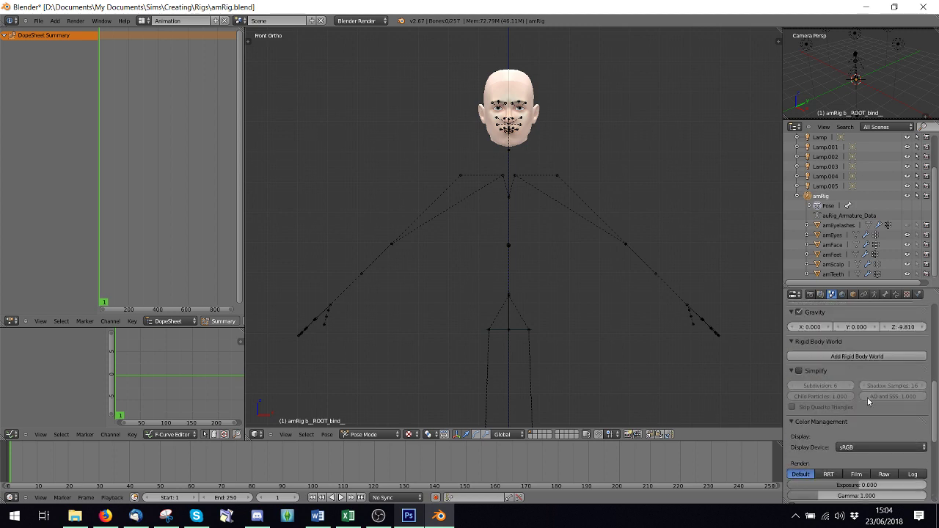
pyautogui.scroll(-4, 868, 402)
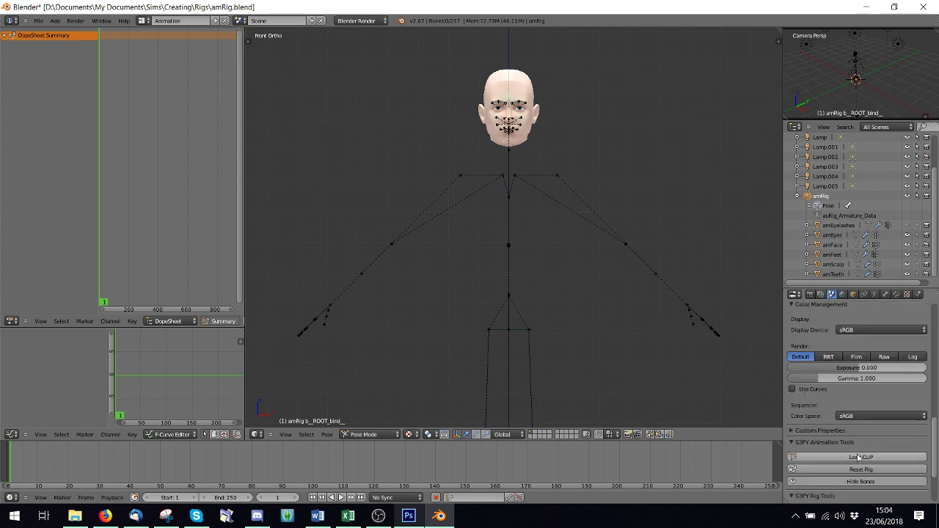
pyautogui.click(861, 481)
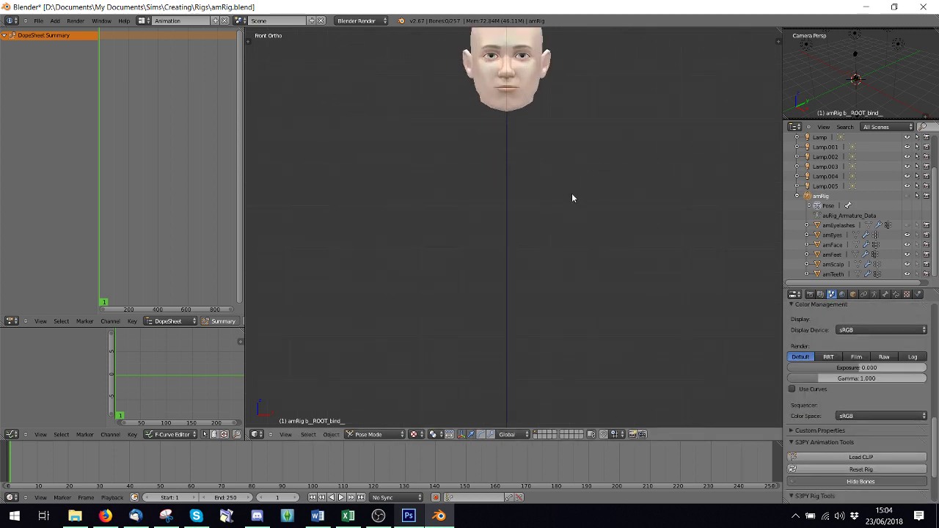
pyautogui.keyDown('shift'); pyautogui.moveTo(577, 143); pyautogui.dragTo(580, 285, button='middle'); pyautogui.keyUp('shift')
# - Load CAS_bot_am_SIMPLYjean.package from Desktop\New folder (2) onto the rig
pyautogui.scroll(2, 580, 285)
pyautogui.scroll(-3, 914, 400)
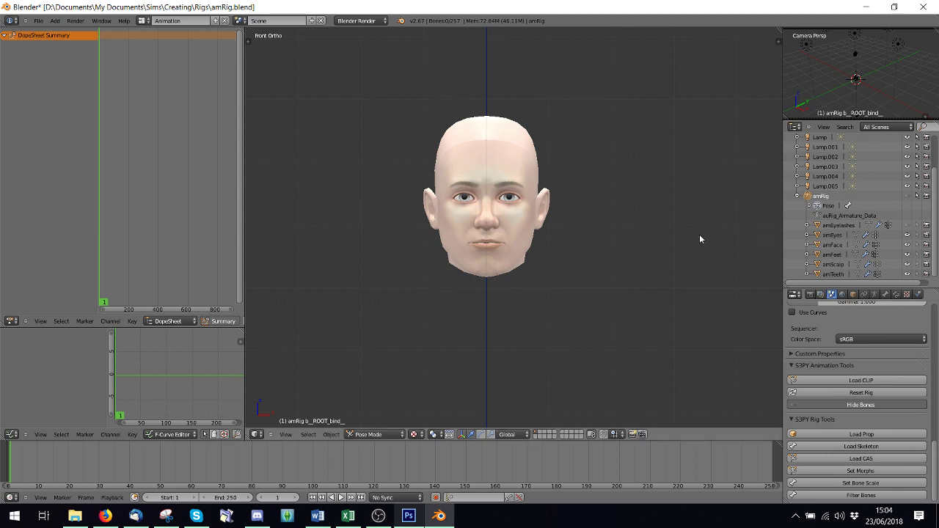
pyautogui.scroll(-10, 639, 254)
pyautogui.scroll(5, 637, 256)
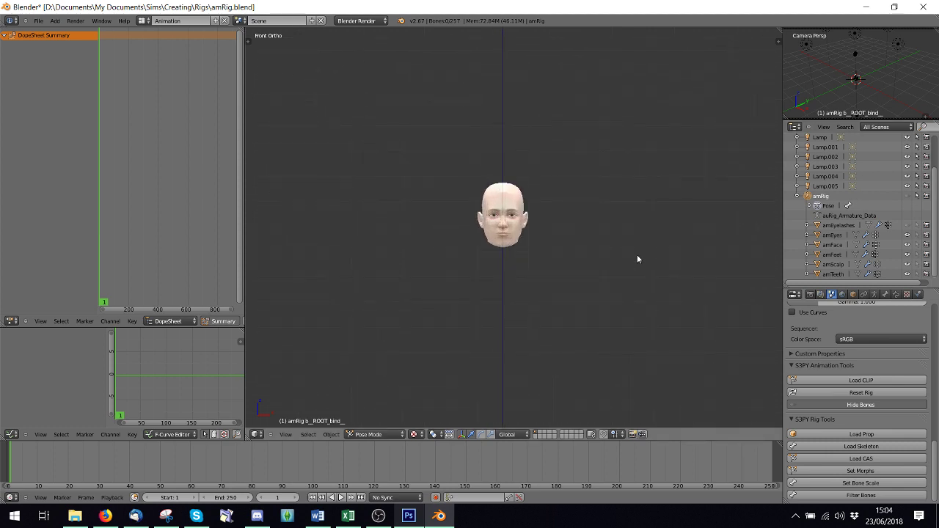
pyautogui.scroll(5, 637, 256)
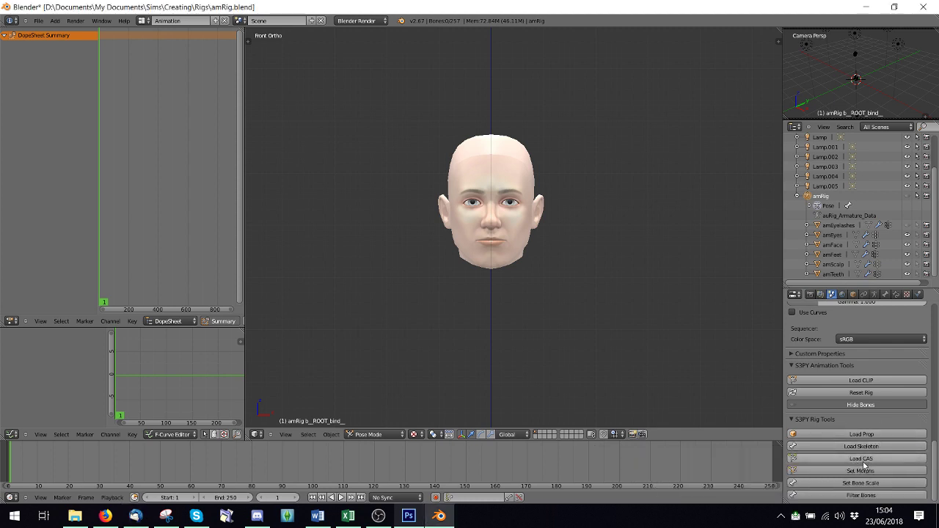
pyautogui.click(880, 463)
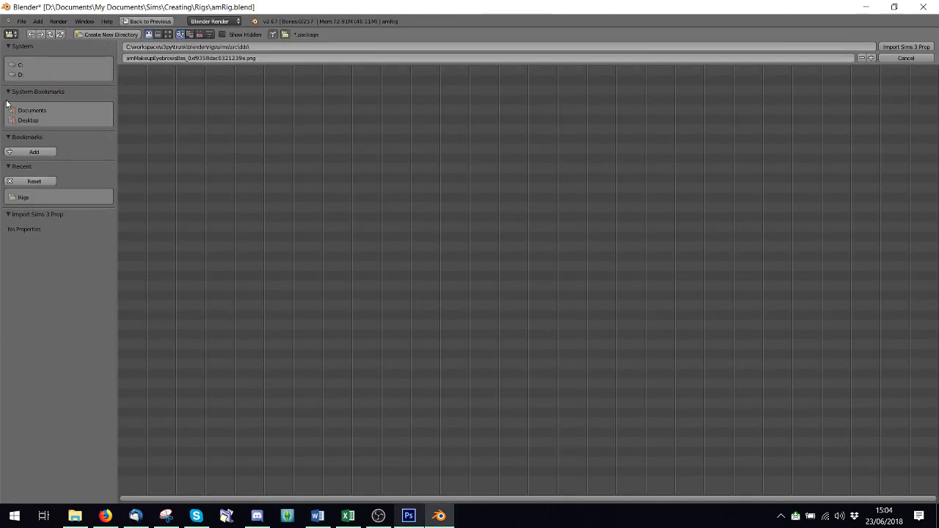
pyautogui.click(31, 121)
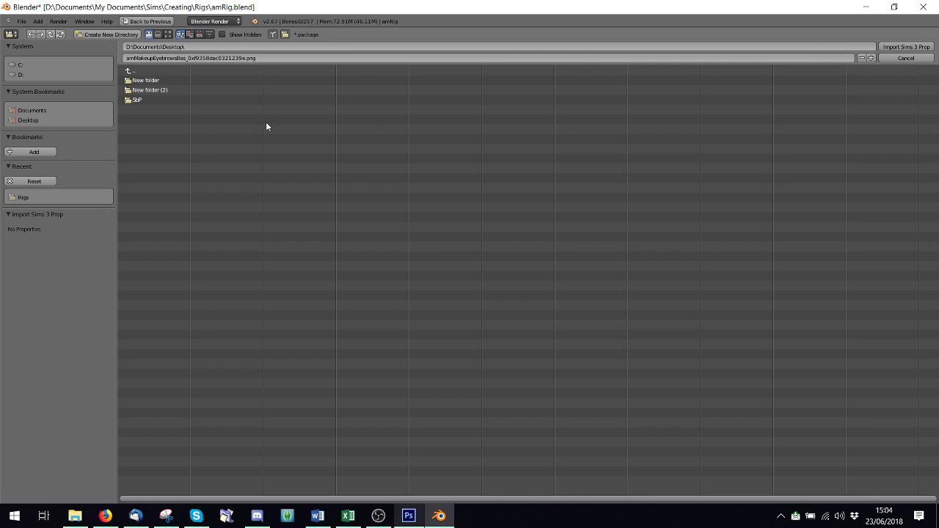
pyautogui.click(146, 89)
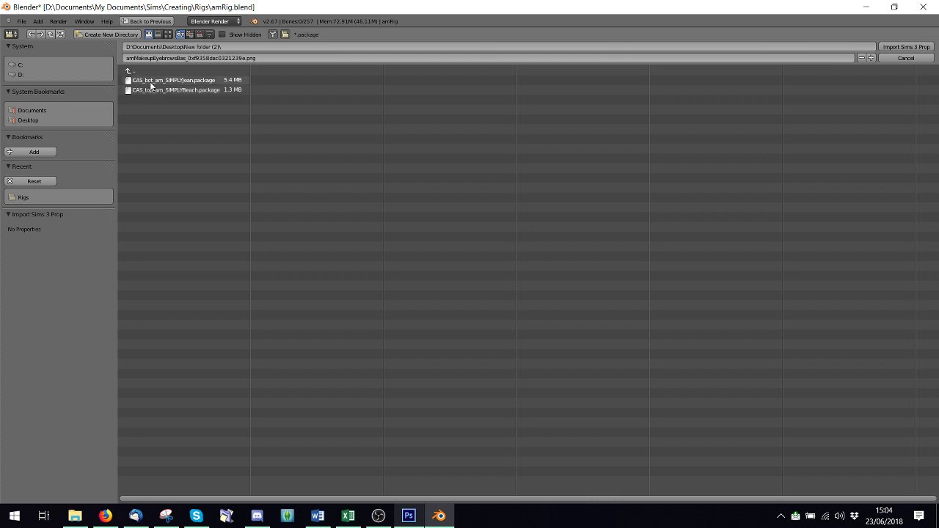
pyautogui.doubleClick(197, 83)
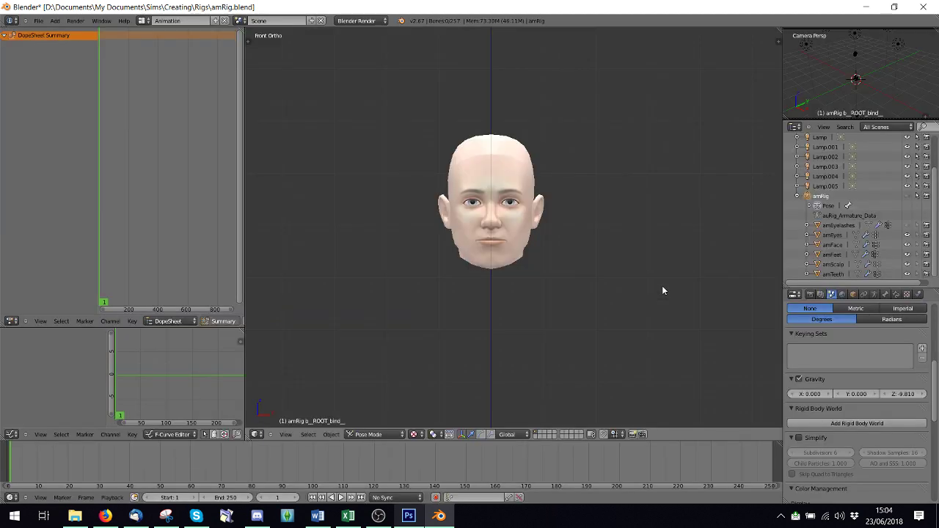
# - Bring up Blender's File menu
pyautogui.scroll(-8, 553, 226)
pyautogui.scroll(3, 553, 226)
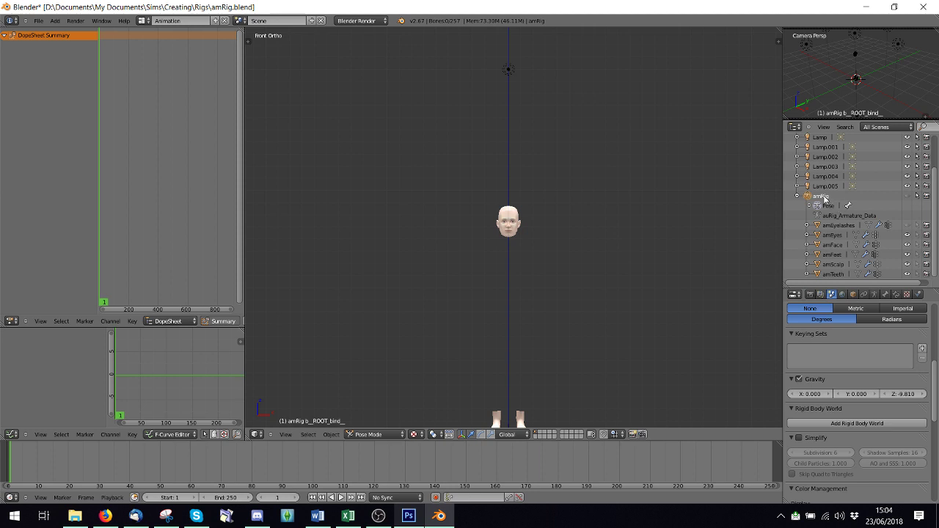
pyautogui.click(38, 21)
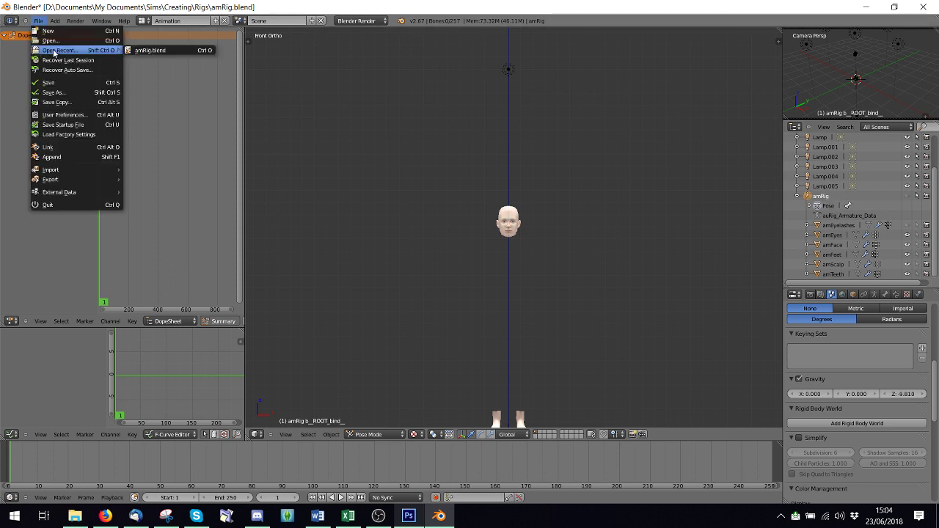
# - Reopen amRig.blend to restore the full rigged character
pyautogui.click(47, 40)
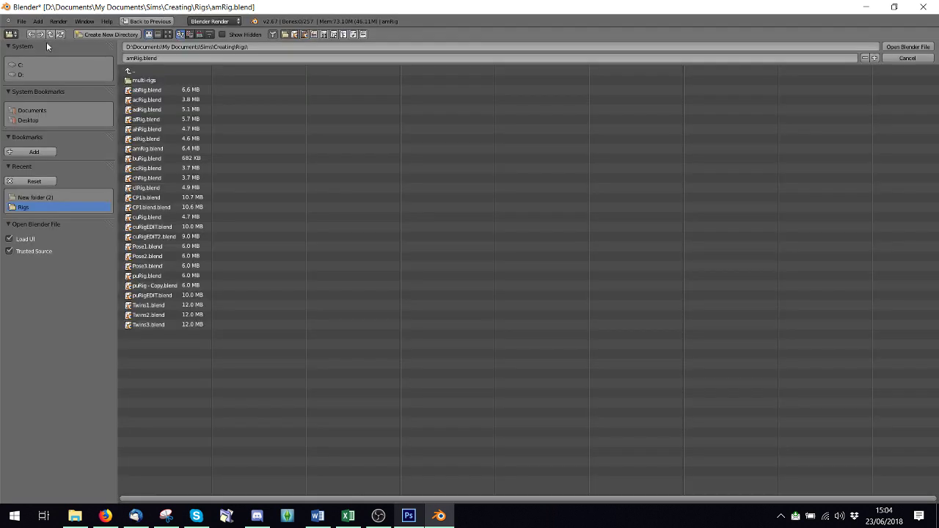
pyautogui.click(153, 150)
pyautogui.doubleClick(153, 150)
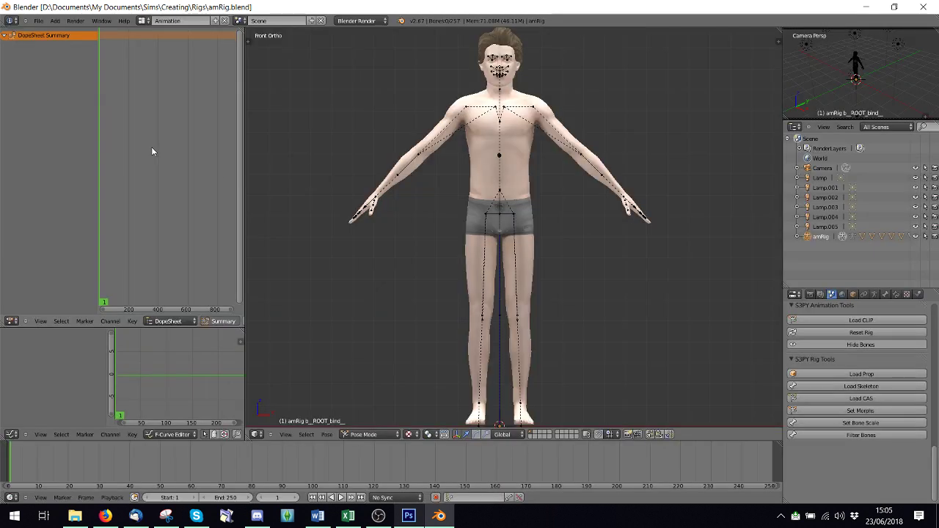
# - Expand amRig in the Outliner and delete the underwear mesh
pyautogui.click(798, 236)
pyautogui.scroll(-3, 815, 244)
pyautogui.rightClick(837, 200)
pyautogui.click(838, 199)
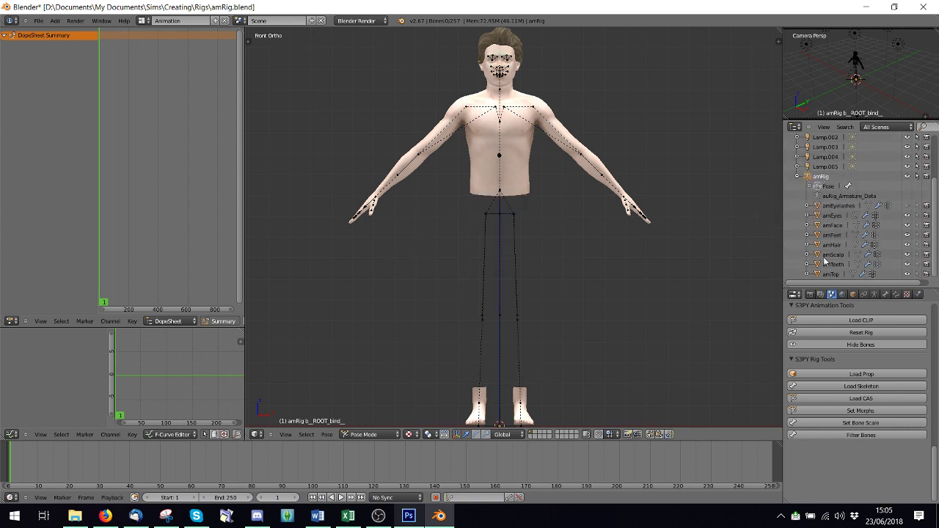
# - Import CAS_bot_am_SIMPLYjean.package from New folder (2) via Load CAS
pyautogui.click(861, 374)
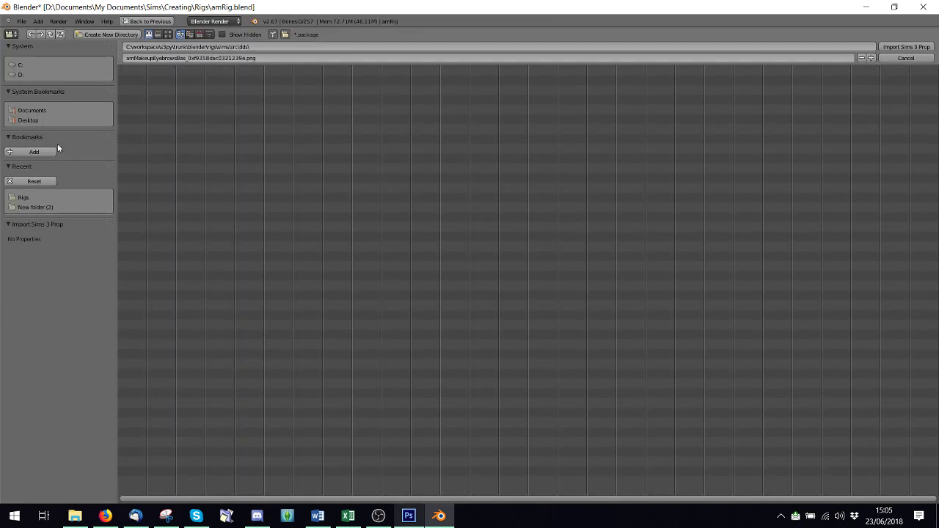
pyautogui.click(32, 207)
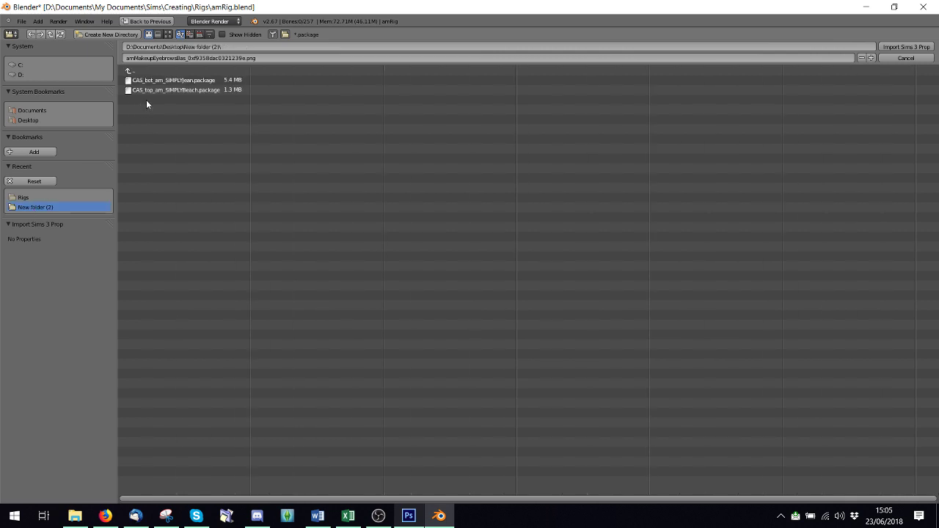
pyautogui.click(171, 80)
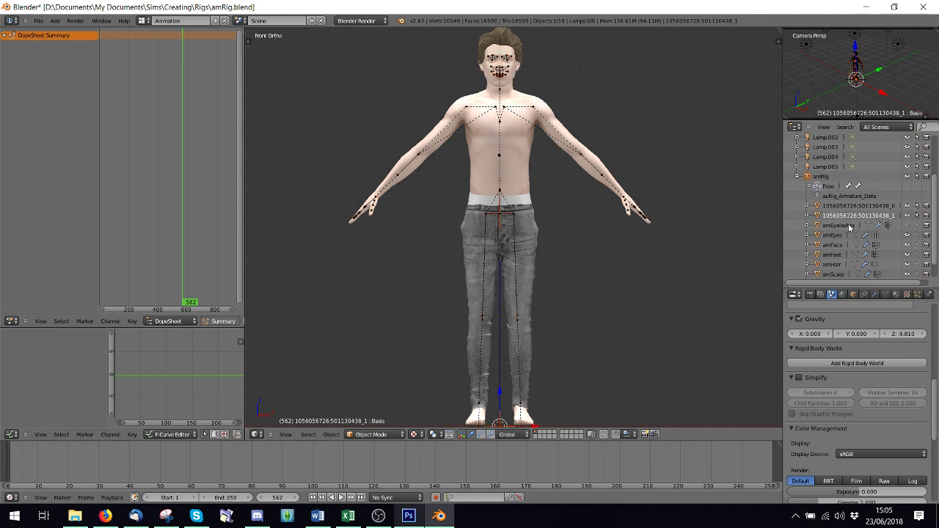
# - Toggle the jeans' visibility off and on to check them, then select the jeans object
pyautogui.click(908, 215)
pyautogui.click(908, 215)
pyautogui.click(908, 208)
pyautogui.click(908, 208)
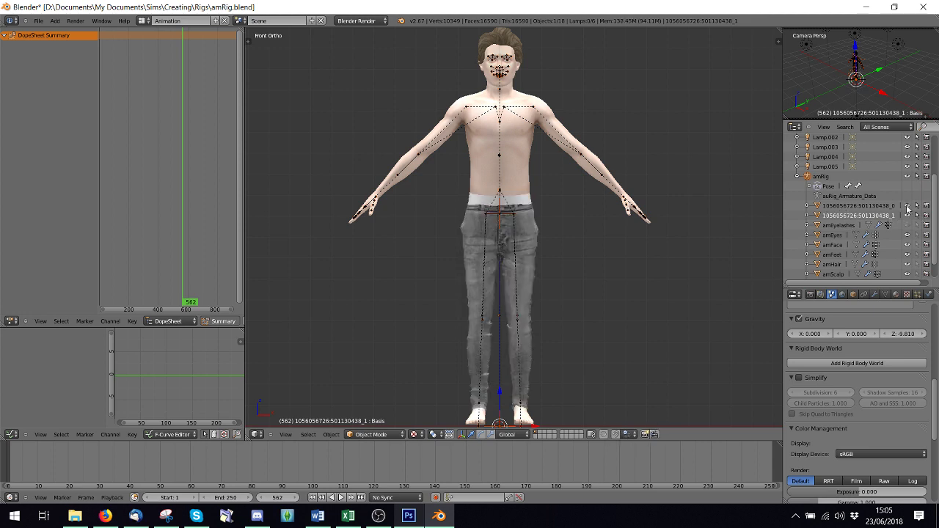
pyautogui.click(854, 215)
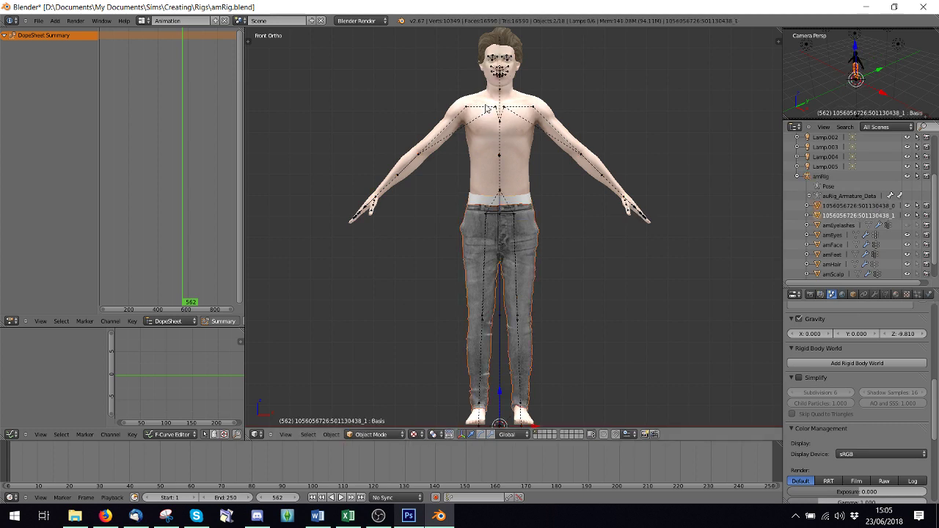
# - Delete the amTop bare torso mesh in the Outliner
pyautogui.scroll(-2, 867, 235)
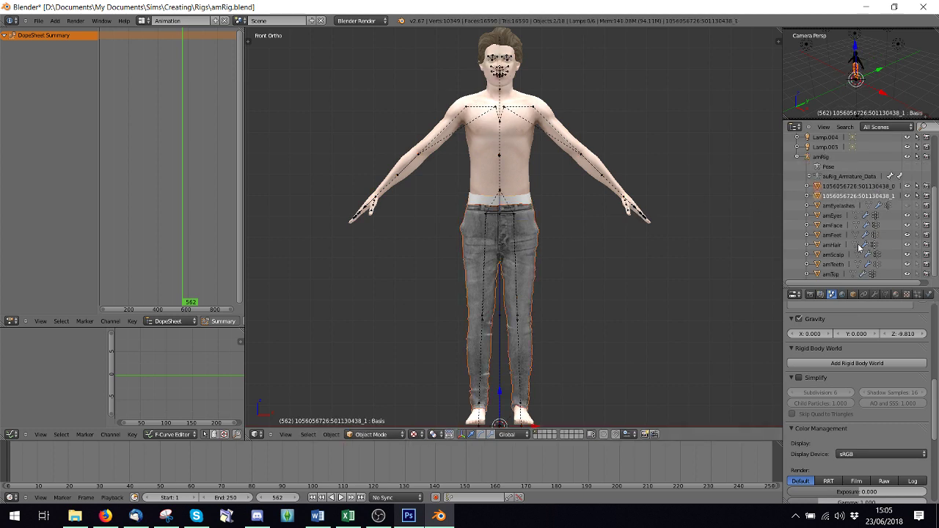
pyautogui.rightClick(832, 274)
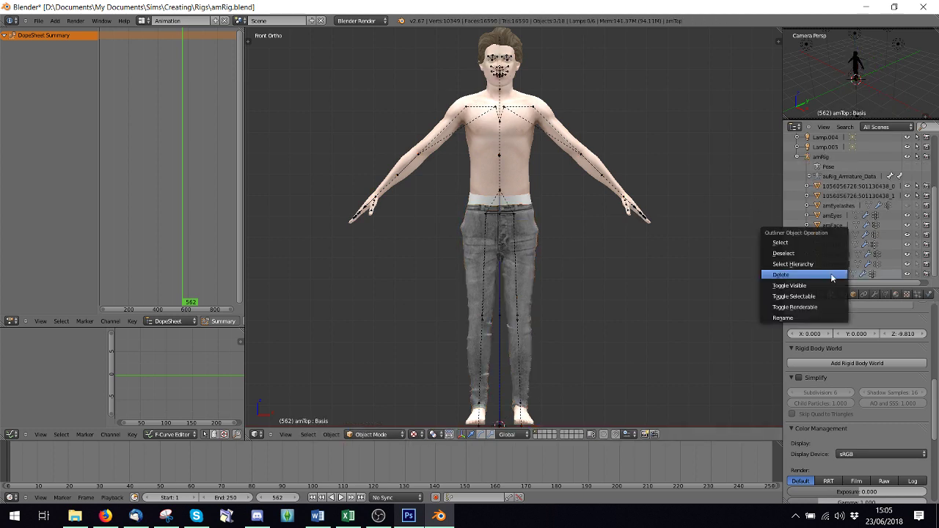
pyautogui.click(834, 275)
# - Select amRig and import CAS_top_am_SIMPLYBeach.package via Load CAS
pyautogui.click(823, 168)
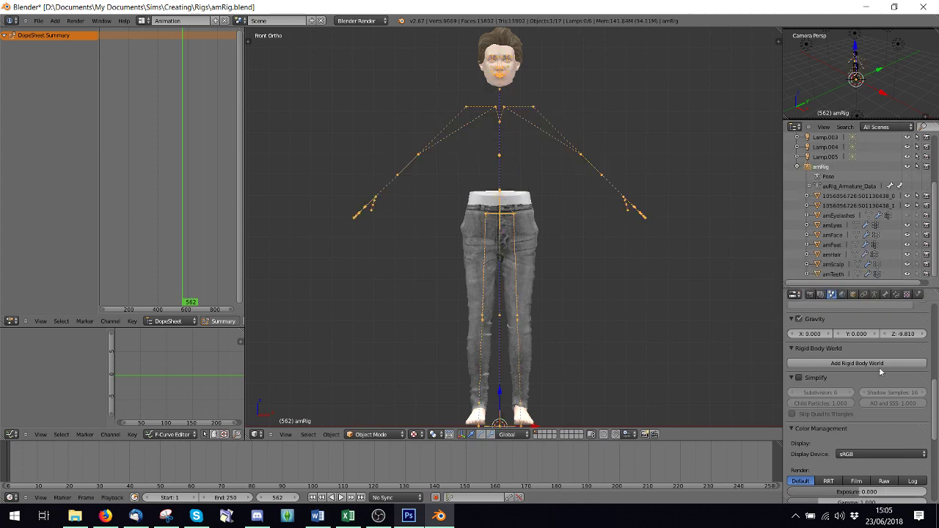
pyautogui.scroll(-7, 871, 444)
pyautogui.click(868, 458)
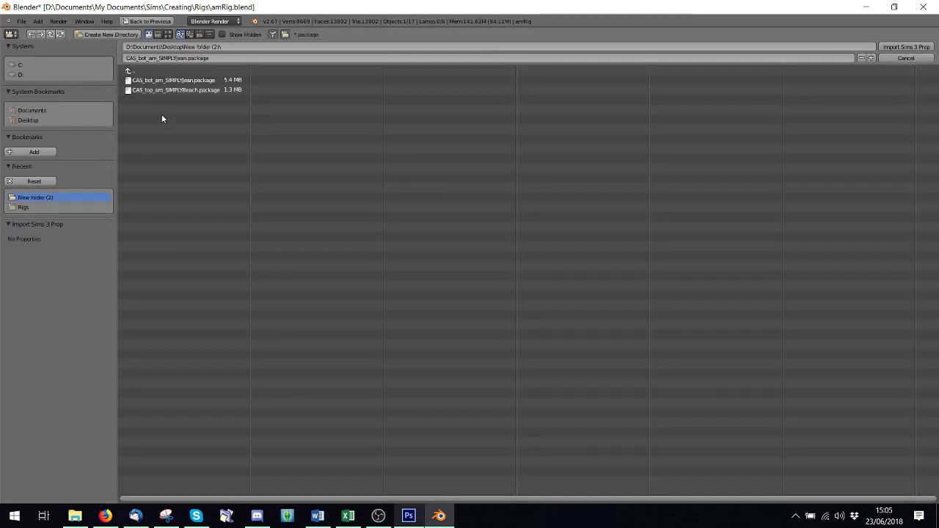
pyautogui.click(162, 90)
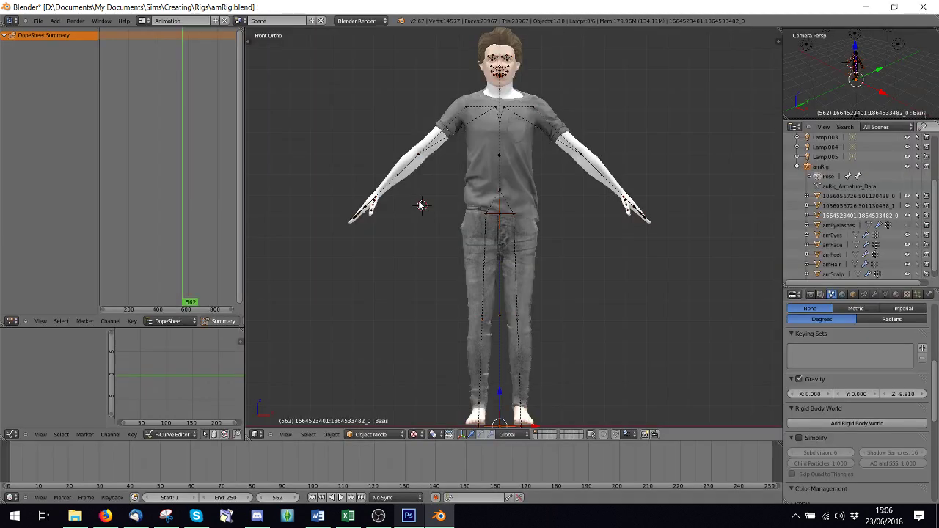
# - Delete the hair mesh and switch the render engine to Cycles Render
pyautogui.rightClick(837, 275)
pyautogui.click(835, 269)
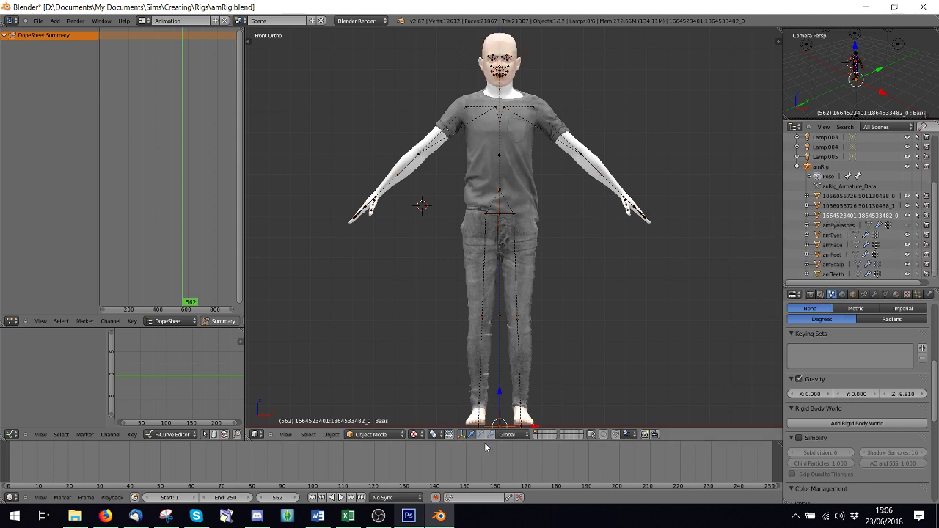
pyautogui.click(414, 434)
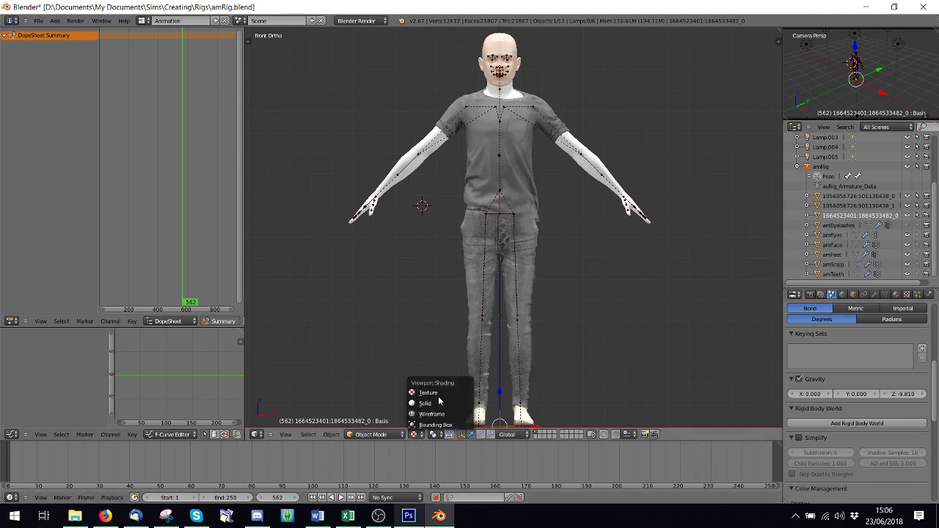
pyautogui.click(359, 21)
pyautogui.click(357, 54)
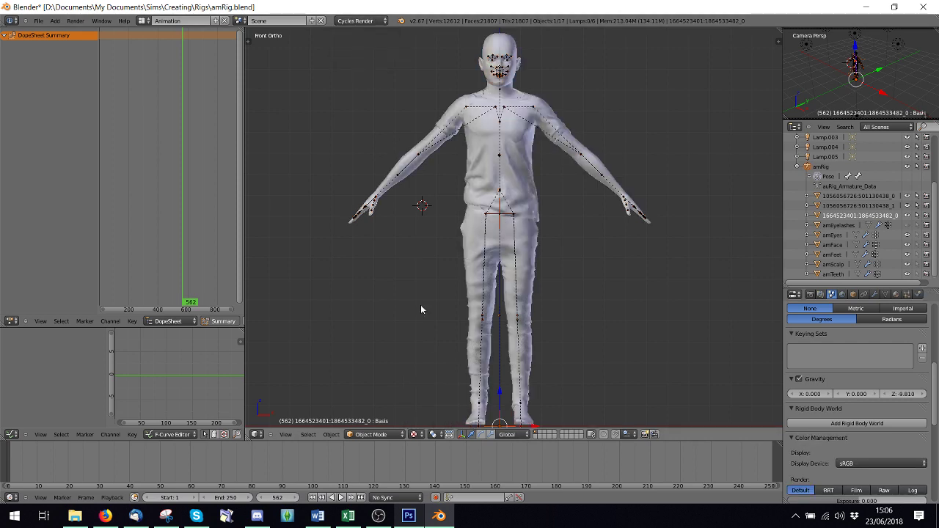
# - Set viewport shading to Material, zoom to the face, and hide the rig's bones
pyautogui.click(414, 435)
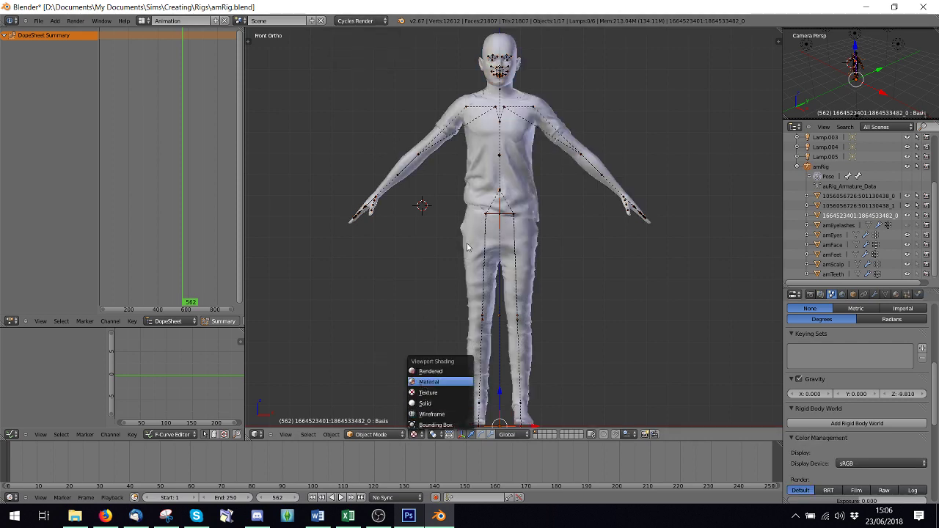
pyautogui.click(437, 378)
pyautogui.scroll(8, 407, 213)
pyautogui.keyDown('shift'); pyautogui.scroll(5, 396, 220); pyautogui.keyUp('shift')
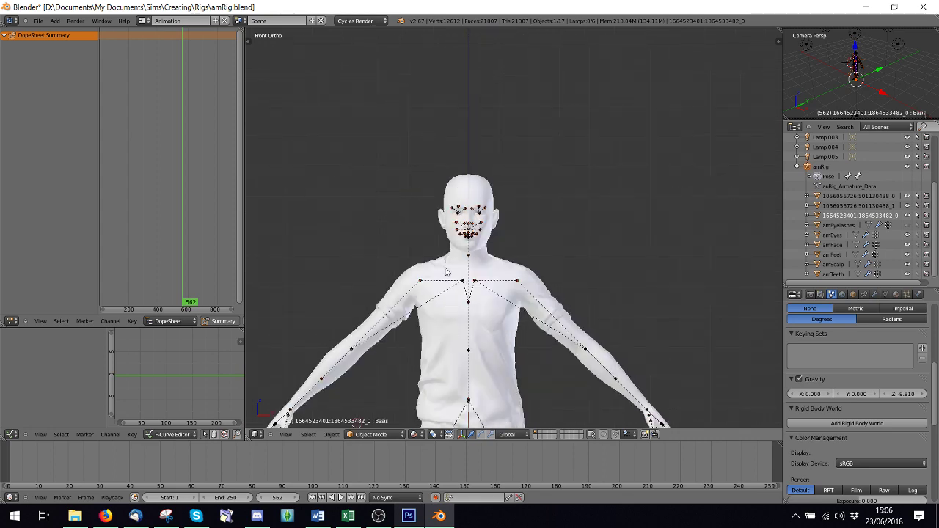
pyautogui.scroll(4, 412, 283)
pyautogui.scroll(-3, 435, 277)
pyautogui.scroll(-8, 859, 367)
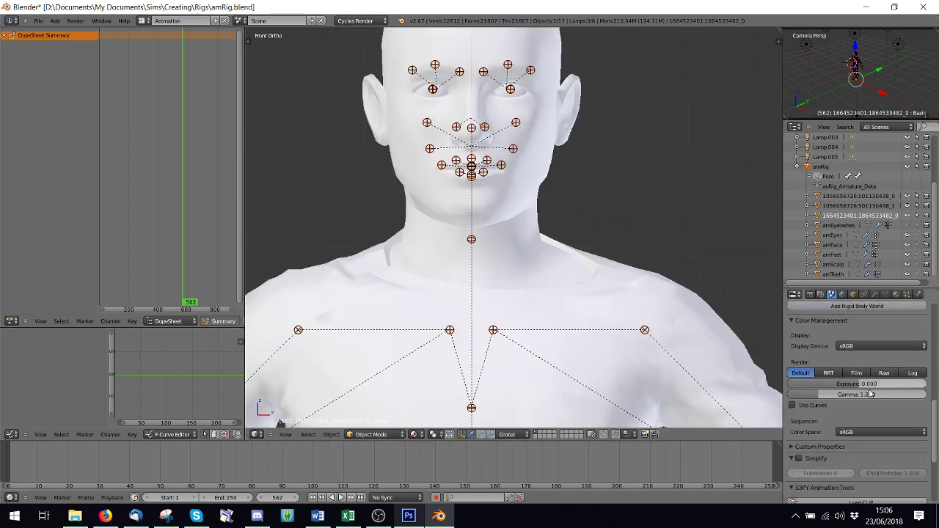
pyautogui.click(861, 409)
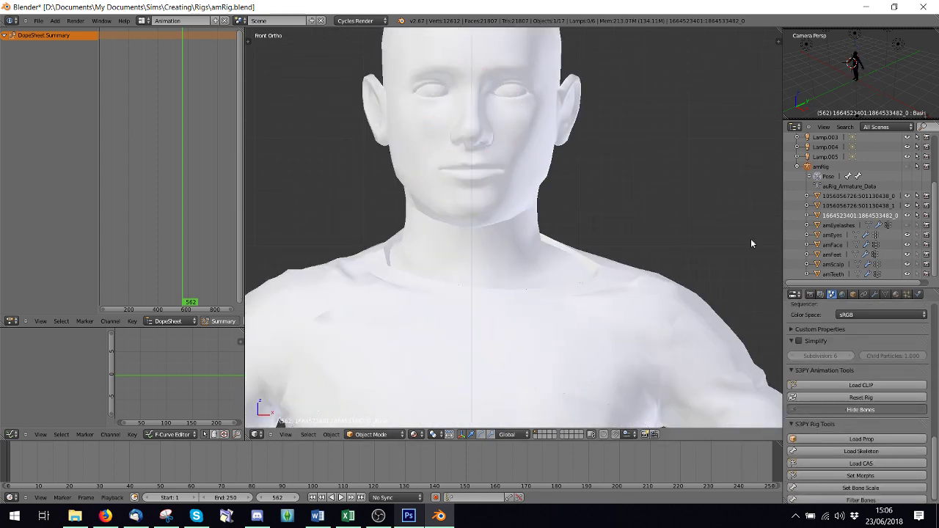
# - Select amEyes, remove its amFace_0 material, and create a new material
pyautogui.click(834, 236)
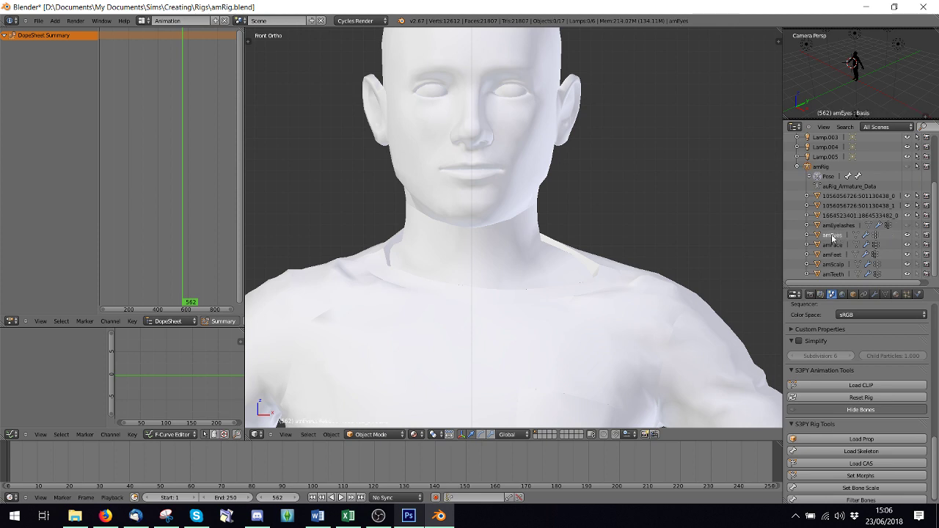
pyautogui.click(896, 295)
pyautogui.click(931, 336)
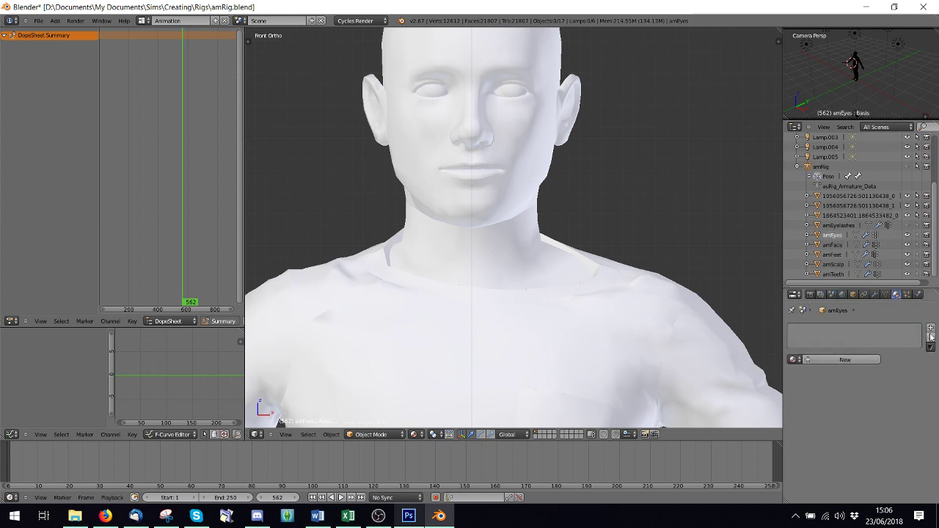
pyautogui.click(848, 361)
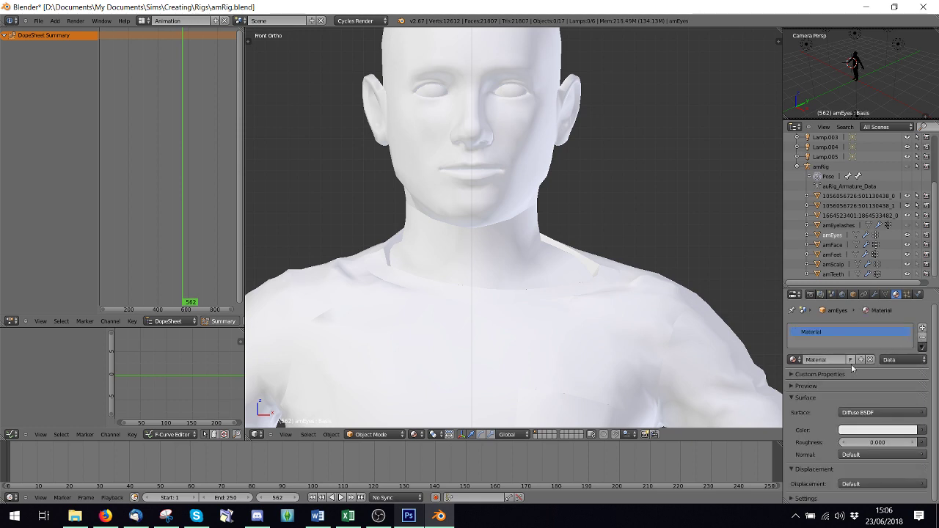
pyautogui.click(924, 433)
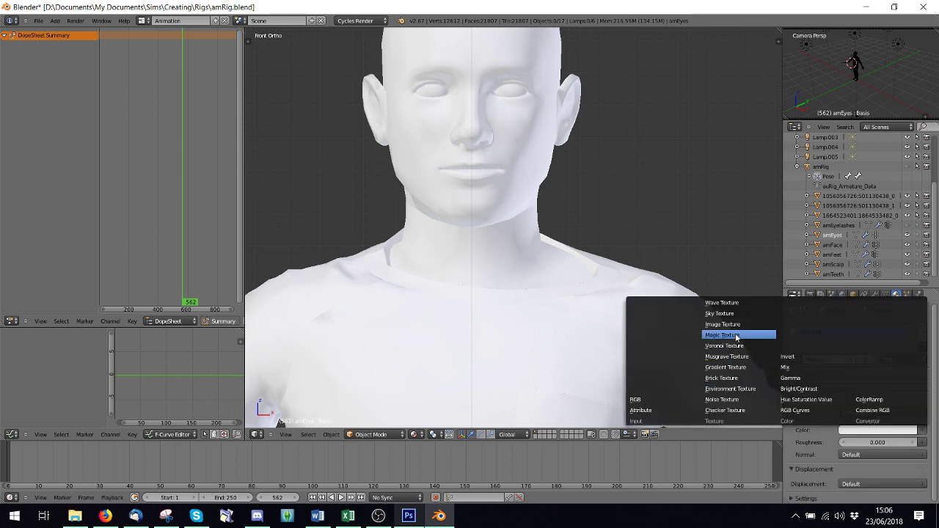
# - Set the material colour to Image Texture and browse for the image in File Explorer
pyautogui.click(738, 324)
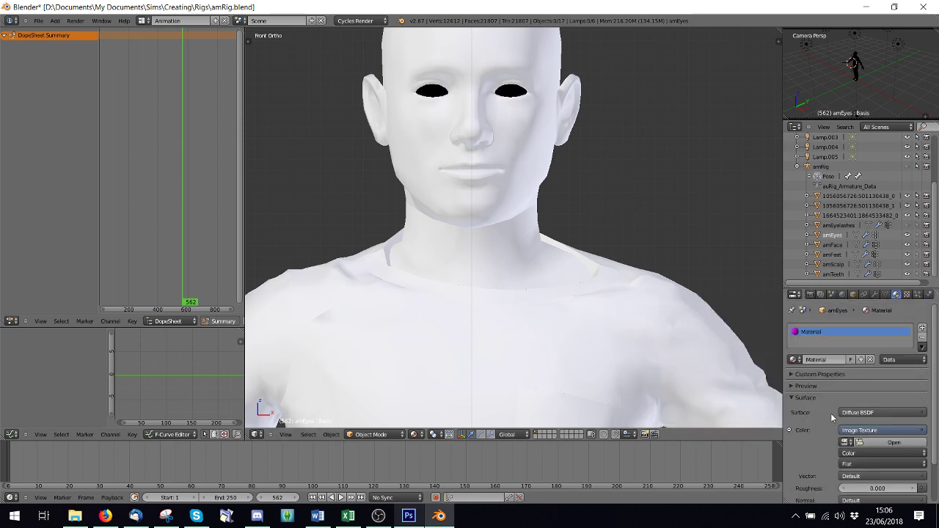
pyautogui.click(894, 443)
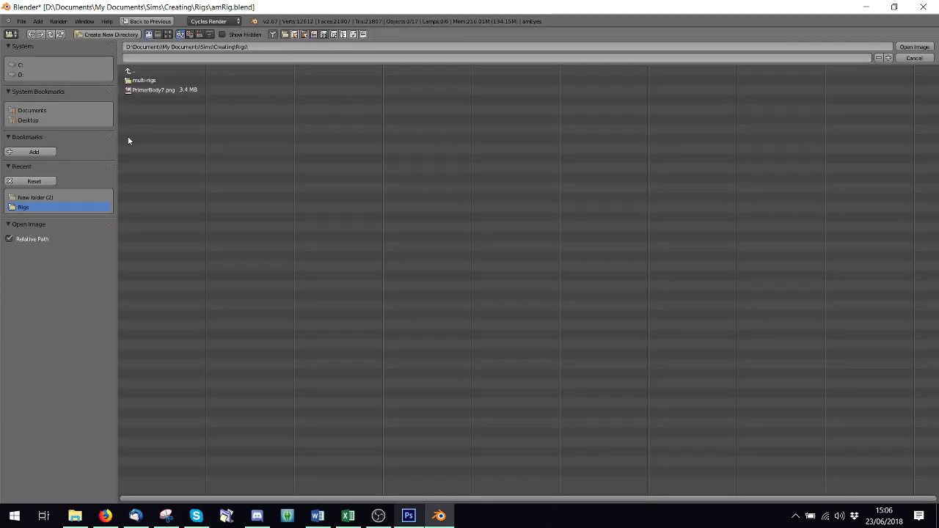
pyautogui.click(75, 516)
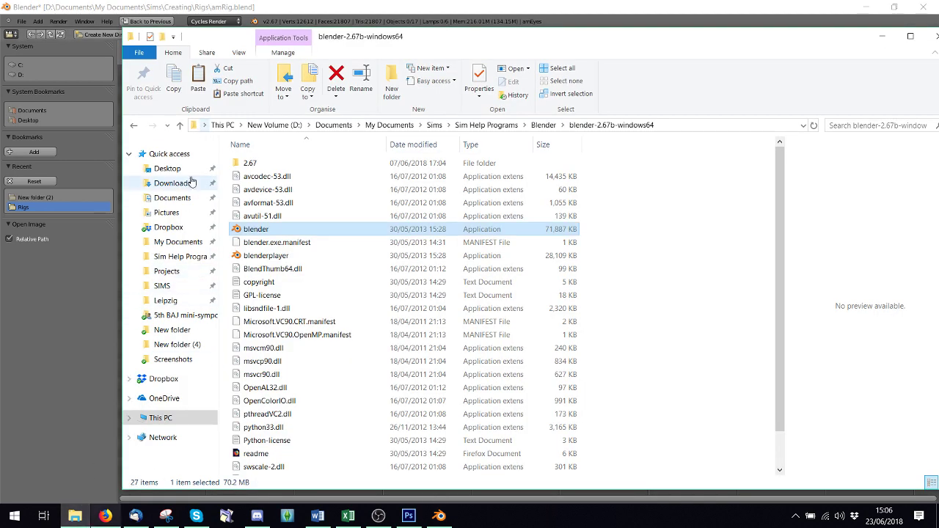
# - Open the CAS_con_simtanicoContactsTLOUsurviveV2 package from Projects\Eyes\Contacts\6 in s3pe
pyautogui.click(180, 271)
pyautogui.click(273, 190)
pyautogui.doubleClick(273, 190)
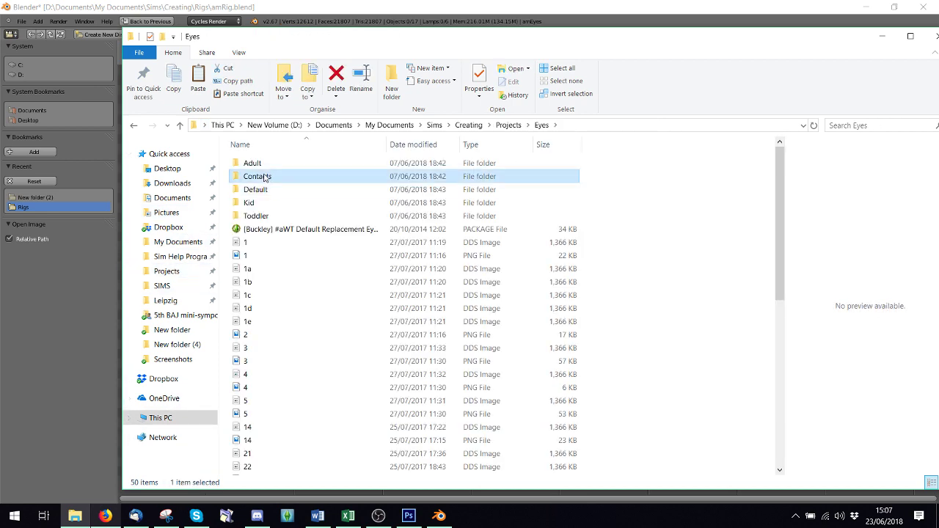
pyautogui.doubleClick(265, 177)
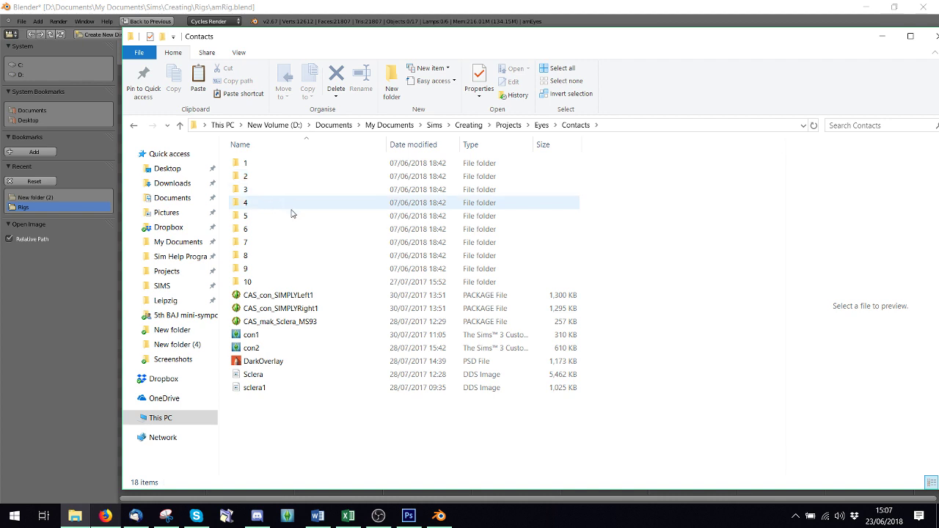
pyautogui.doubleClick(265, 228)
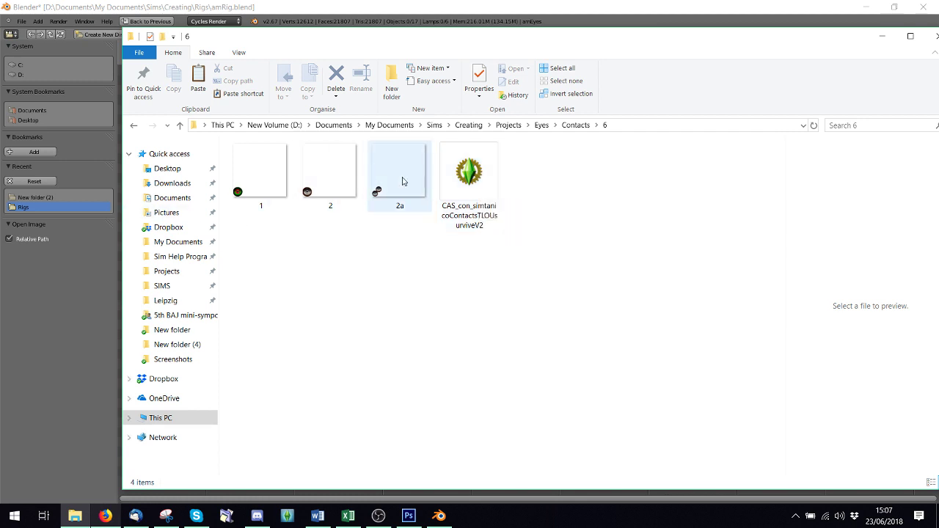
pyautogui.click(483, 192)
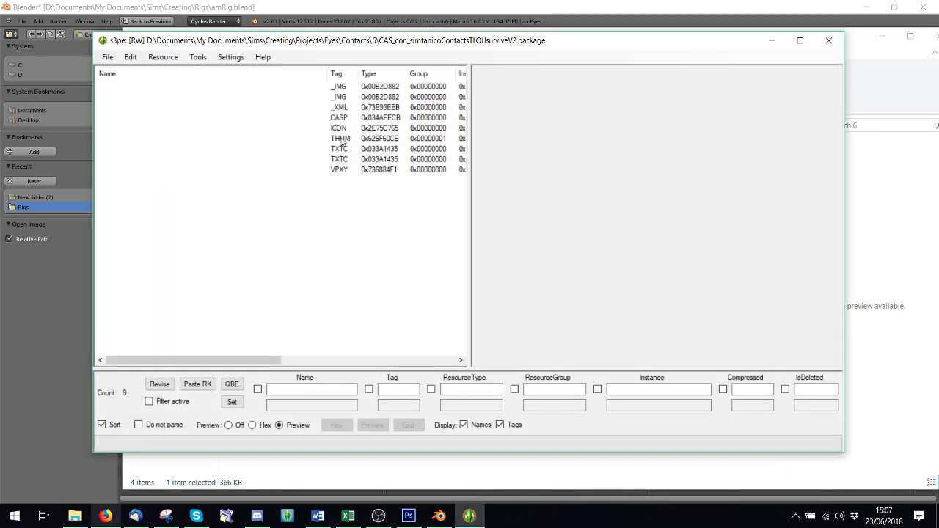
# - Preview both _IMG contact-lens textures in s3pe, then close the package
pyautogui.click(343, 87)
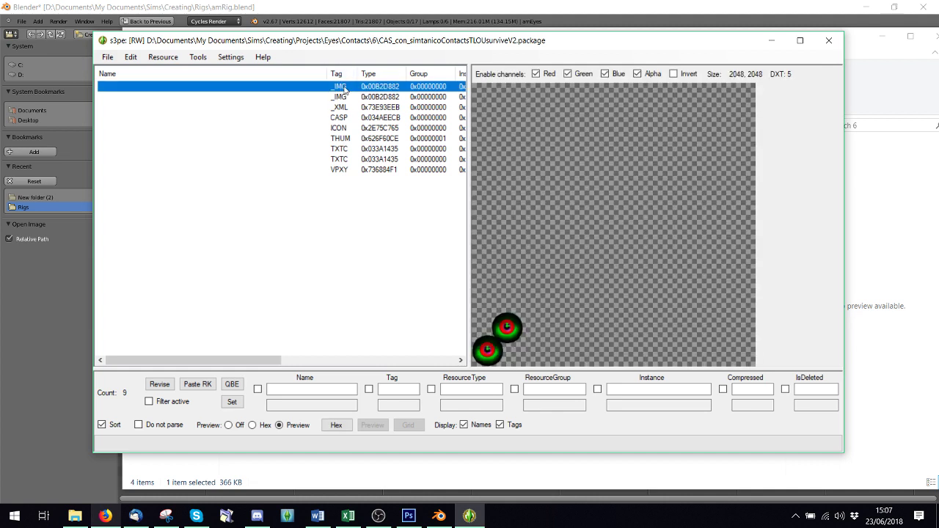
pyautogui.click(342, 96)
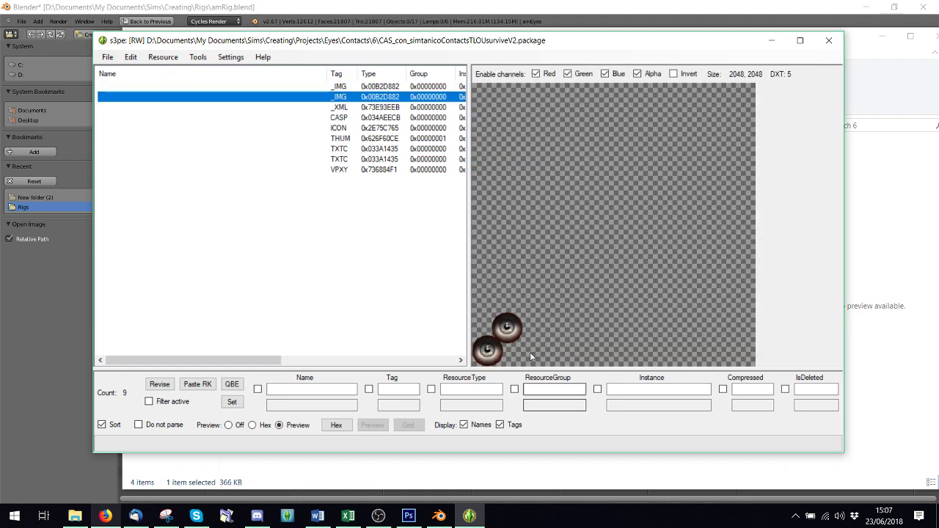
pyautogui.rightClick(336, 100)
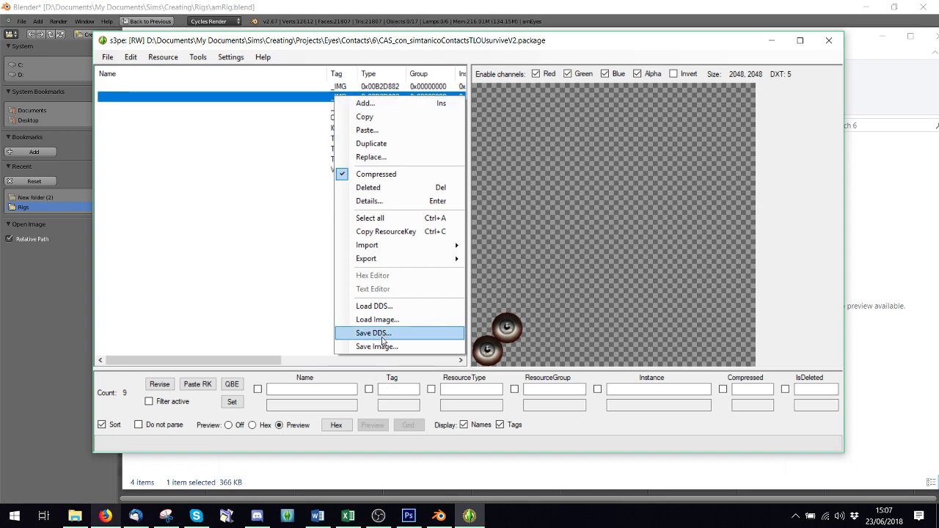
pyautogui.click(829, 33)
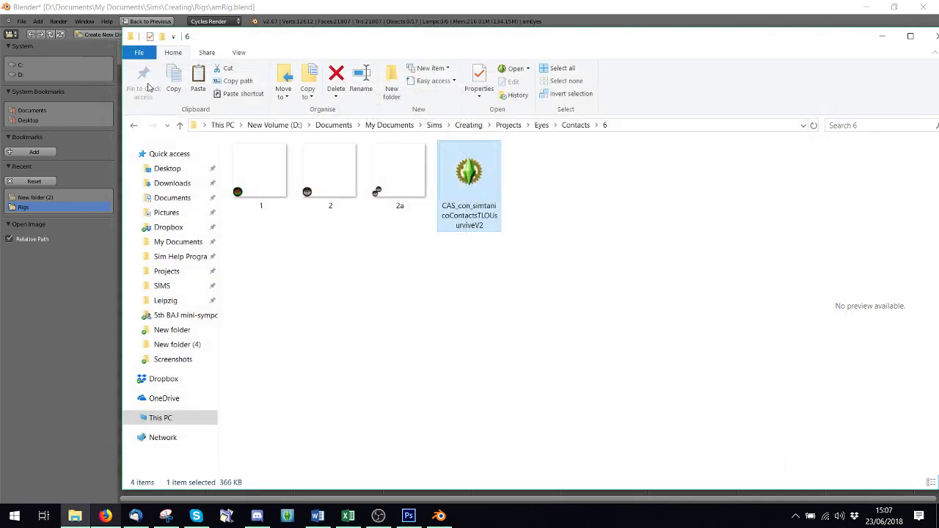
# - Point Blender's image browser at Creating\Projects\Eyes\Contacts\3, keeping Explorer alongside
pyautogui.doubleClick(204, 38)
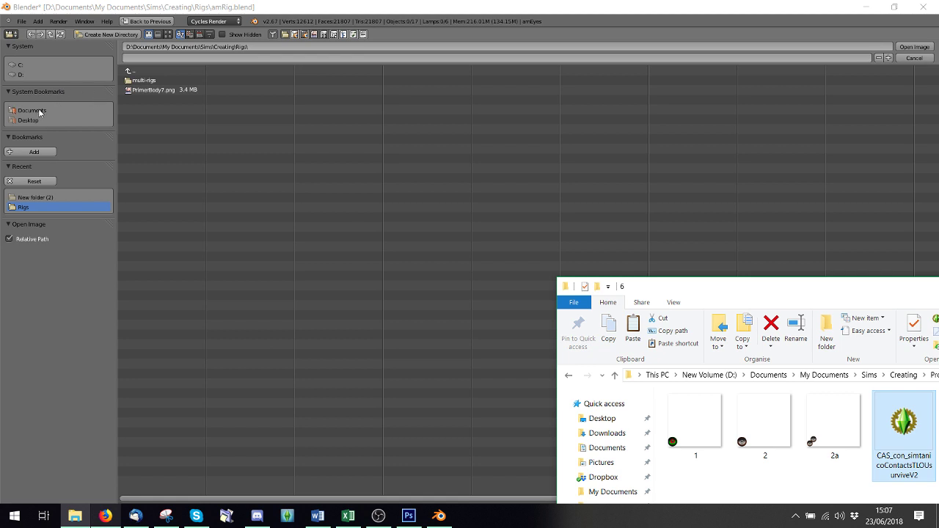
pyautogui.click(130, 71)
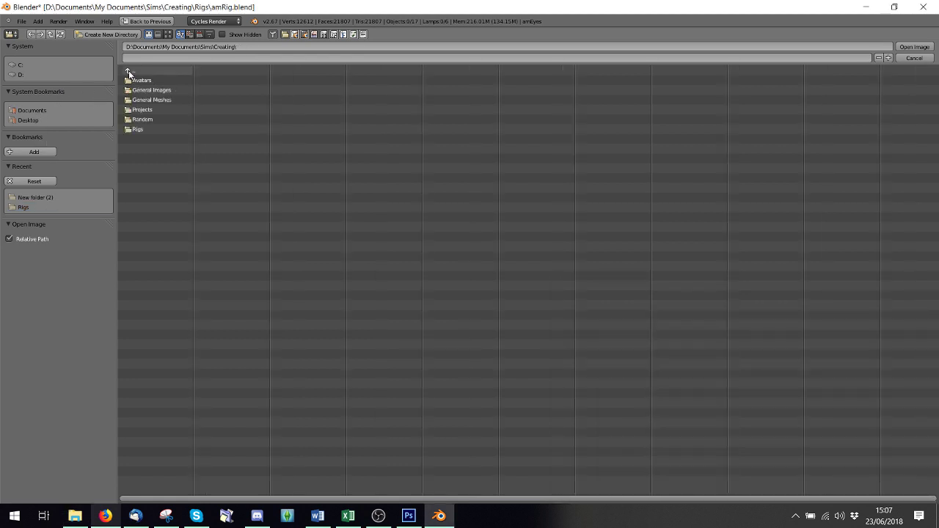
pyautogui.click(140, 110)
pyautogui.click(139, 110)
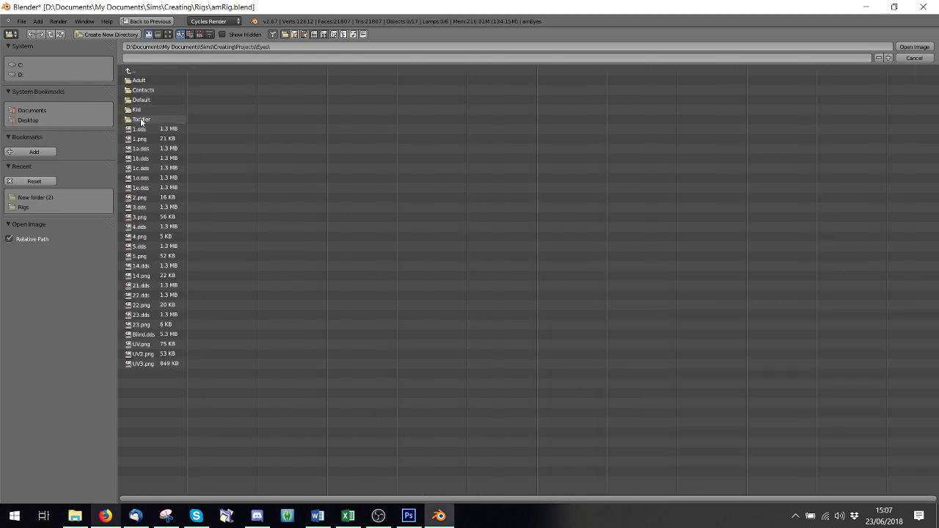
pyautogui.click(138, 90)
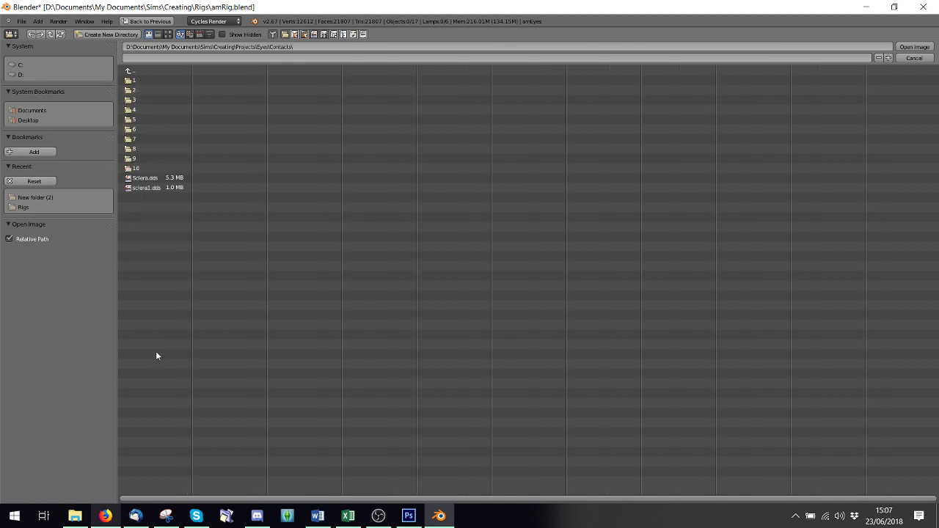
pyautogui.click(143, 99)
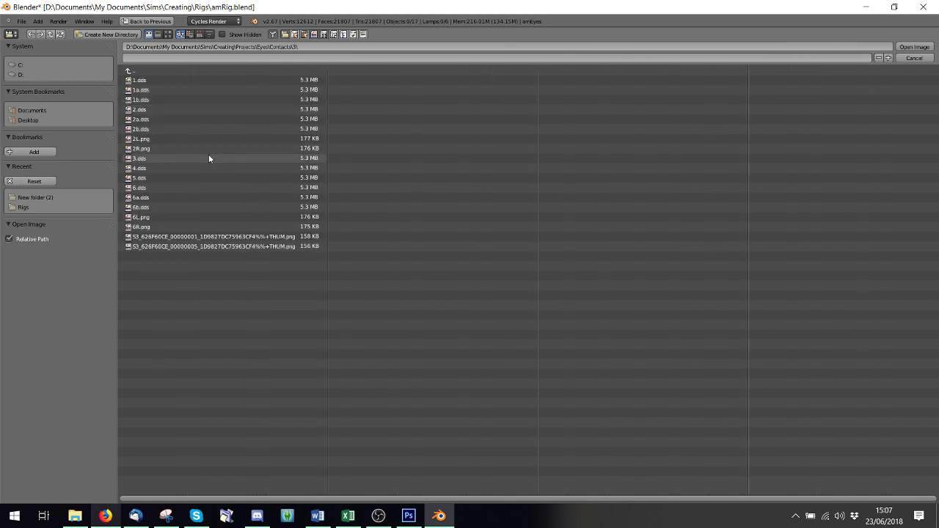
pyautogui.click(74, 516)
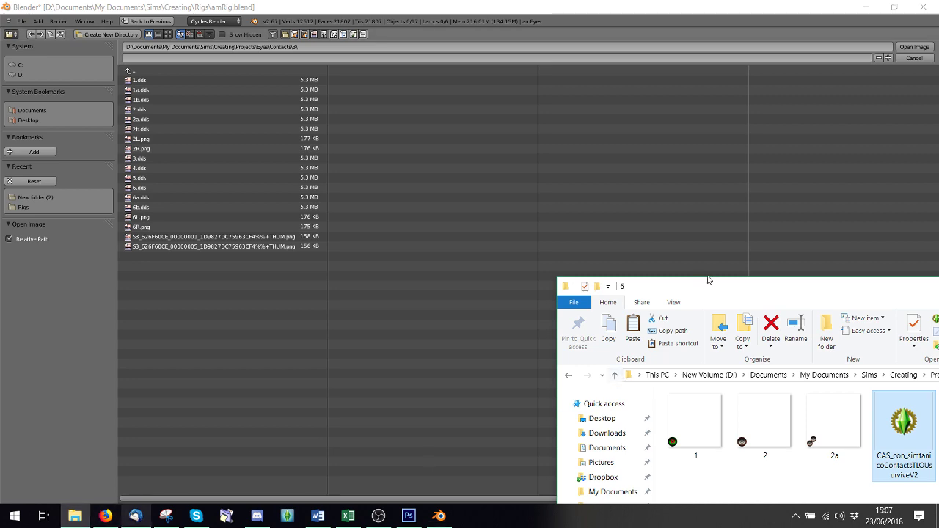
# - Move Explorer over Blender and check the textures in Contacts folder 3
pyautogui.moveTo(718, 287); pyautogui.dragTo(364, 136)
pyautogui.click(651, 221)
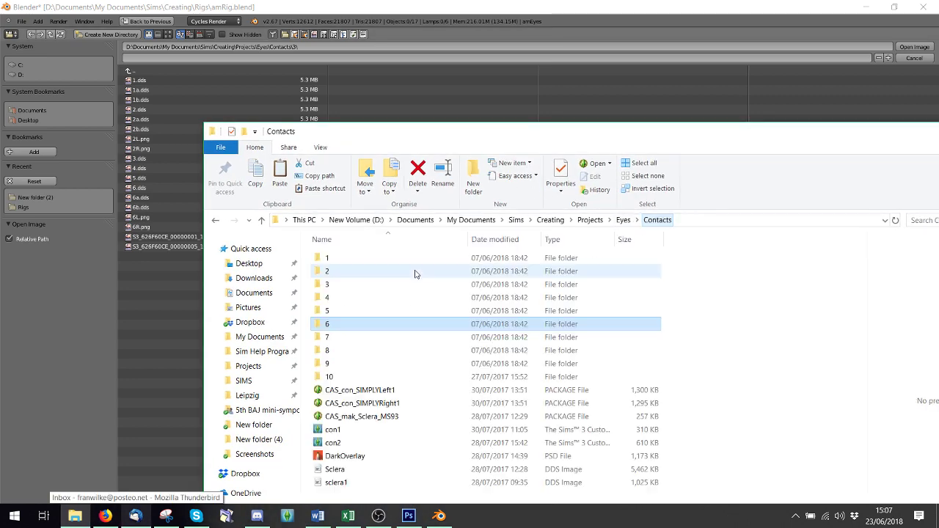
pyautogui.doubleClick(328, 286)
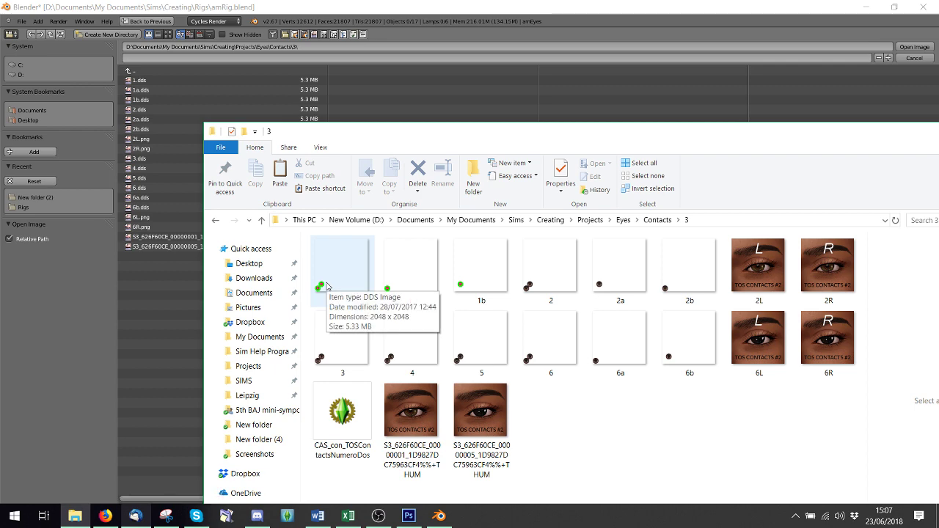
pyautogui.click(624, 220)
pyautogui.doubleClick(345, 273)
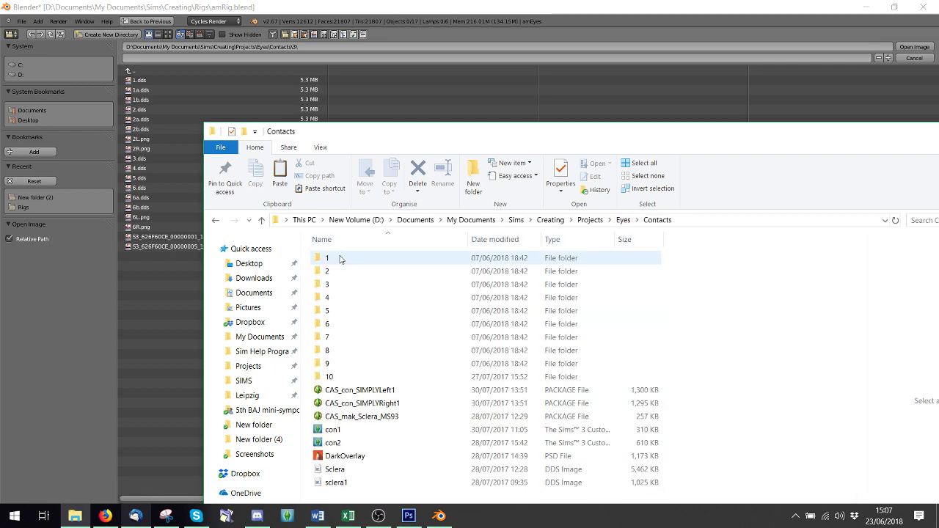
# - Compare Contacts folders 1, 2 and 3 in turn, finishing in folder 4
pyautogui.doubleClick(339, 258)
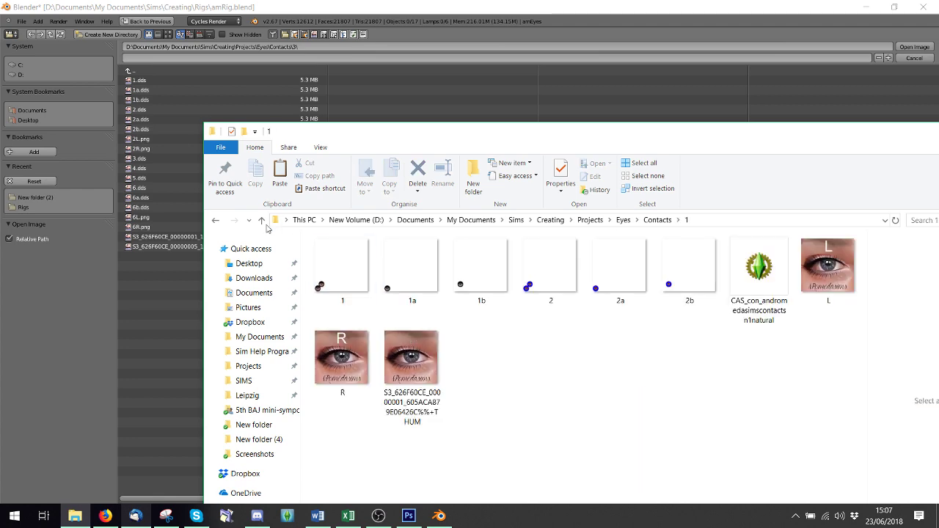
pyautogui.click(217, 220)
pyautogui.doubleClick(325, 271)
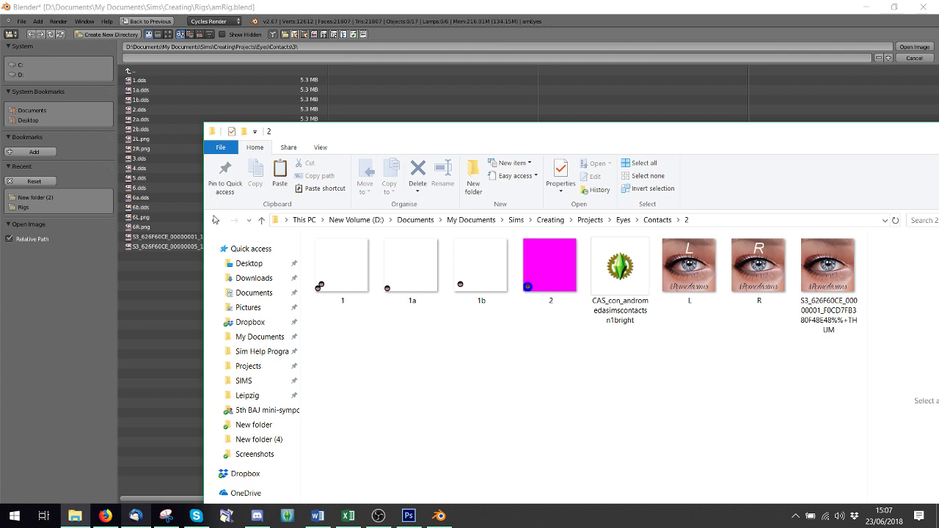
pyautogui.click(215, 220)
pyautogui.doubleClick(311, 279)
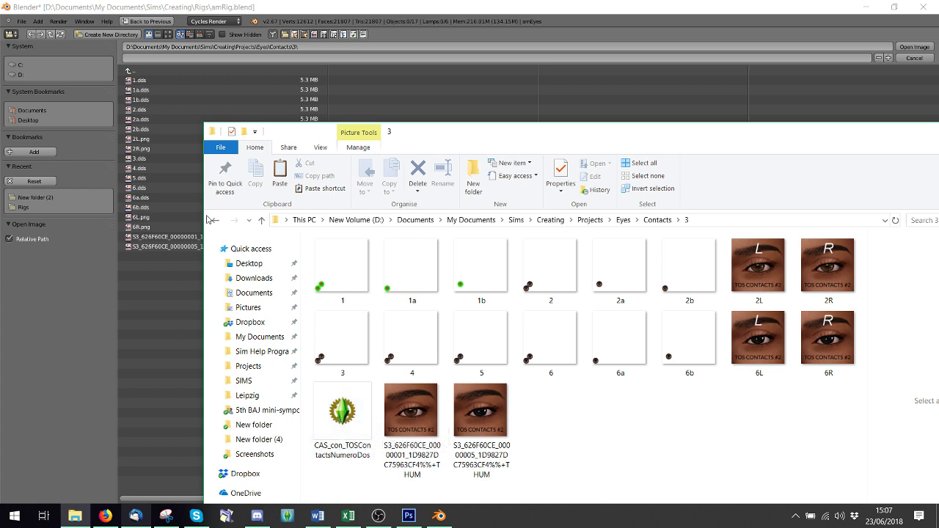
pyautogui.hotkey('alt', 'Left')
pyautogui.doubleClick(325, 298)
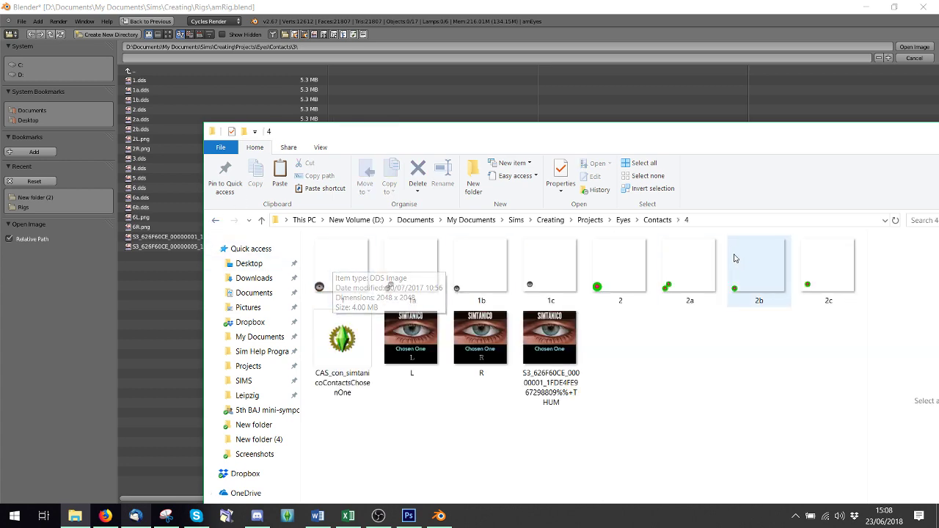
# - Load 1.dds from Contacts folder 4 as the amEyes image texture
pyautogui.click(139, 72)
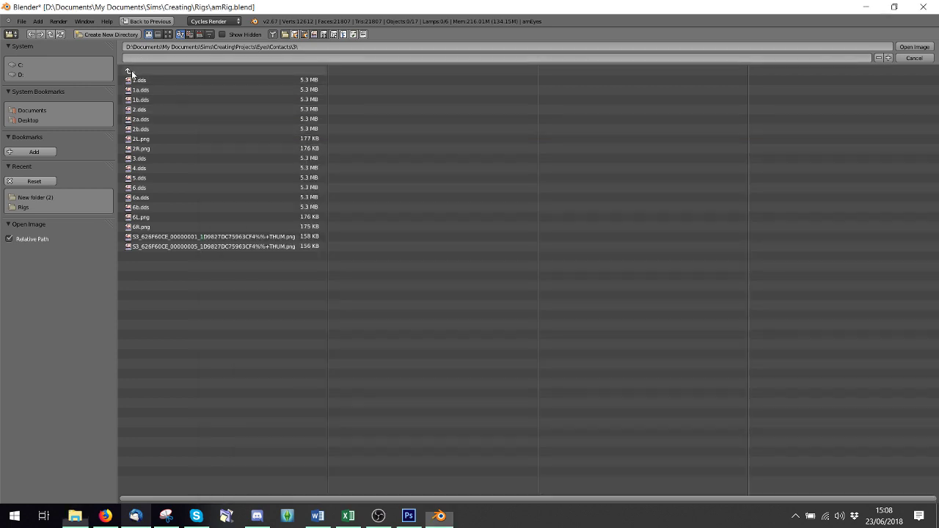
pyautogui.click(132, 71)
pyautogui.click(139, 110)
pyautogui.doubleClick(151, 80)
pyautogui.scroll(-1, 481, 184)
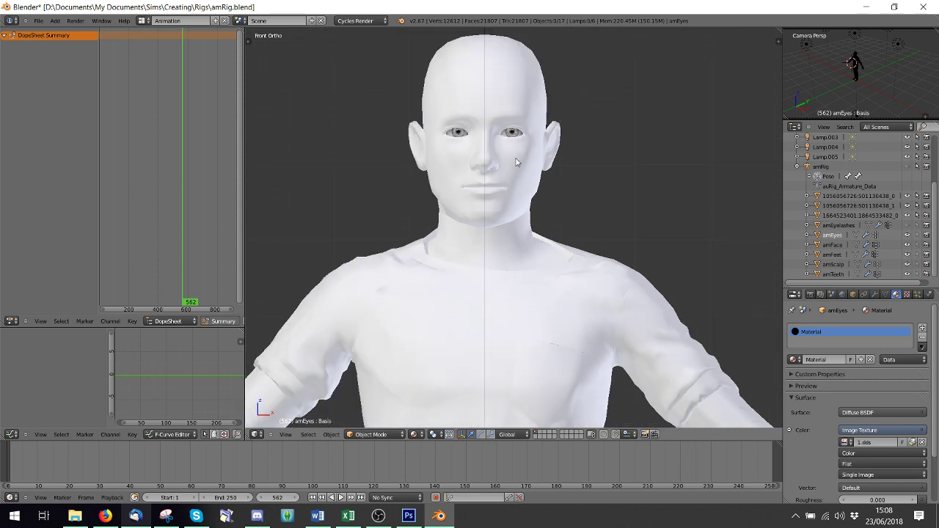
pyautogui.scroll(-2, 558, 169)
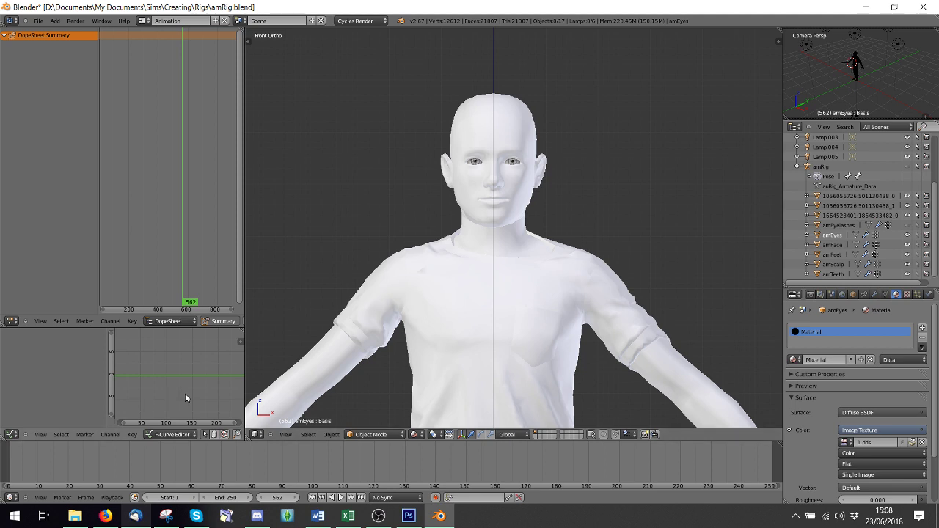
# - Open CAS_ski_SIMPLYLiu.package from Dropbox\Hair in s3pe
pyautogui.click(75, 516)
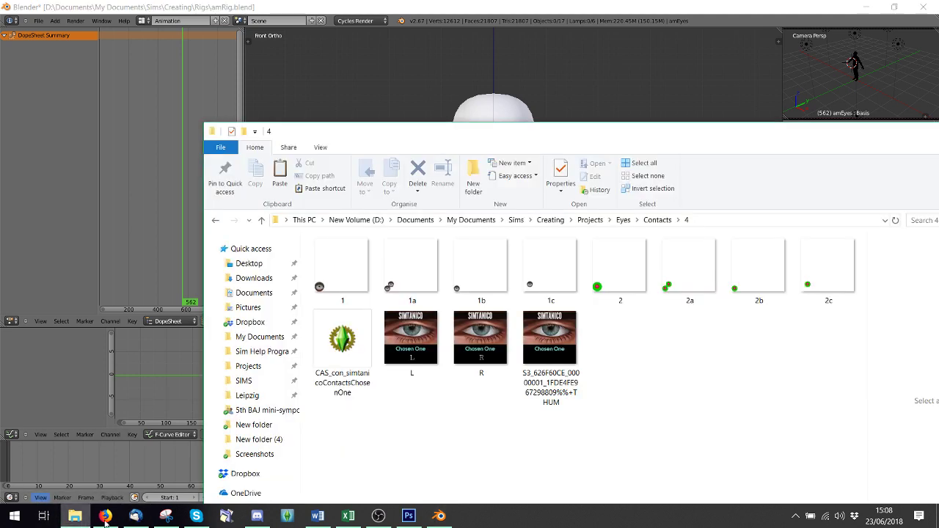
pyautogui.click(259, 368)
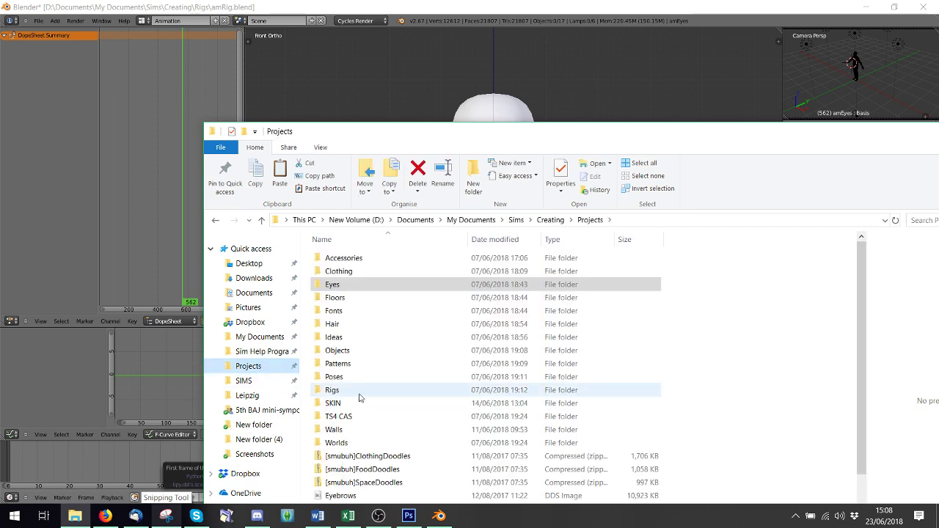
pyautogui.click(269, 439)
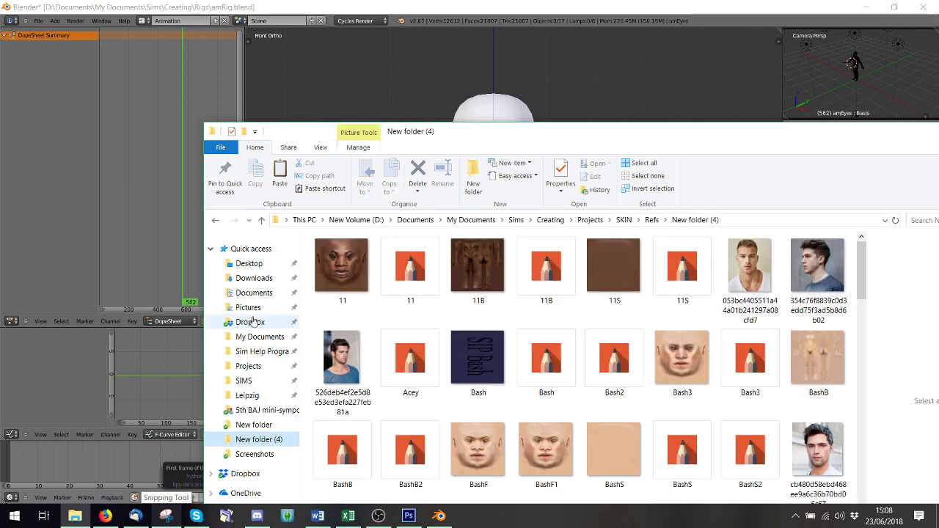
pyautogui.click(250, 321)
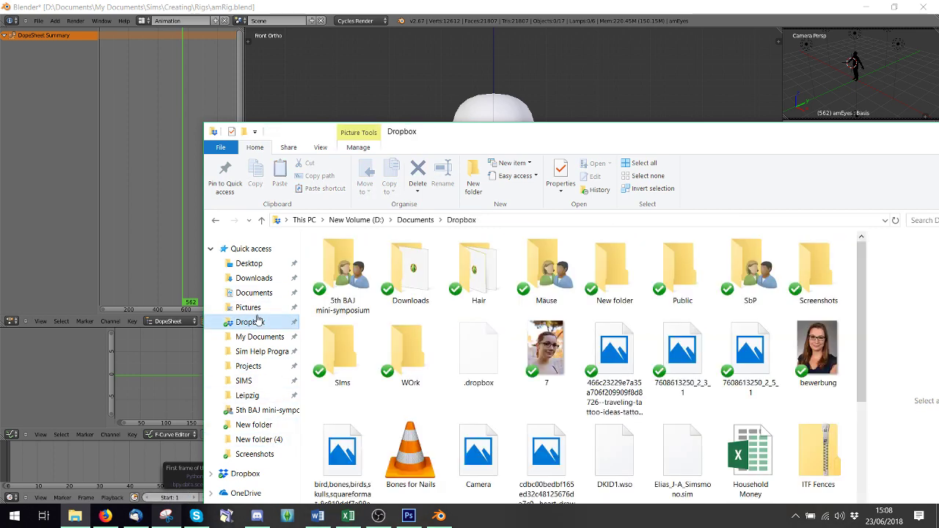
pyautogui.doubleClick(478, 273)
pyautogui.doubleClick(482, 273)
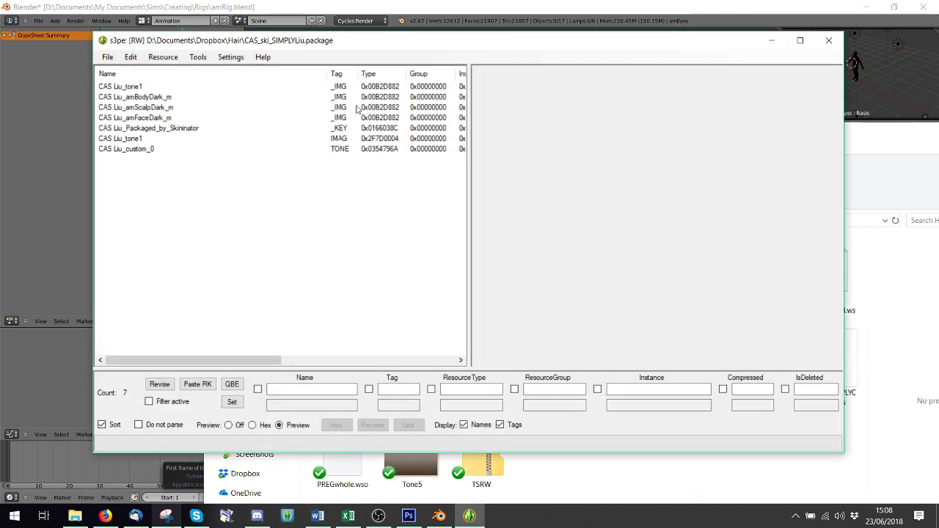
# - Preview the Liu_tone1, amBodyDark_m and amScalpDark_m textures, then return to Blender
pyautogui.click(340, 87)
pyautogui.click(340, 97)
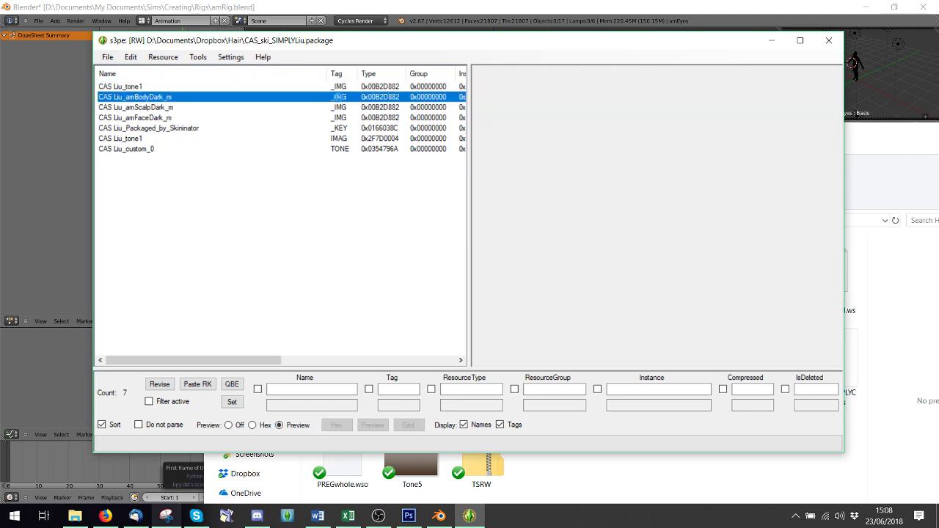
pyautogui.click(342, 107)
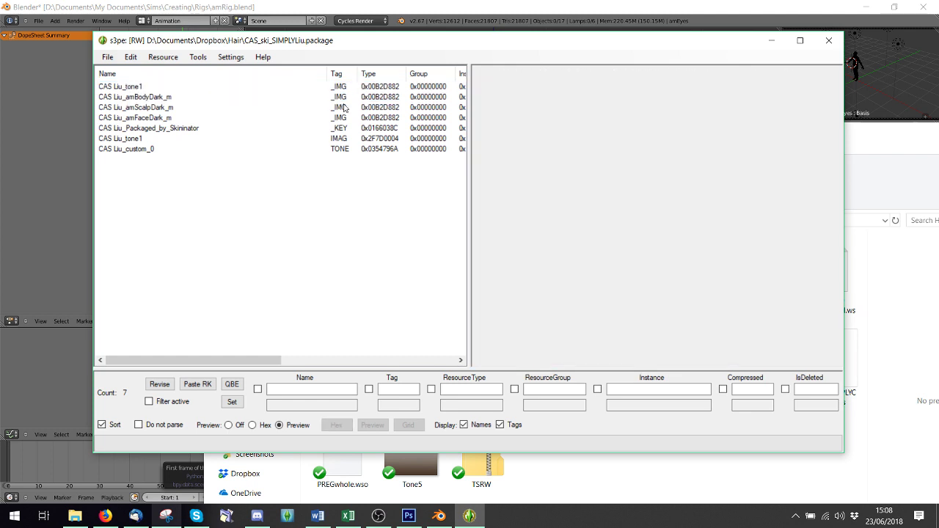
pyautogui.rightClick(343, 109)
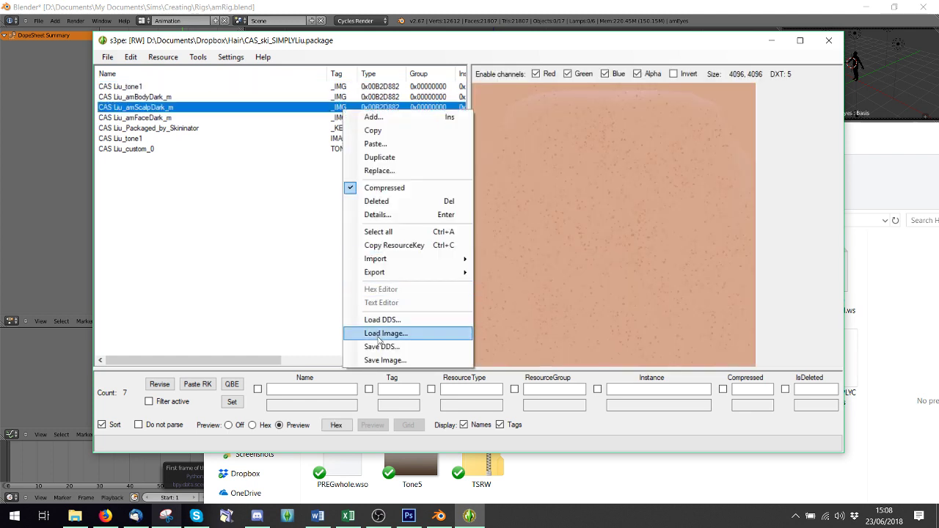
pyautogui.click(445, 6)
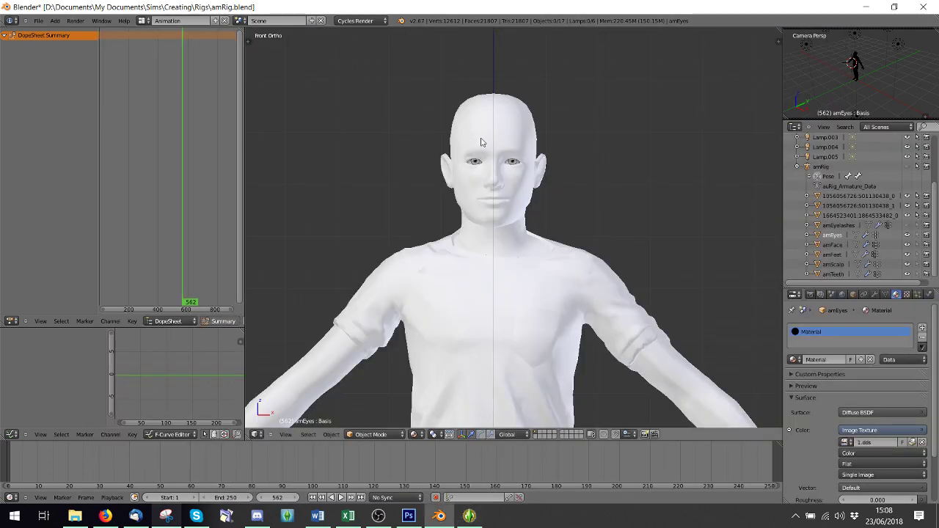
# - Give amFace a new material with an Image Texture colour, initially loading 115.dds
pyautogui.click(832, 245)
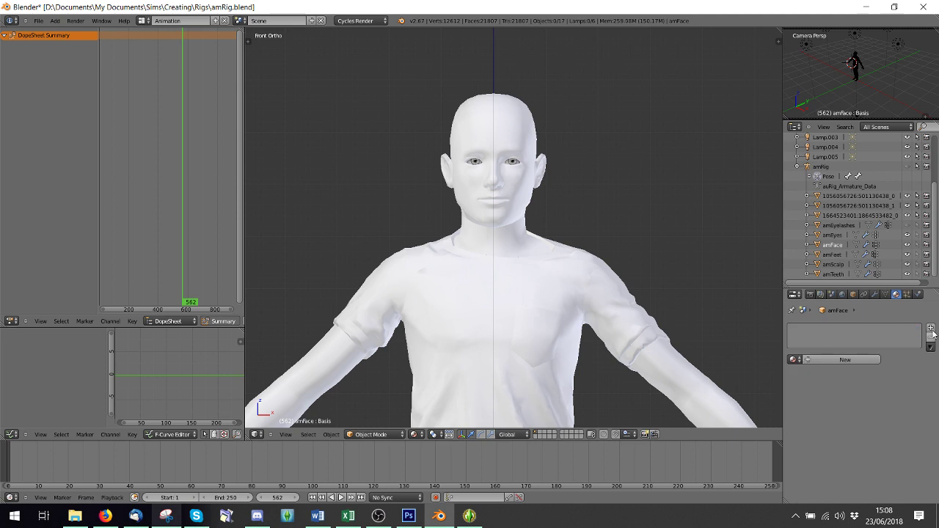
pyautogui.click(931, 329)
pyautogui.click(845, 359)
pyautogui.click(803, 431)
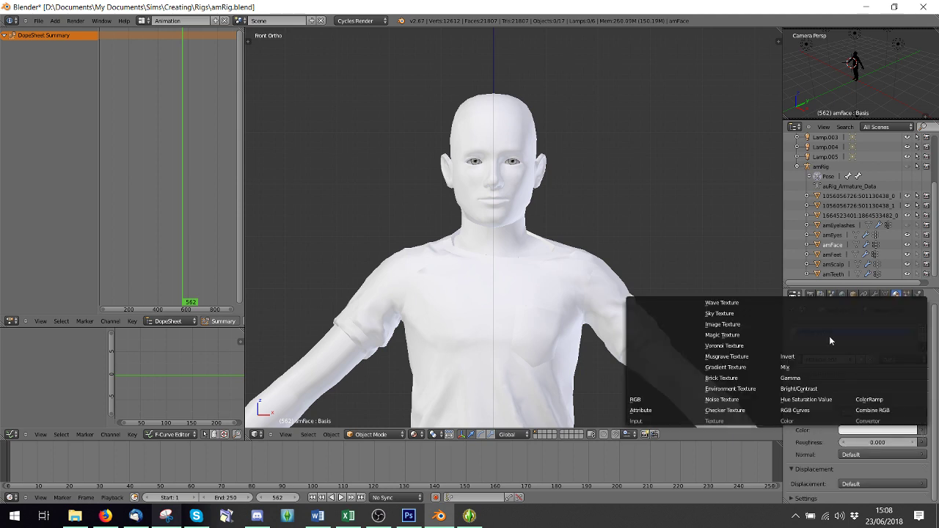
pyautogui.click(724, 325)
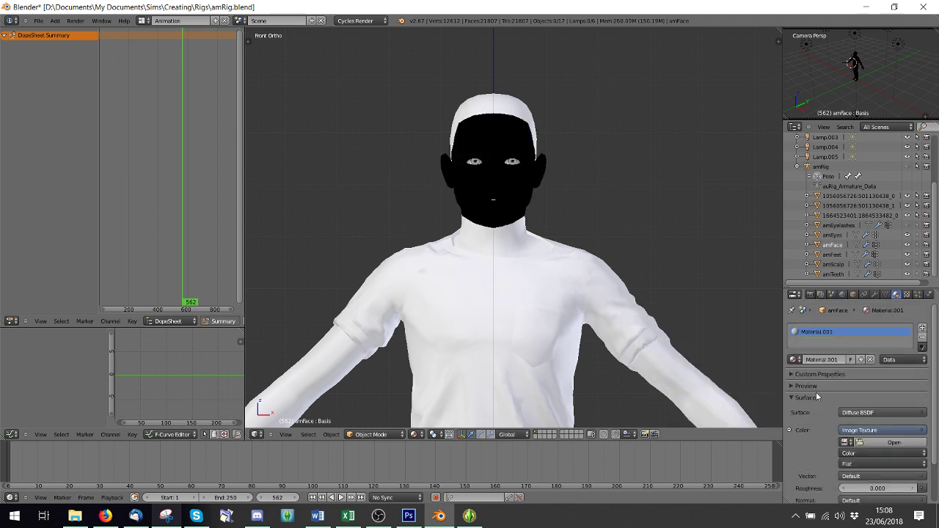
pyautogui.click(886, 446)
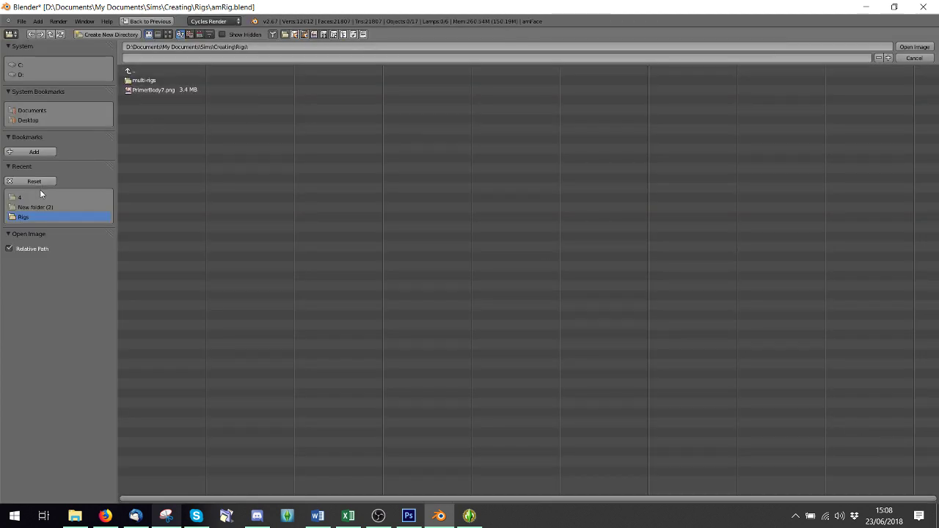
pyautogui.click(28, 120)
pyautogui.click(151, 90)
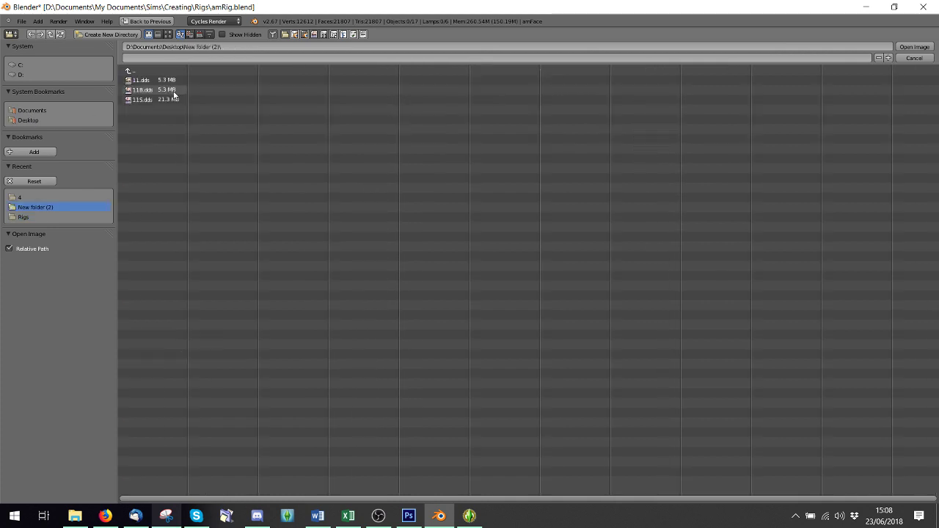
pyautogui.doubleClick(152, 99)
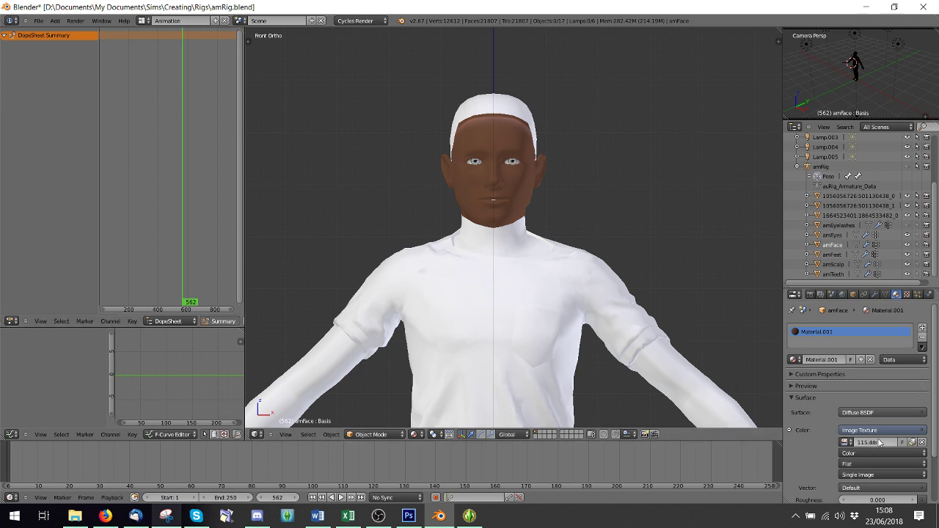
pyautogui.click(914, 445)
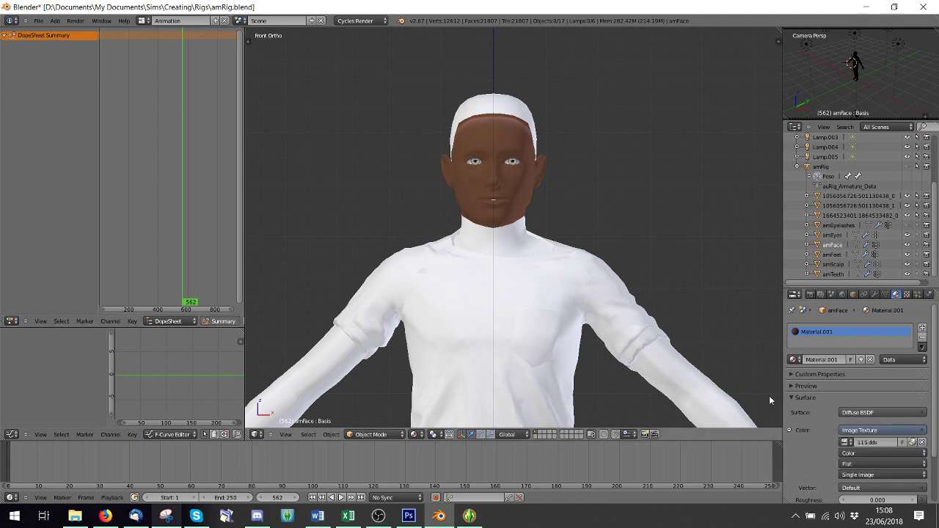
pyautogui.click(844, 442)
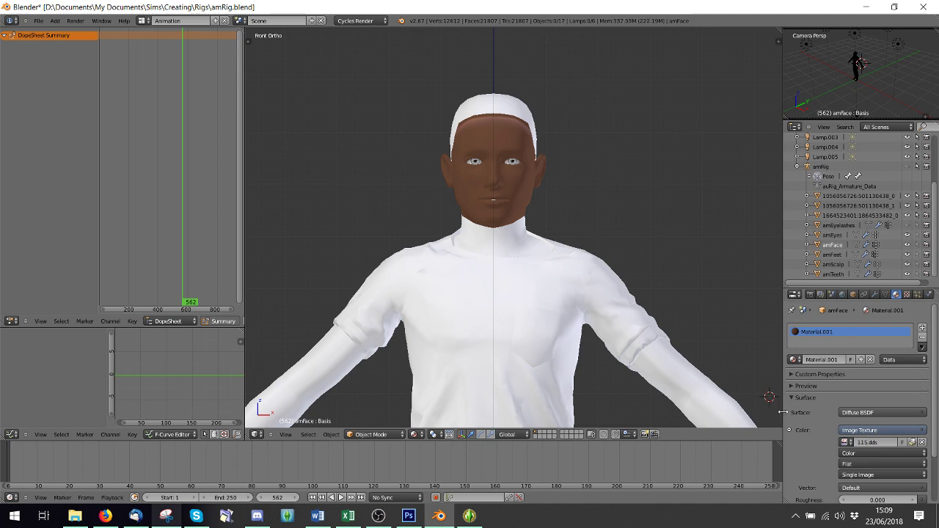
# - Replace the face image with 11.dds from Desktop\New folder (2)
pyautogui.moveTo(783, 413); pyautogui.dragTo(725, 412)
pyautogui.click(922, 442)
pyautogui.click(910, 441)
pyautogui.click(25, 120)
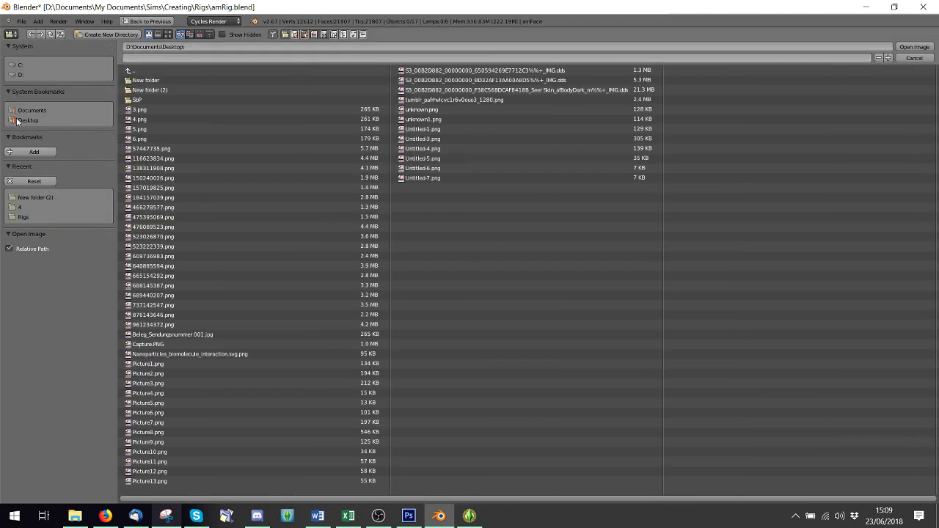
pyautogui.click(154, 89)
pyautogui.click(151, 80)
pyautogui.doubleClick(151, 81)
pyautogui.scroll(1, 521, 187)
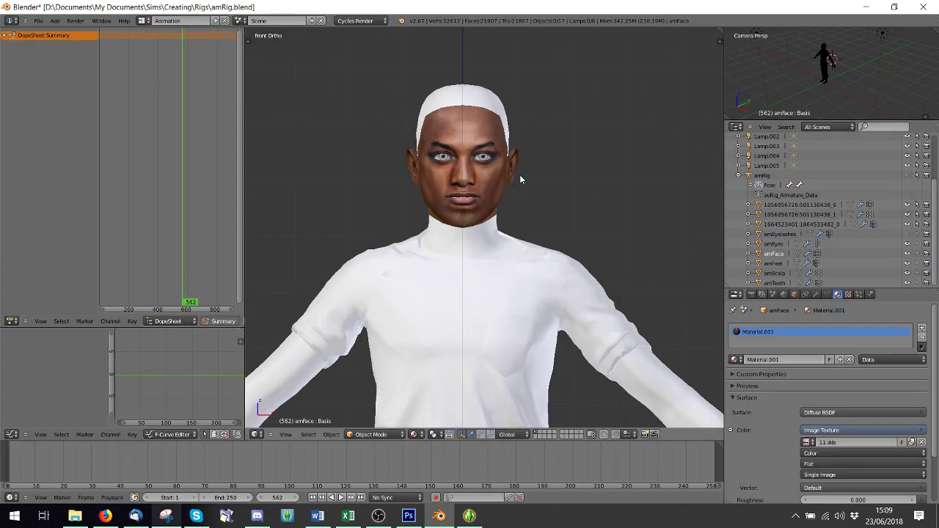
pyautogui.scroll(3, 491, 138)
pyautogui.scroll(-3, 494, 143)
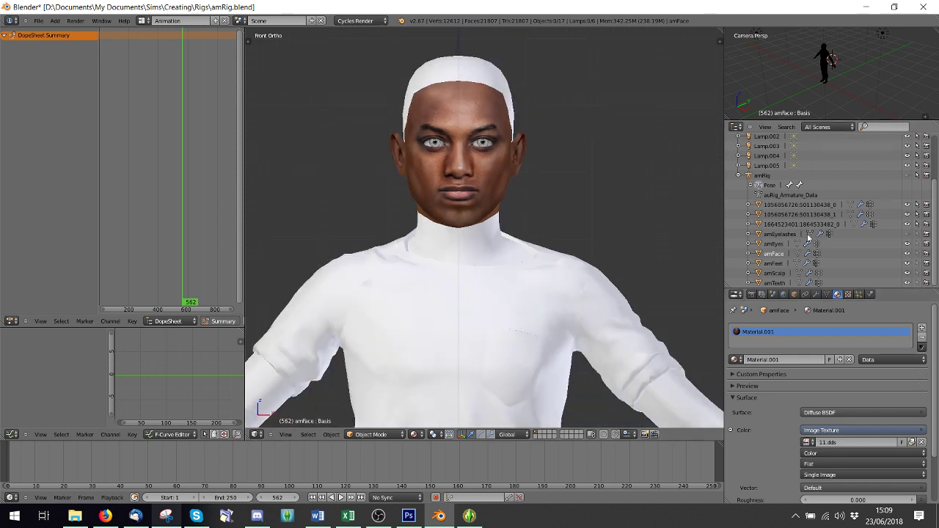
# - Give amScalp a new material whose Image Texture colour uses 115.dds from New folder (2)
pyautogui.click(777, 274)
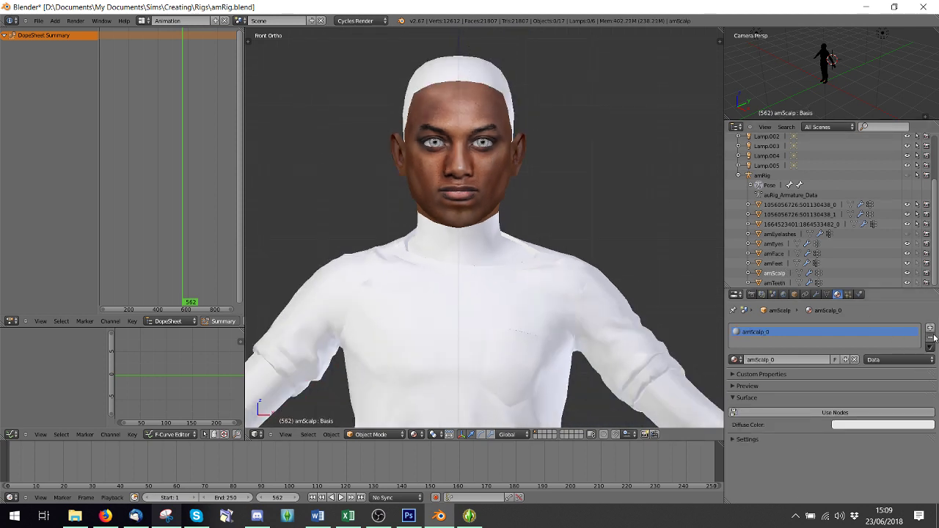
pyautogui.click(854, 359)
pyautogui.click(852, 360)
pyautogui.click(859, 430)
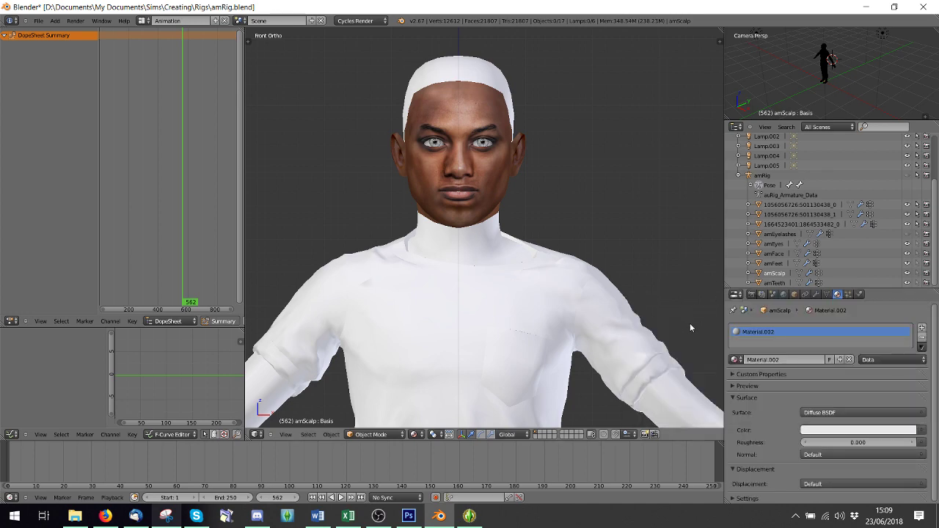
pyautogui.click(859, 430)
pyautogui.click(719, 328)
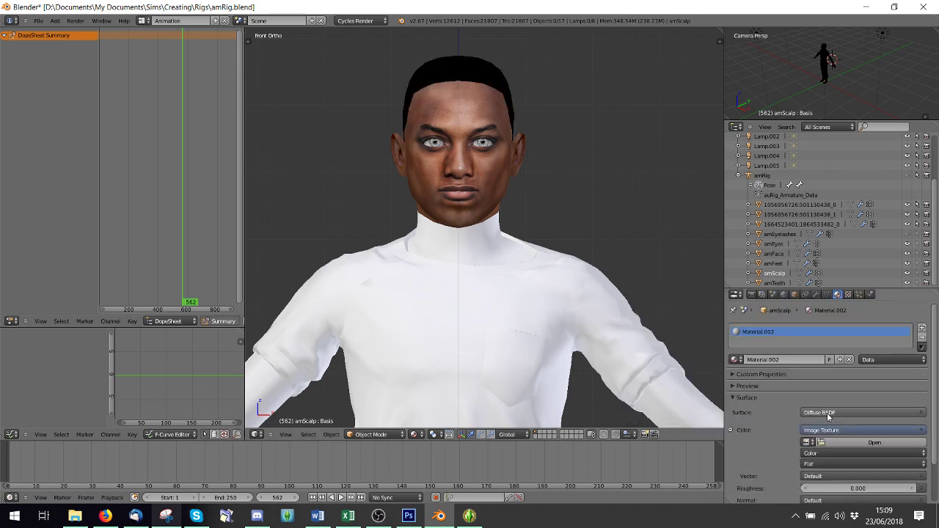
pyautogui.click(852, 443)
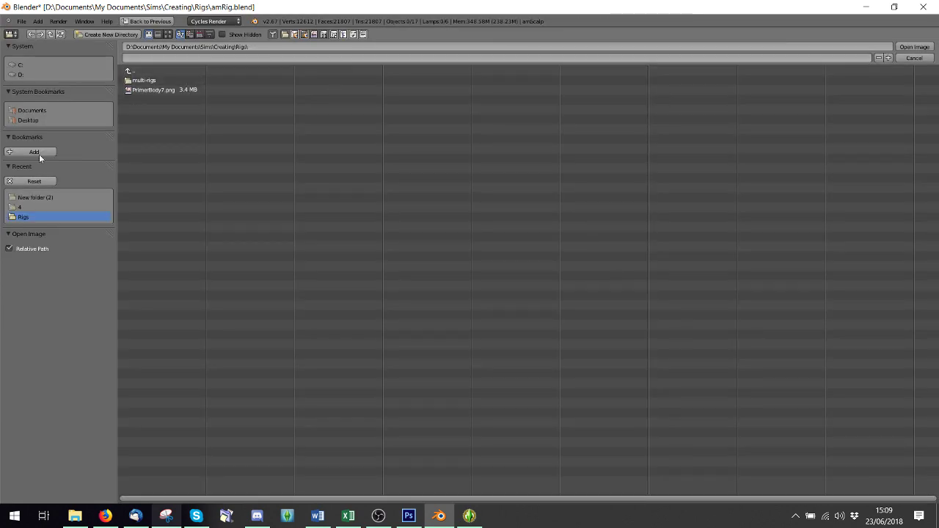
pyautogui.click(32, 119)
pyautogui.click(192, 89)
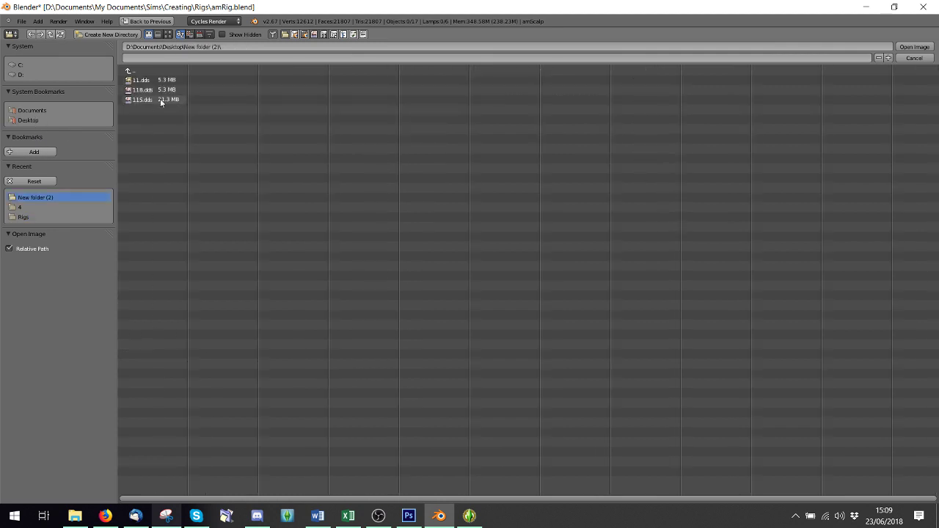
pyautogui.doubleClick(153, 97)
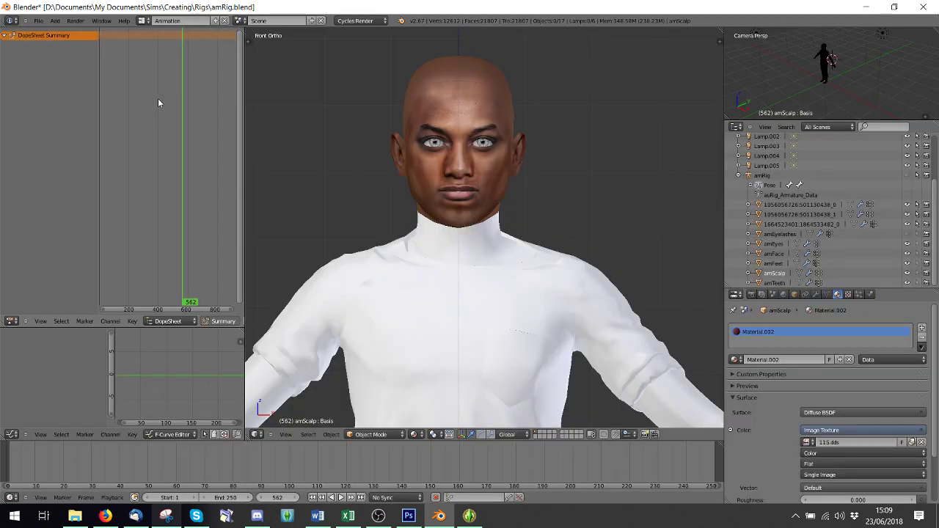
pyautogui.scroll(5, 464, 192)
pyautogui.scroll(-4, 408, 126)
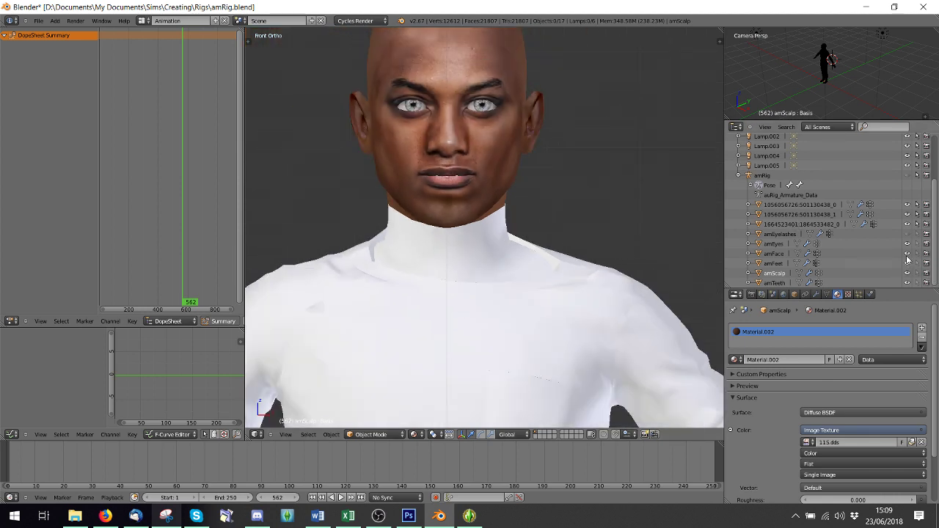
# - Hide the amFace mesh and select the amTeeth mesh
pyautogui.click(907, 254)
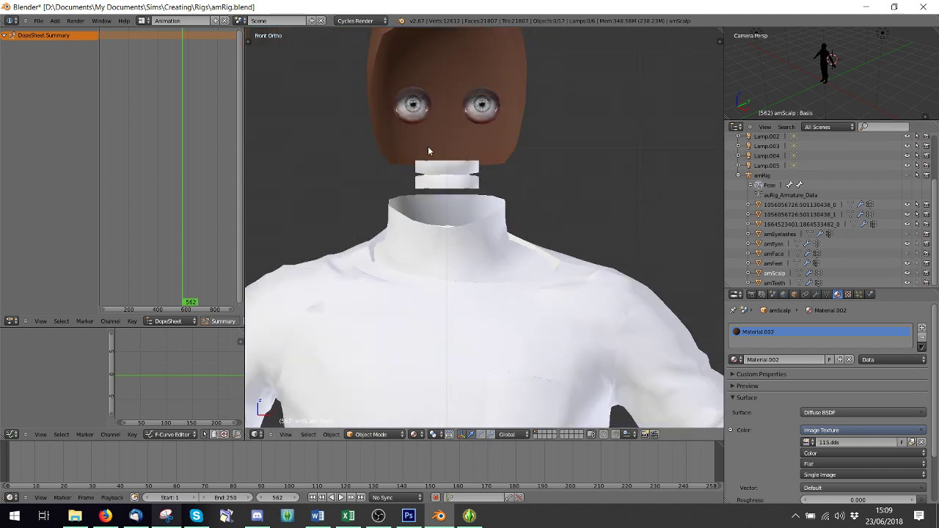
pyautogui.rightClick(443, 171)
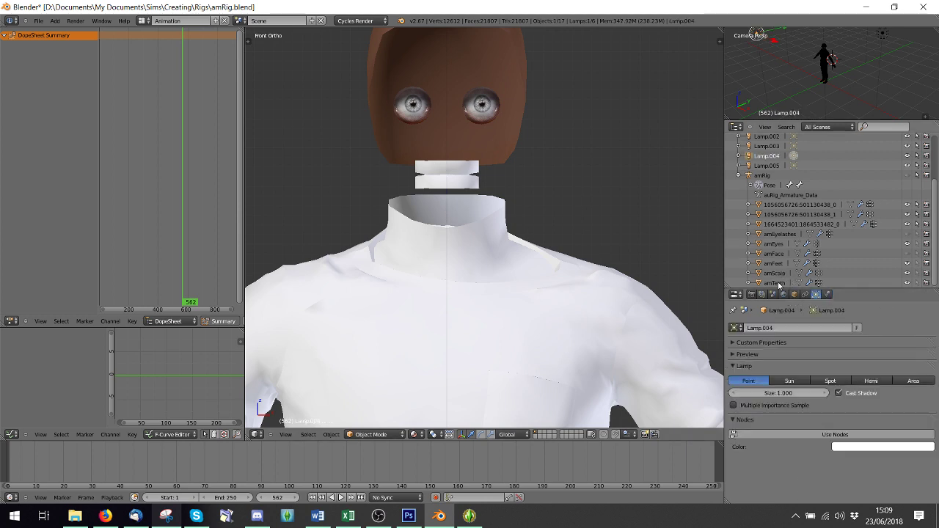
pyautogui.click(777, 283)
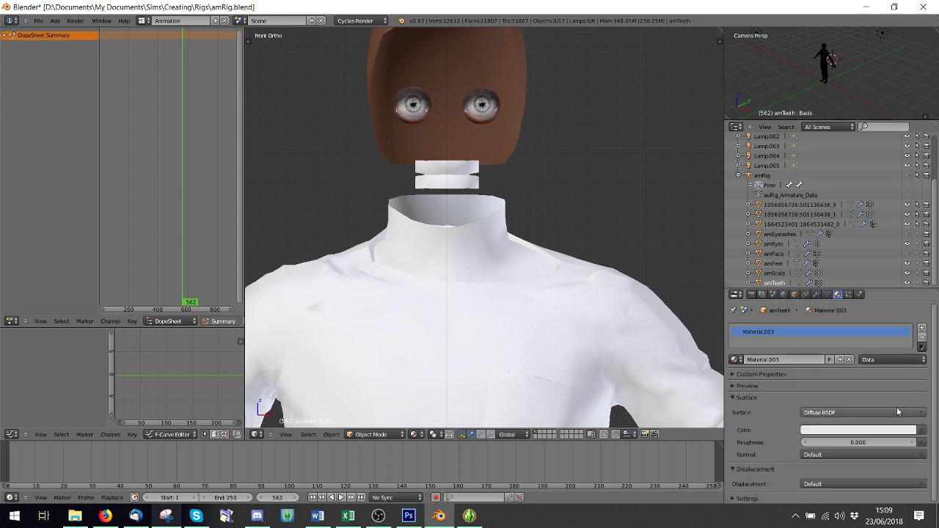
# - Set the amTeeth colour to Image Texture and browse to Projects\Eyes\Contacts
pyautogui.click(898, 412)
pyautogui.click(926, 431)
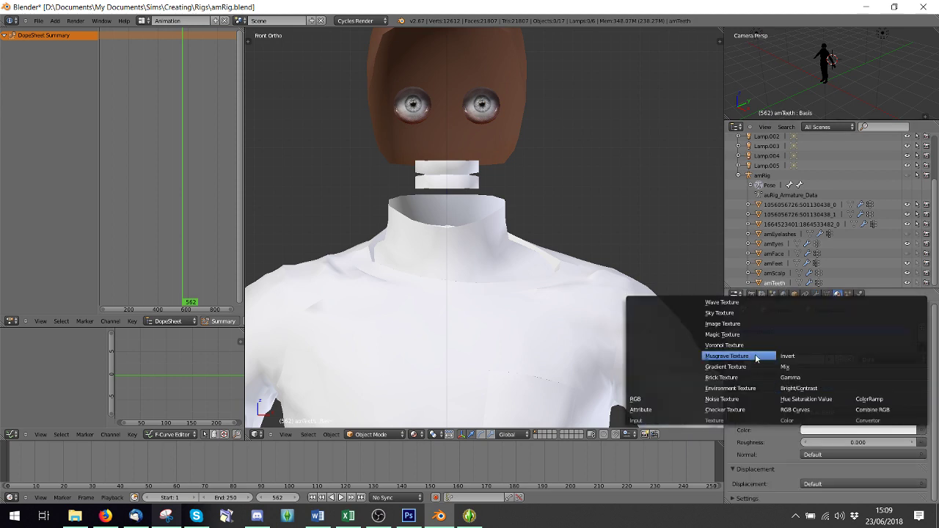
pyautogui.click(756, 328)
pyautogui.click(874, 442)
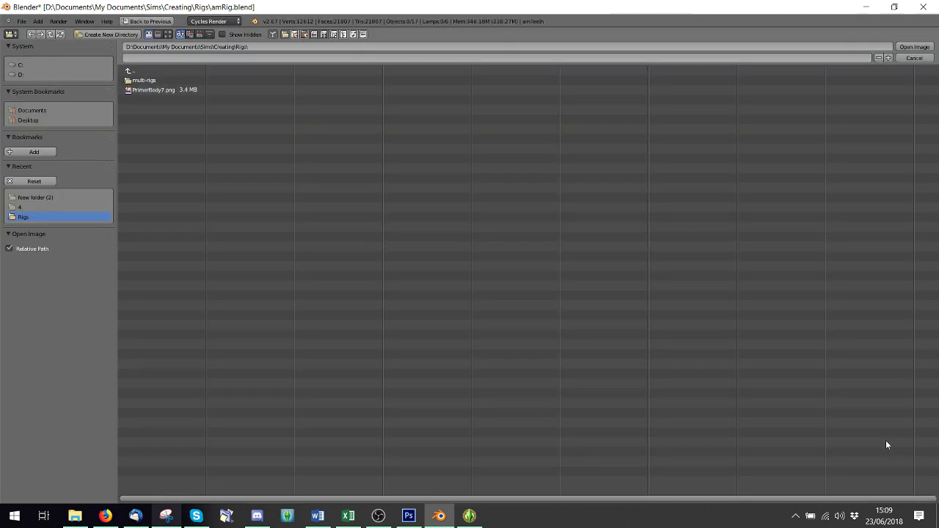
pyautogui.click(21, 208)
pyautogui.click(129, 72)
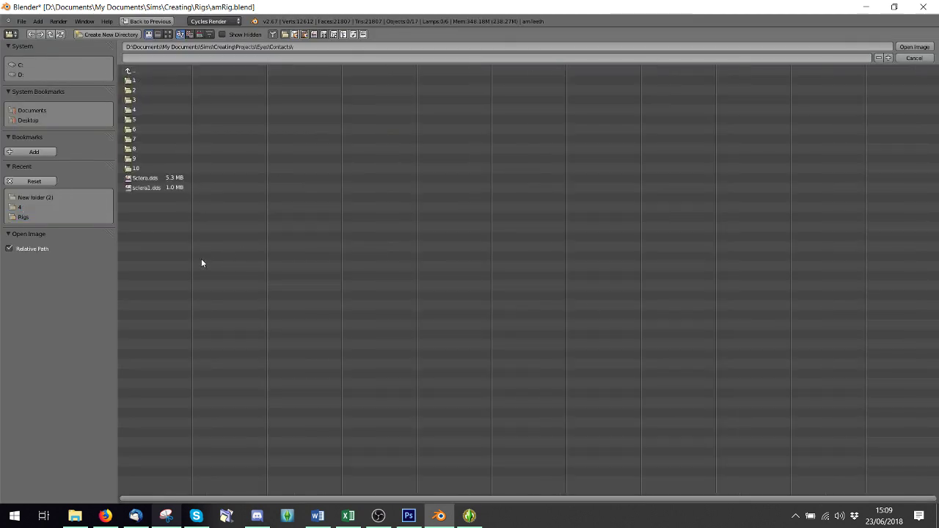
# - Browse File Explorer to the Projects > Eyes folder
pyautogui.click(75, 516)
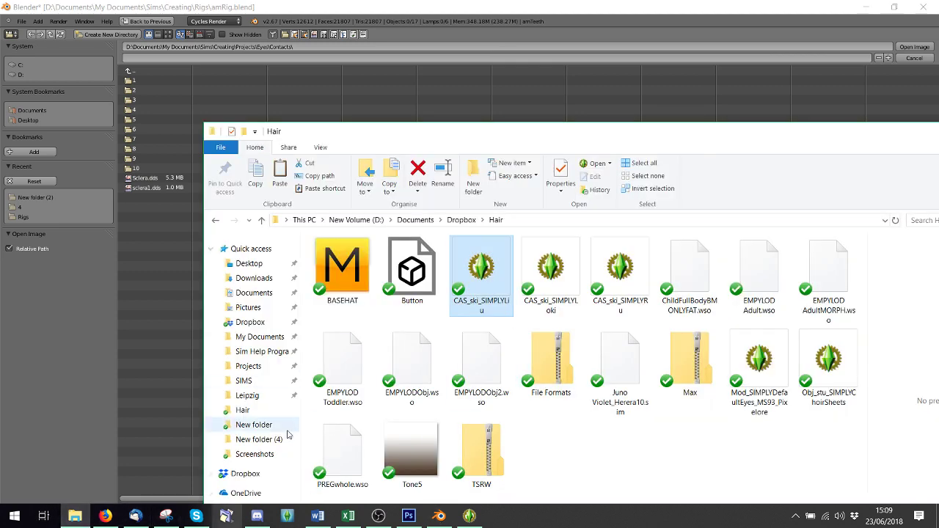
pyautogui.click(248, 365)
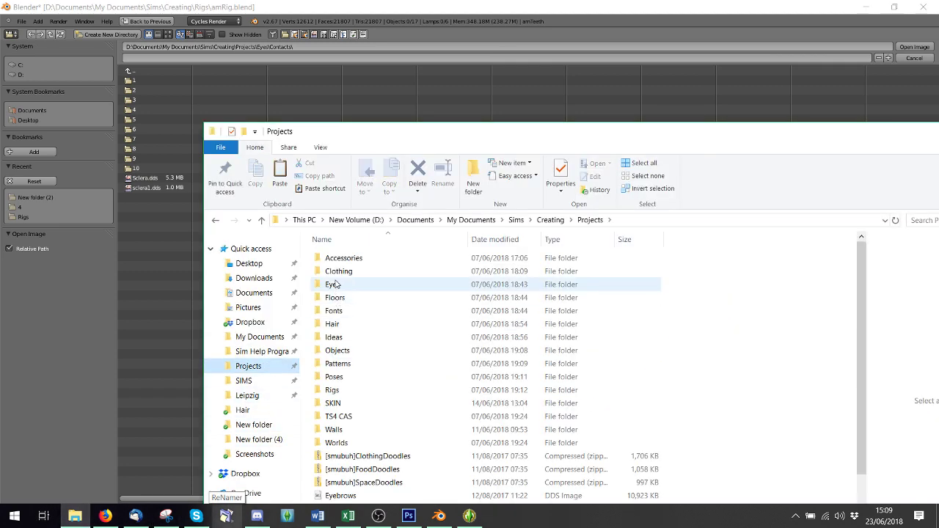
pyautogui.doubleClick(345, 285)
pyautogui.moveTo(352, 132); pyautogui.dragTo(304, 49)
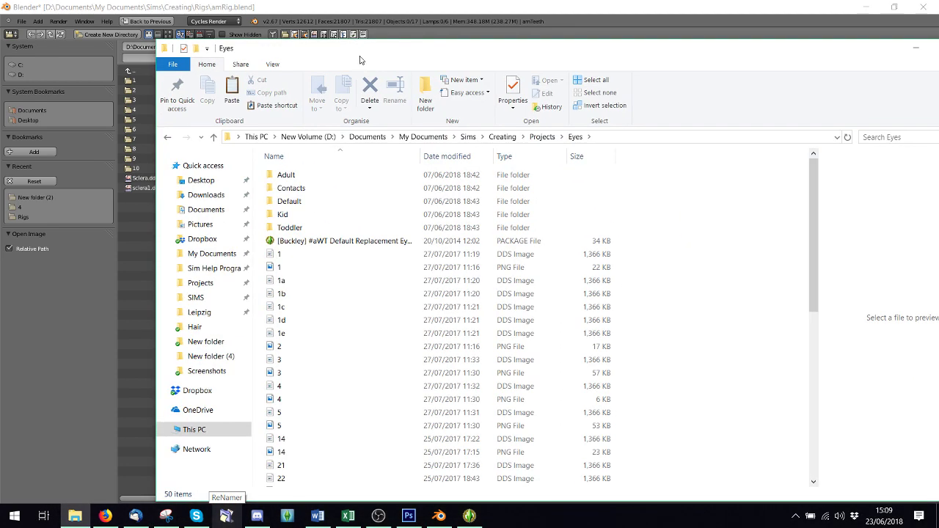
# - Show the Eyes folder as Extra large icons to spot the eye texture, then minimize Explorer
pyautogui.click(271, 65)
pyautogui.click(289, 81)
pyautogui.scroll(-6, 526, 248)
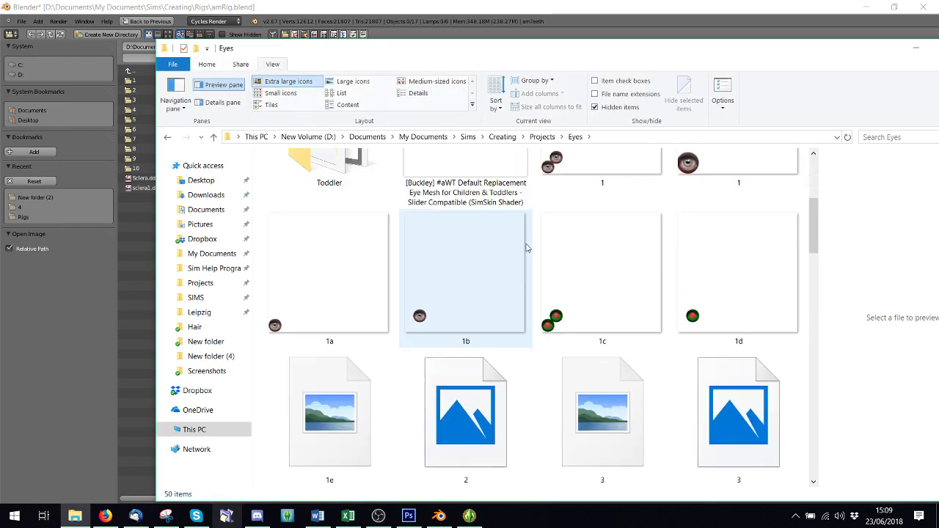
pyautogui.scroll(2, 692, 308)
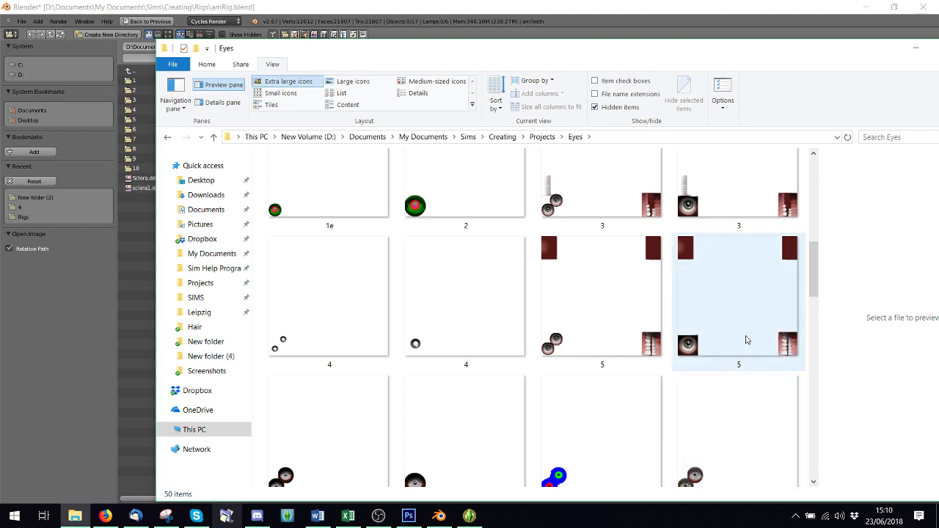
pyautogui.click(916, 48)
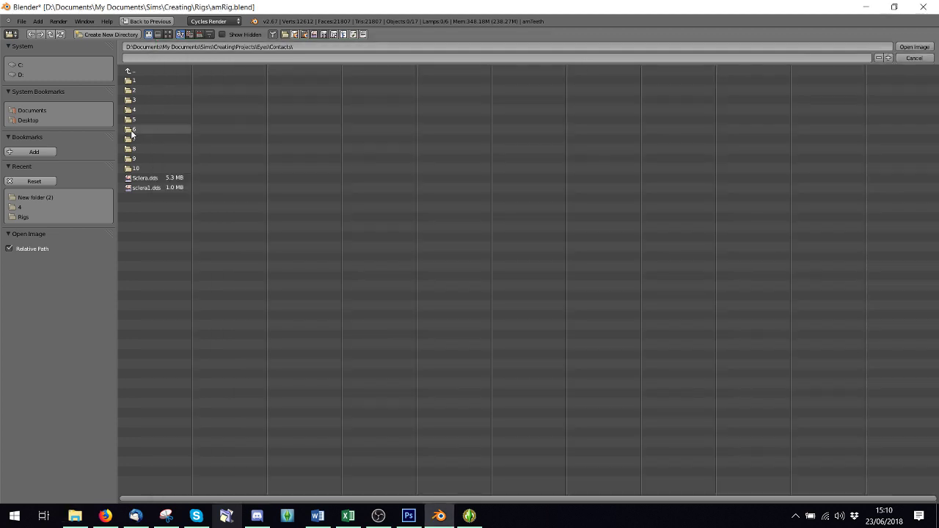
# - Load 5.dds from the Eyes folder into the amTeeth image texture and inspect the face
pyautogui.click(135, 72)
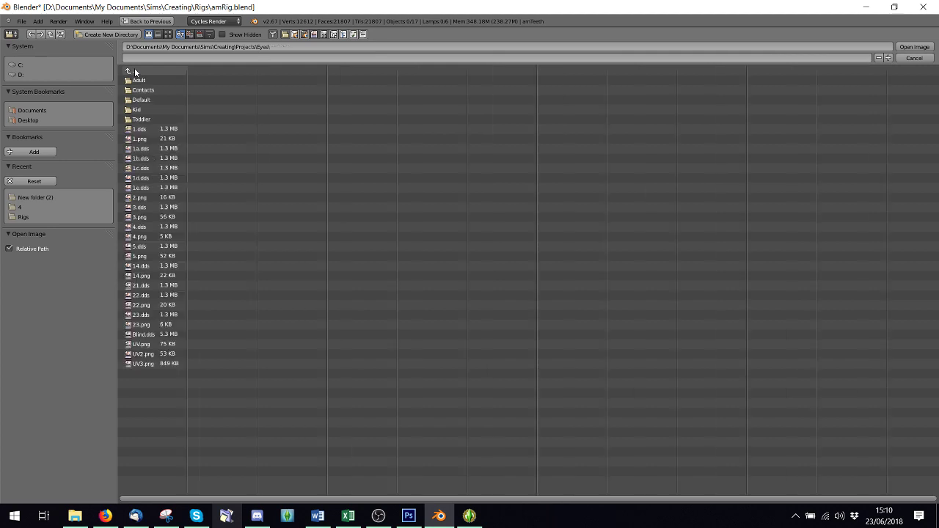
pyautogui.doubleClick(140, 247)
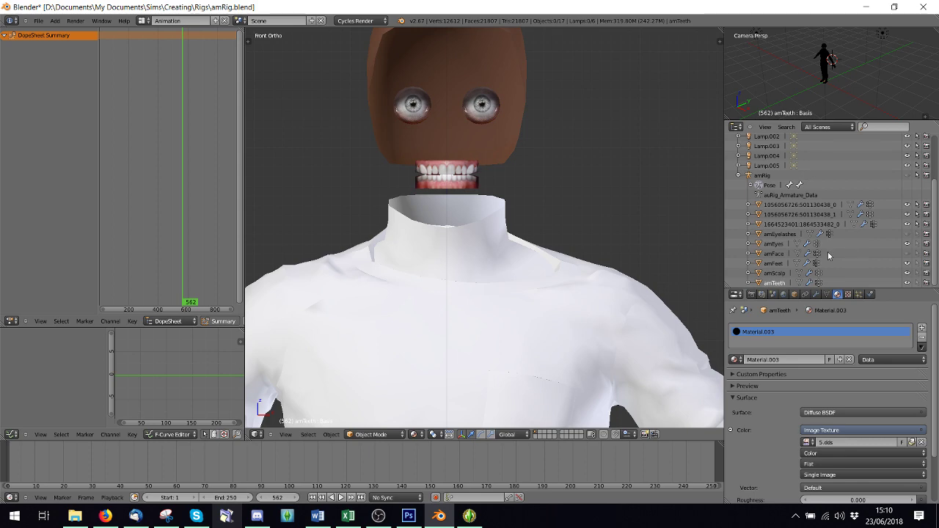
pyautogui.moveTo(587, 217); pyautogui.dragTo(569, 222, button='middle')
pyautogui.scroll(-6, 528, 220)
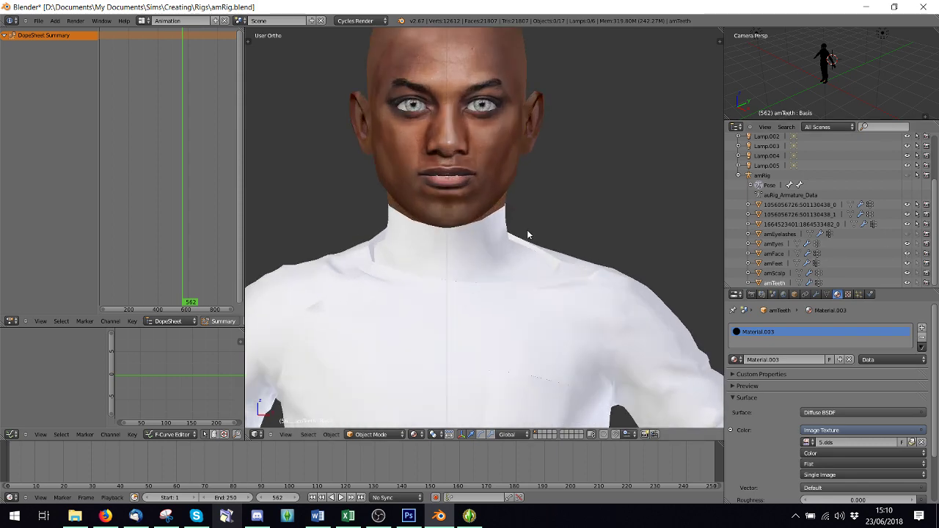
pyautogui.scroll(-4, 527, 231)
pyautogui.scroll(4, 525, 233)
pyautogui.scroll(-2, 525, 233)
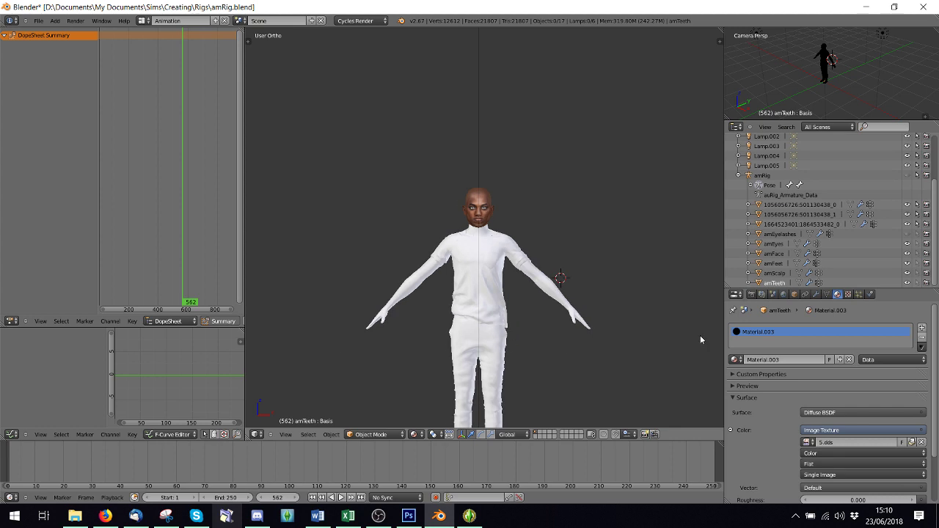
# - Swap amFeet's shoe material for a new Material.004 with an Image Texture colour, ready to pick an image
pyautogui.click(774, 263)
pyautogui.click(925, 336)
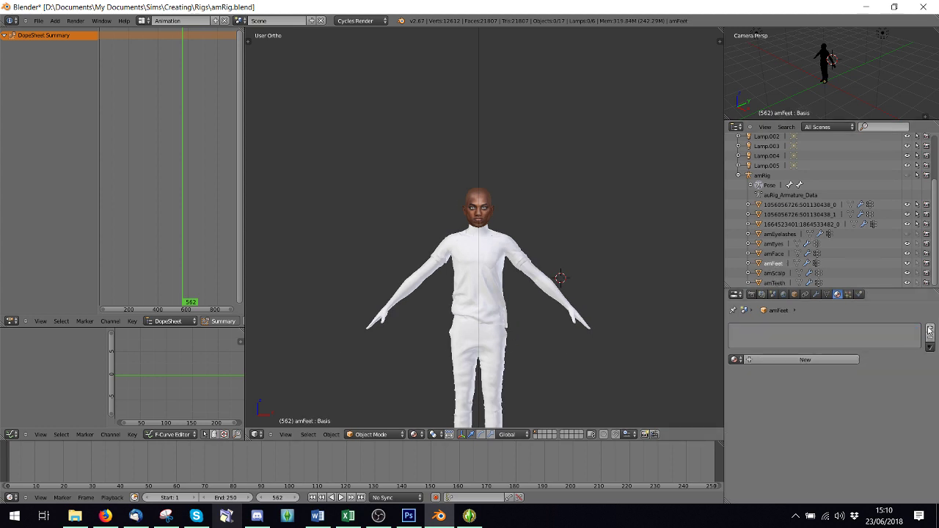
pyautogui.click(802, 360)
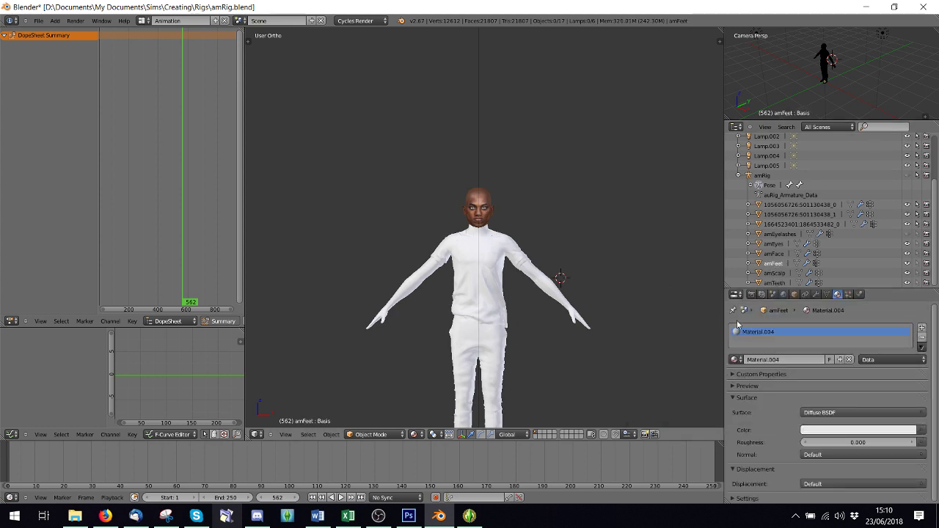
pyautogui.click(922, 430)
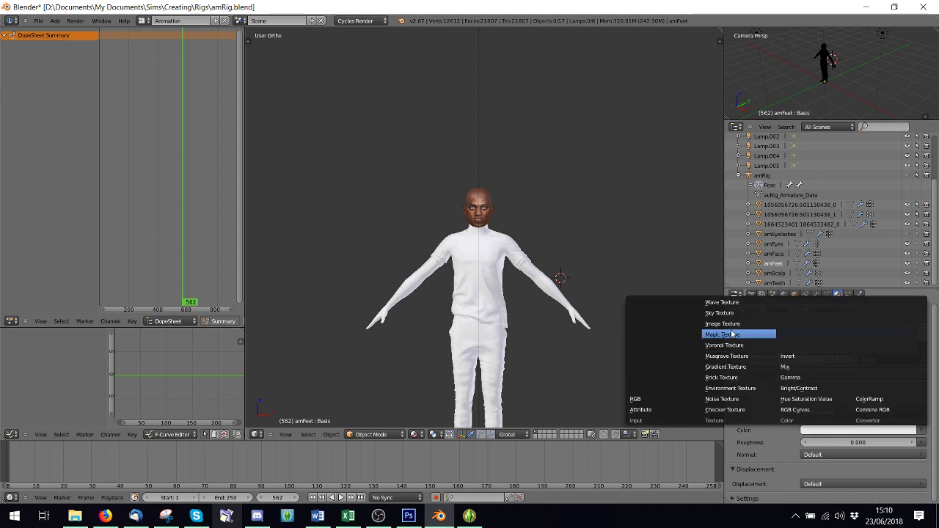
pyautogui.click(734, 325)
pyautogui.click(889, 446)
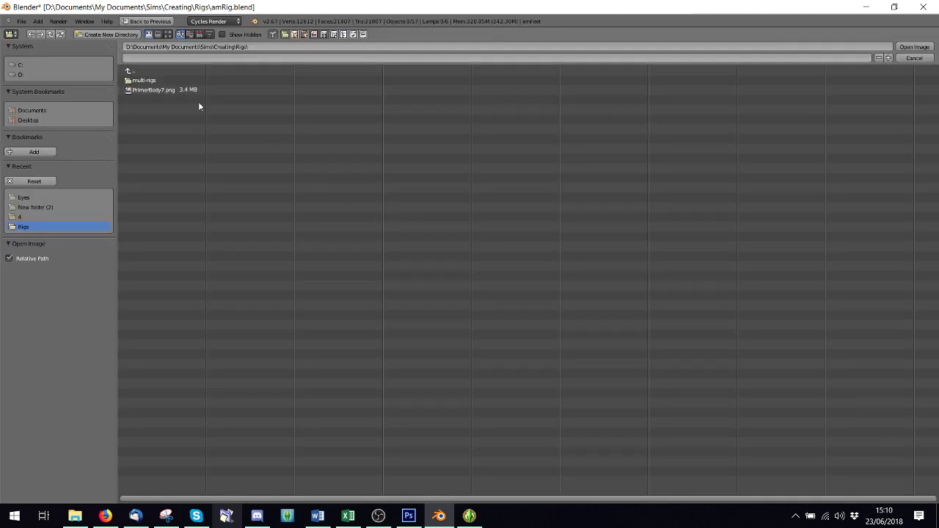
# - Load 118.dds from New folder (2) as the amFeet colour texture and zoom to check it
pyautogui.click(23, 208)
pyautogui.doubleClick(147, 90)
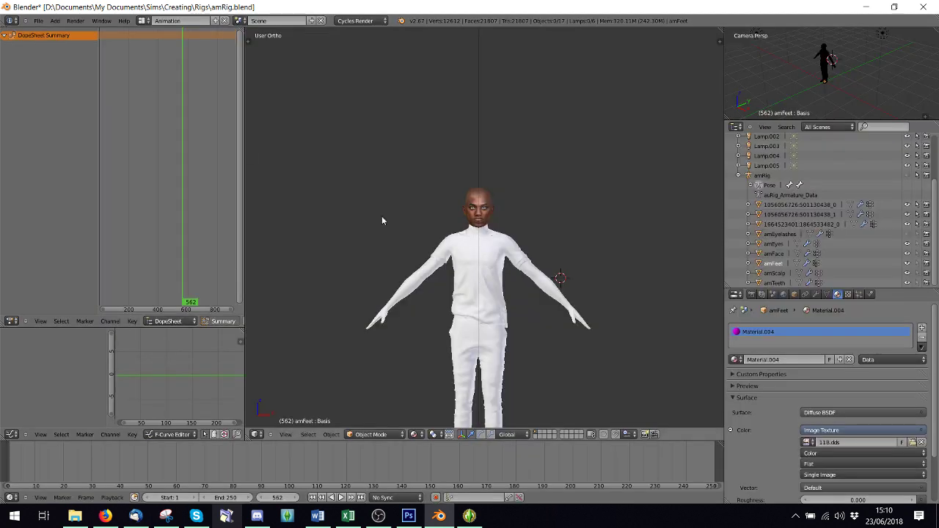
pyautogui.scroll(5, 486, 273)
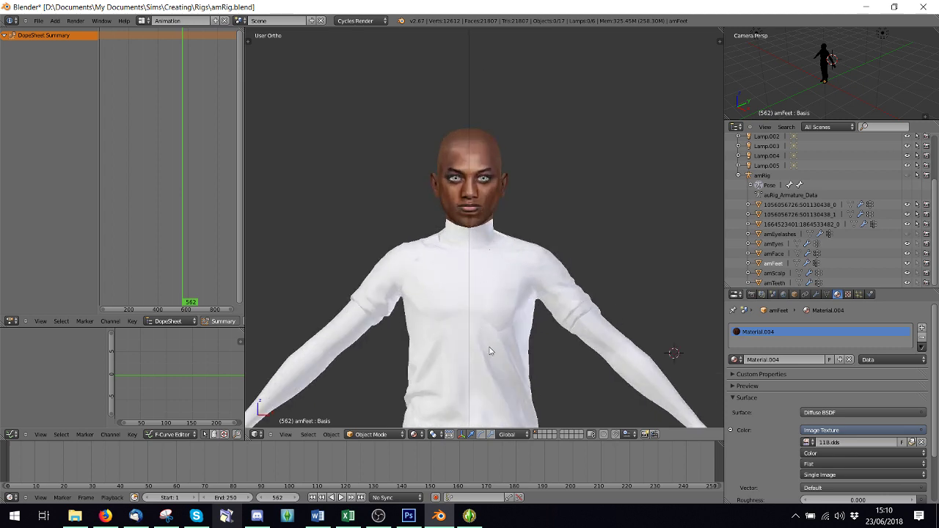
pyautogui.scroll(-5, 524, 142)
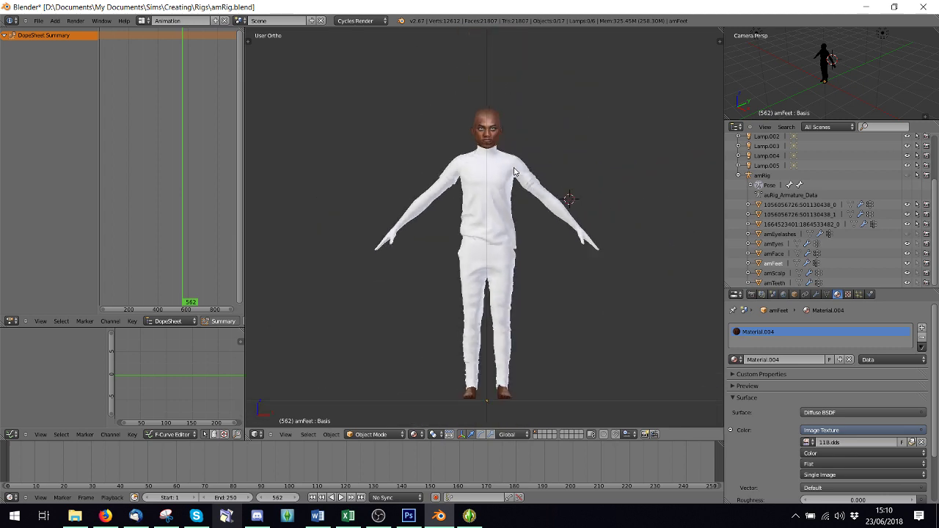
pyautogui.scroll(4, 514, 172)
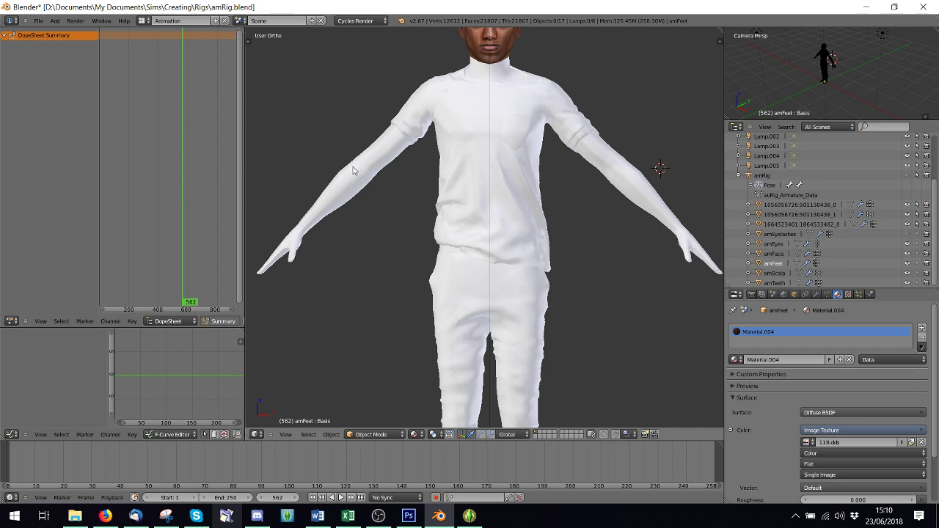
pyautogui.scroll(4, 453, 178)
pyautogui.scroll(-3, 465, 182)
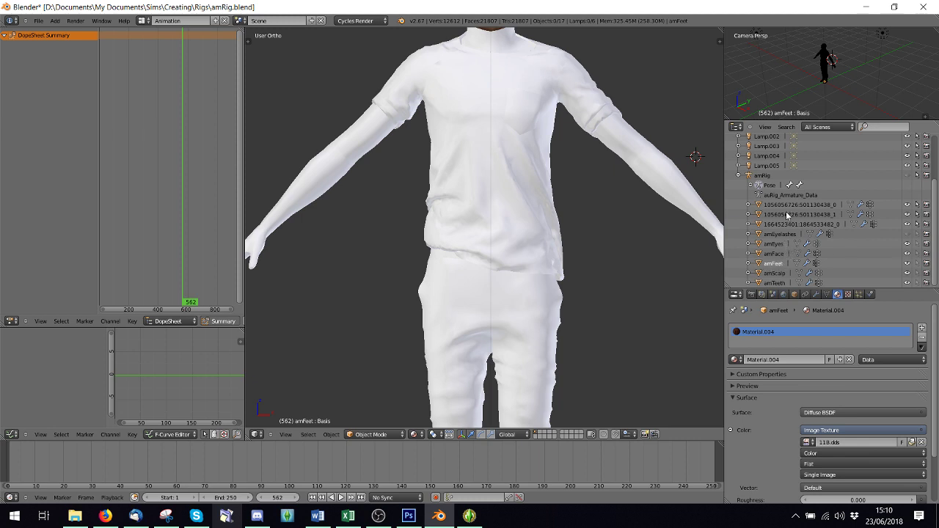
# - Toggle the trousers mesh's visibility to compare, then select the trousers object
pyautogui.click(907, 208)
pyautogui.click(907, 208)
pyautogui.press('Home')
pyautogui.click(908, 206)
pyautogui.click(907, 207)
pyautogui.click(813, 208)
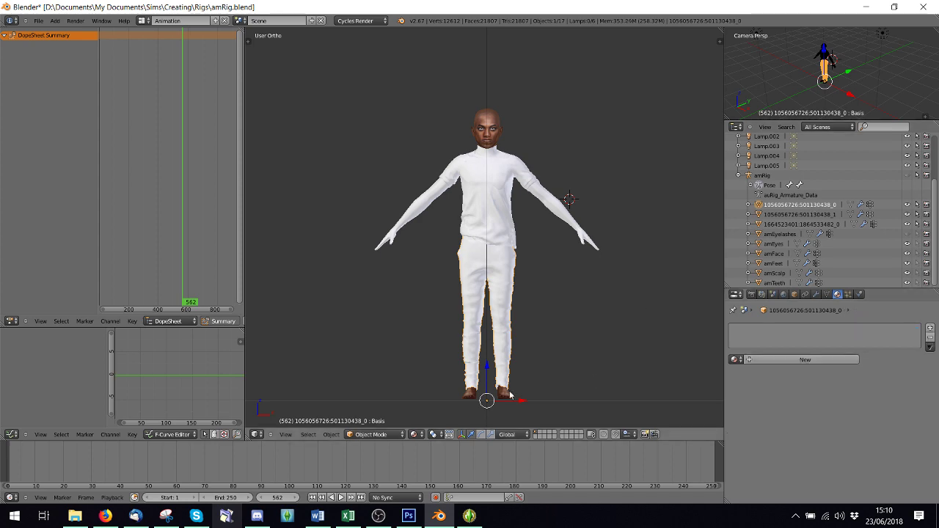
# - Open the CAS_bot_am_SIMPLYJean package from Desktop\New folder (2) in s3pe
pyautogui.click(75, 515)
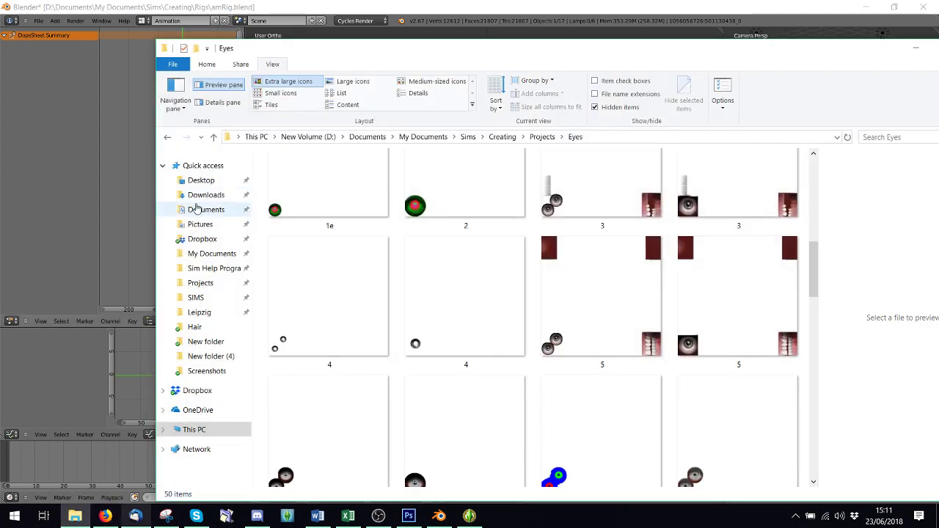
pyautogui.click(199, 180)
pyautogui.doubleClick(367, 205)
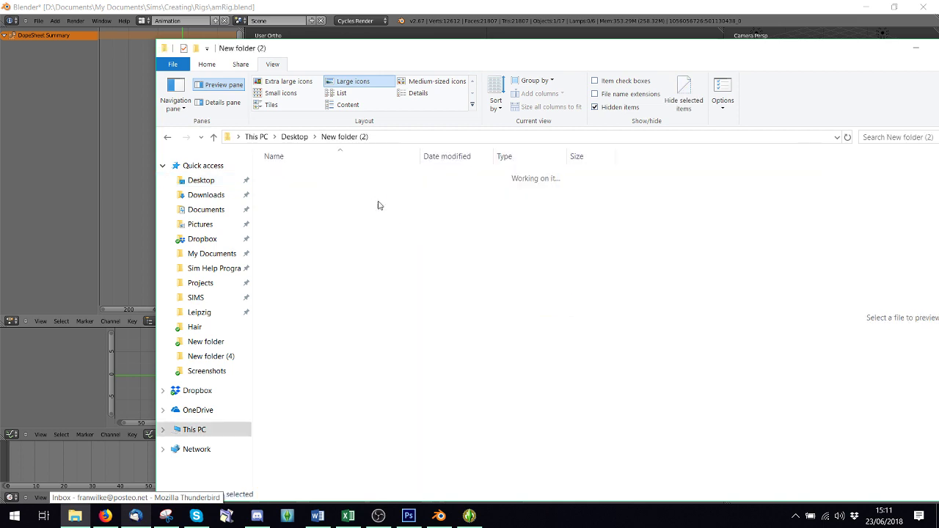
pyautogui.click(571, 205)
pyautogui.doubleClick(520, 197)
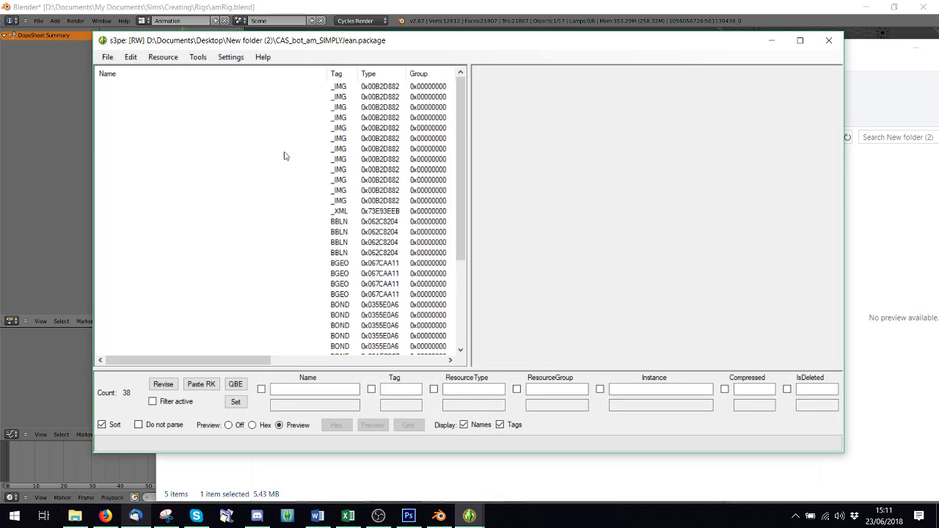
# - Export the jeans _IMG texture as a DDS named Jean into Desktop\New folder (2)
pyautogui.click(339, 119)
pyautogui.click(339, 129)
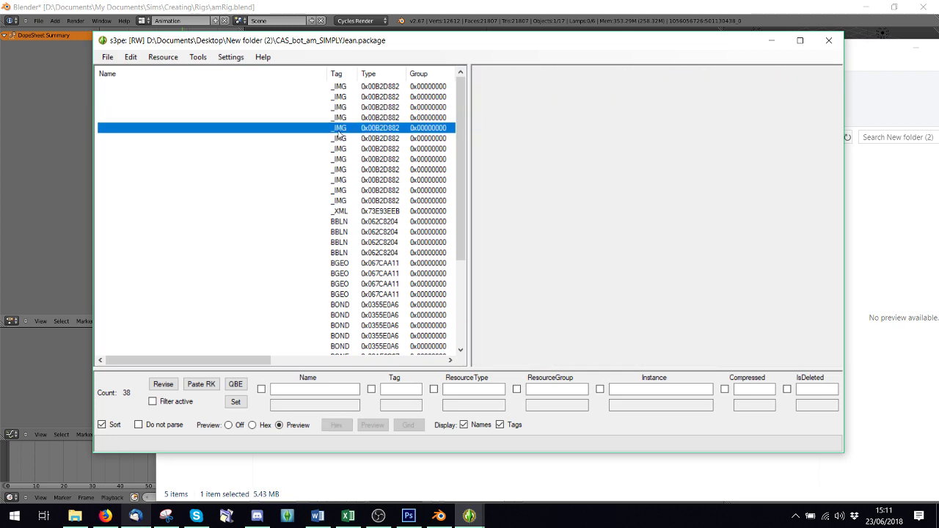
pyautogui.click(338, 152)
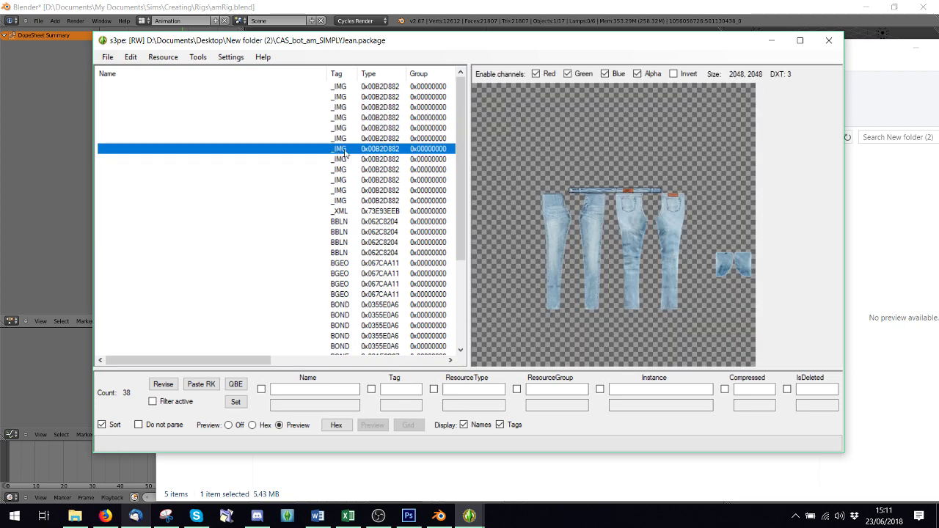
pyautogui.rightClick(342, 151)
pyautogui.click(424, 387)
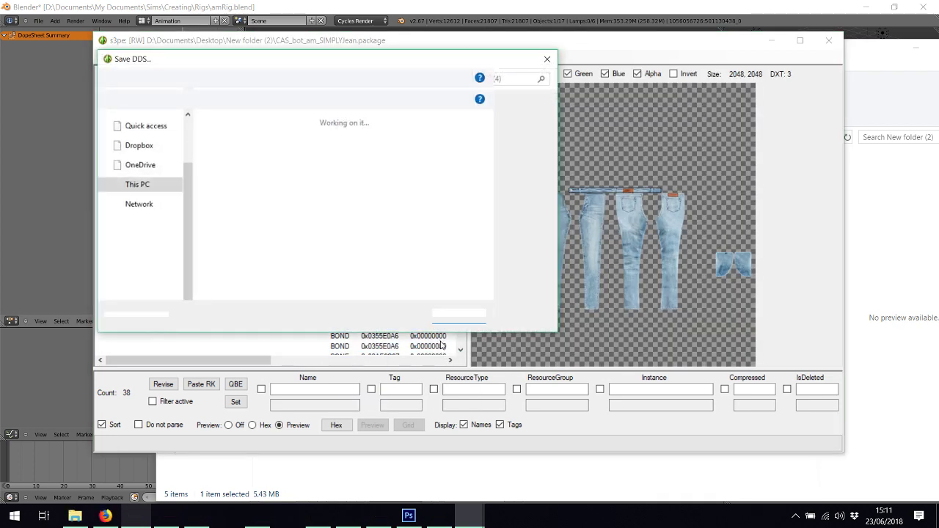
pyautogui.click(154, 143)
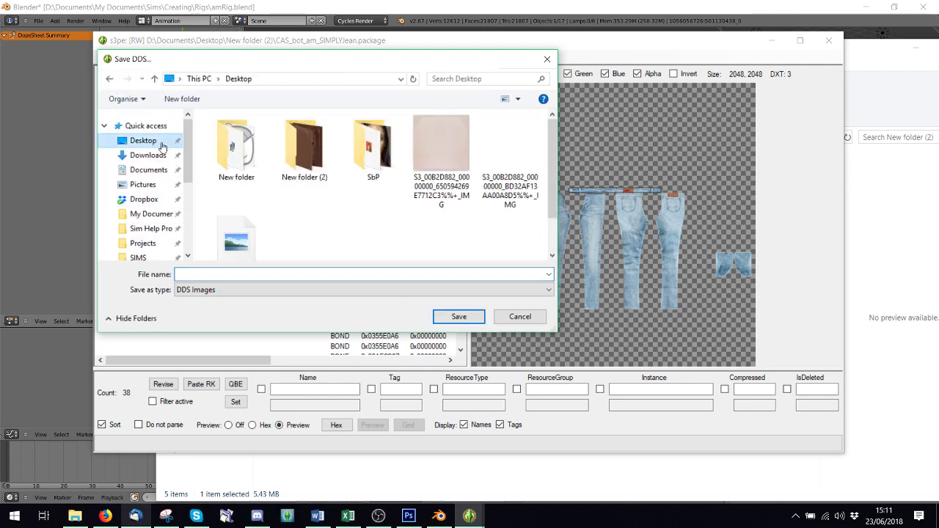
pyautogui.doubleClick(304, 144)
pyautogui.click(254, 273)
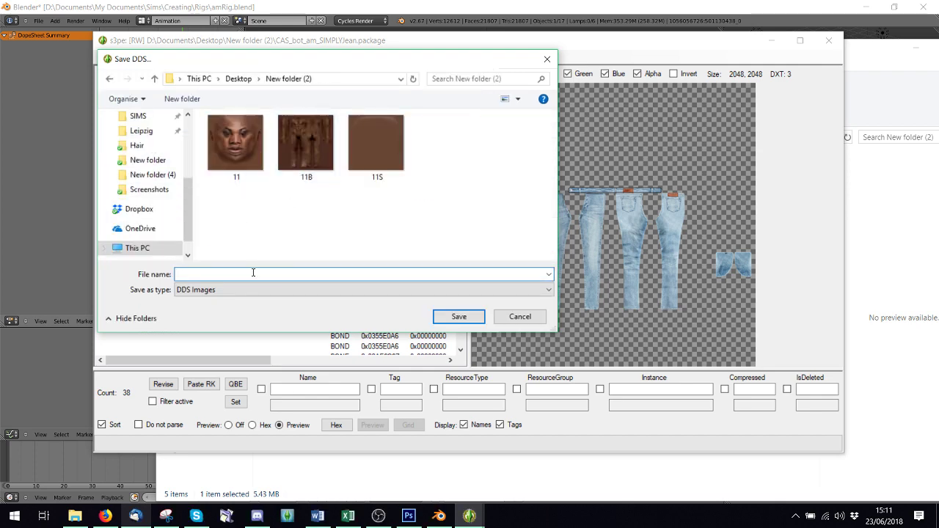
pyautogui.write('Jean')
pyautogui.press('Return')
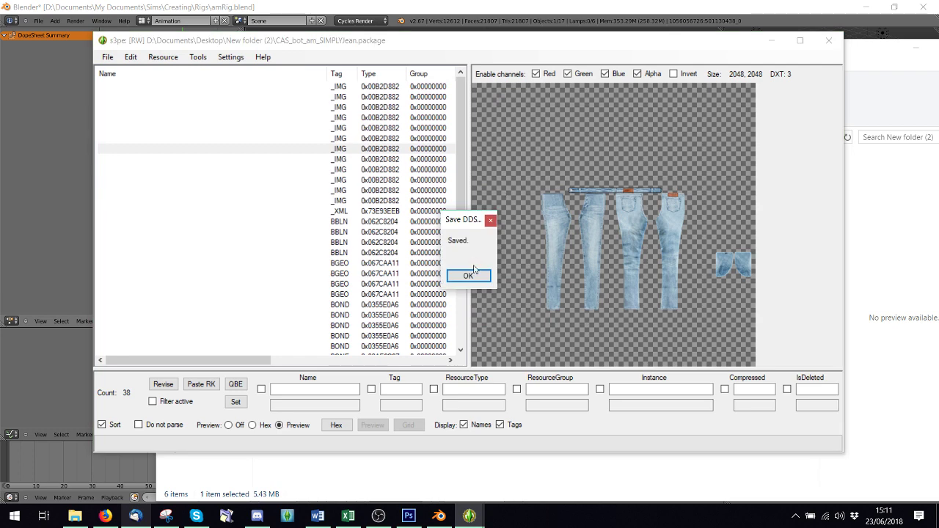
# - Add a material slot to the trousers with a new material whose colour is an Image Texture
pyautogui.click(468, 275)
pyautogui.hotkey('alt', 'Tab')
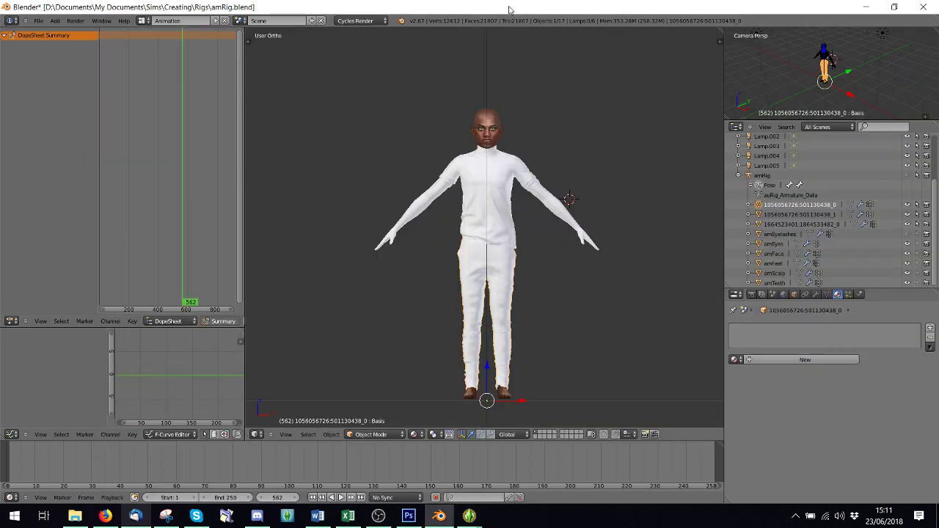
pyautogui.click(930, 328)
pyautogui.click(805, 360)
pyautogui.click(796, 430)
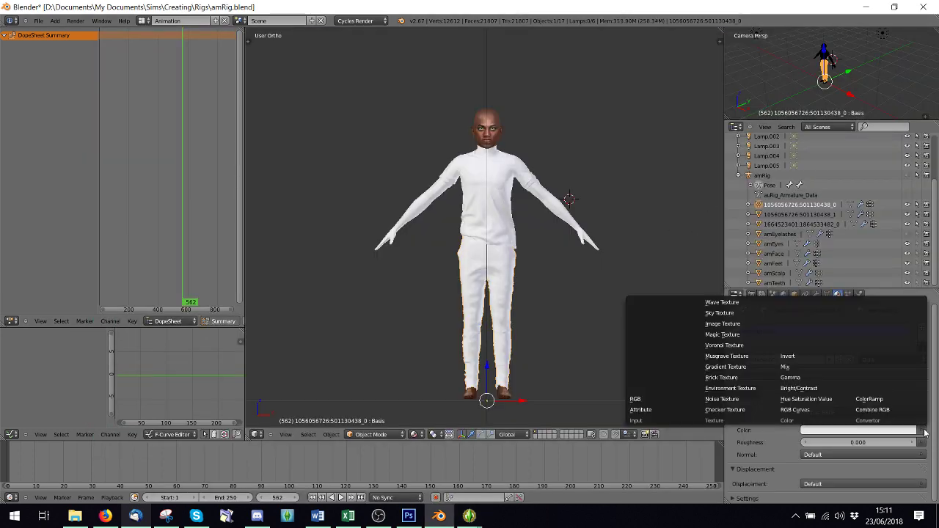
pyautogui.click(723, 323)
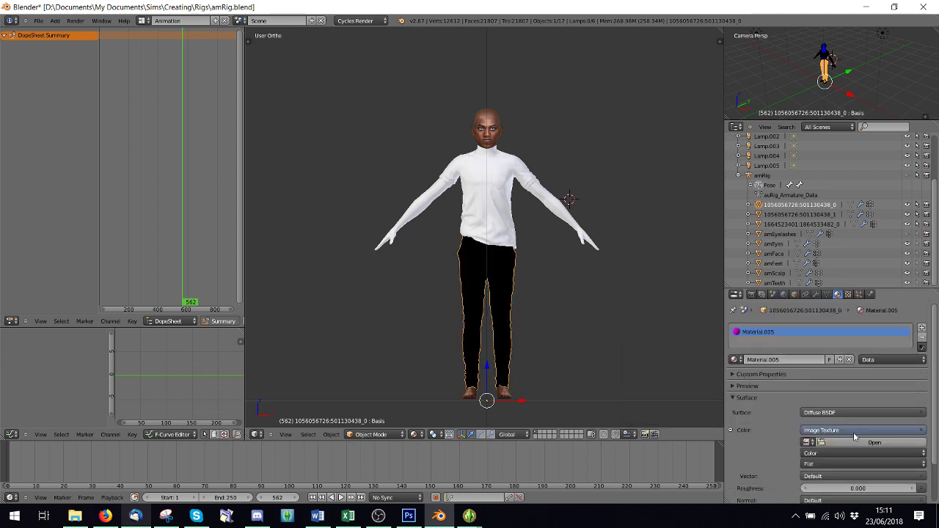
pyautogui.click(873, 434)
# - Load jeans.dds from New folder (2) as the trousers texture and inspect the denim
pyautogui.click(31, 196)
pyautogui.doubleClick(141, 109)
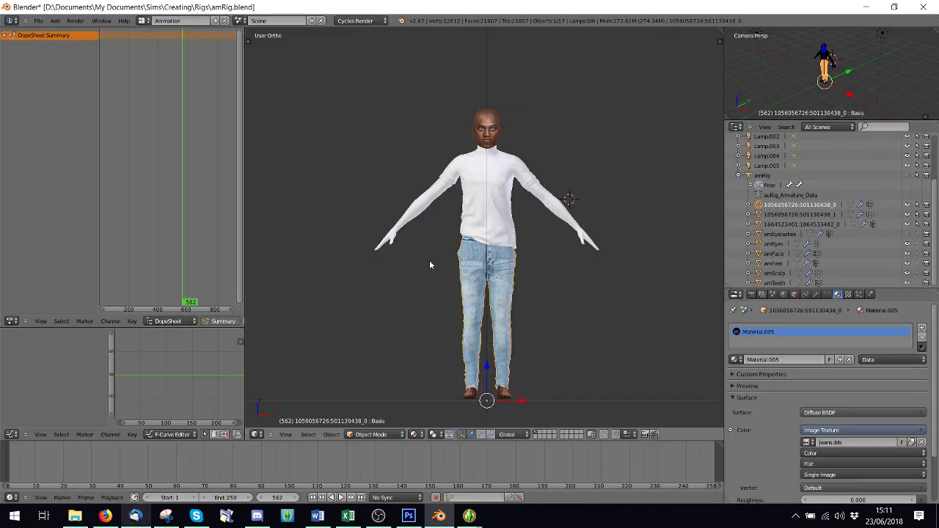
pyautogui.scroll(3, 430, 259)
pyautogui.scroll(-3, 430, 259)
pyautogui.scroll(2, 432, 257)
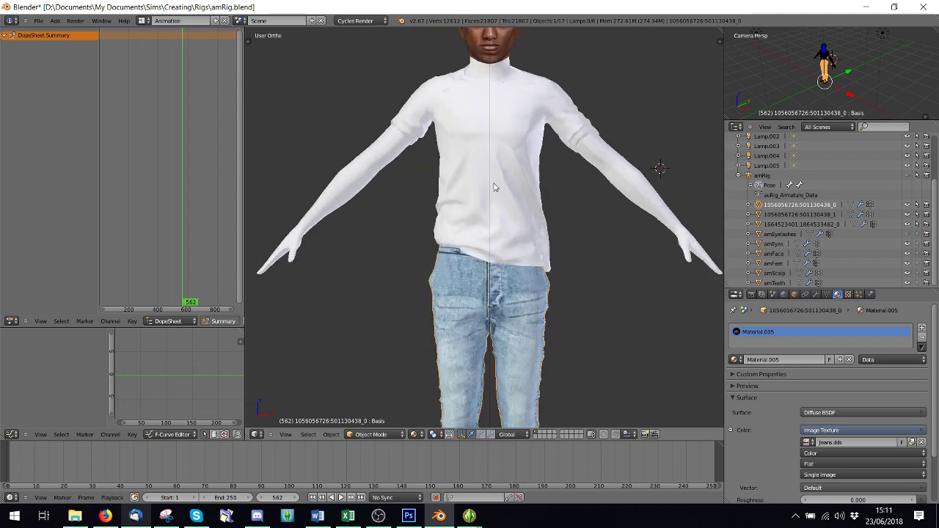
pyautogui.keyDown('shift'); pyautogui.moveTo(493, 192); pyautogui.dragTo(466, 347, button='middle'); pyautogui.keyUp('shift')
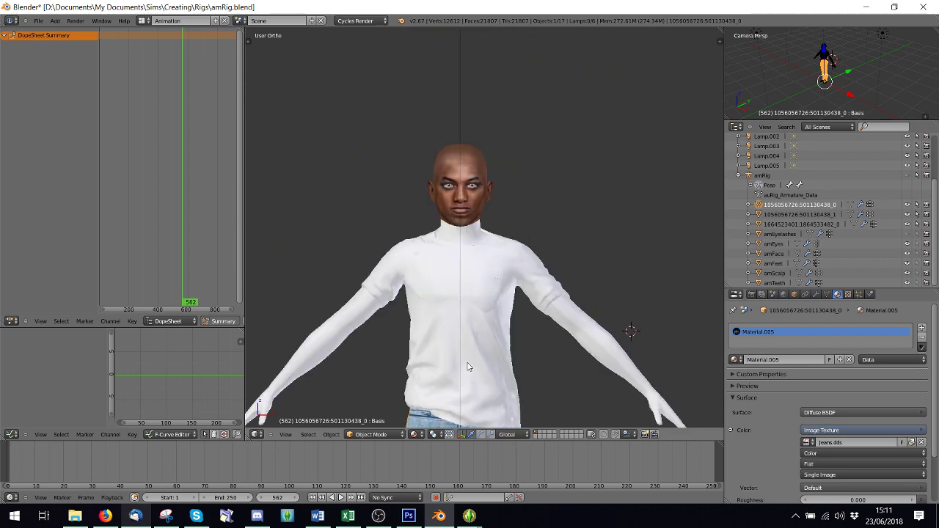
pyautogui.scroll(-2, 470, 365)
# - Open the CAS_top_am_SIMPLYBeach package in s3pe and preview its image resources to find the shirt
pyautogui.hotkey('alt', 'Tab')
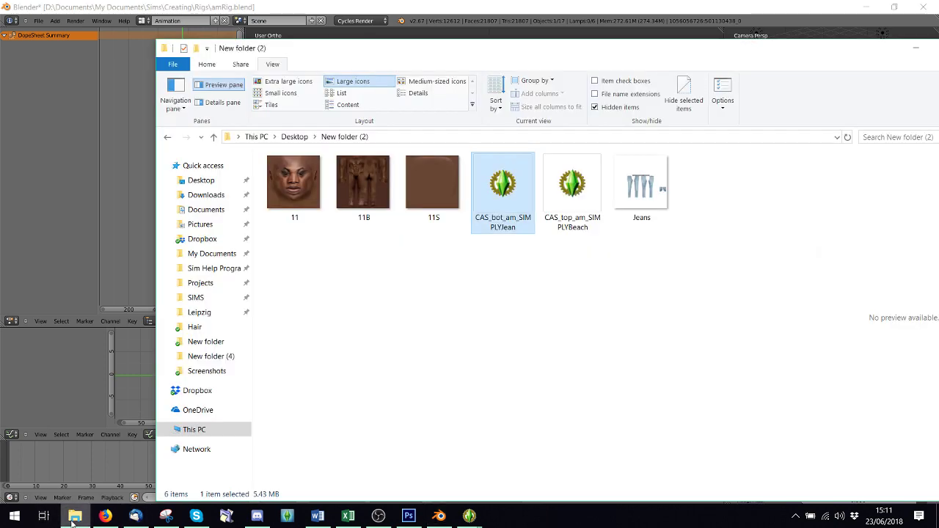
pyautogui.doubleClick(575, 190)
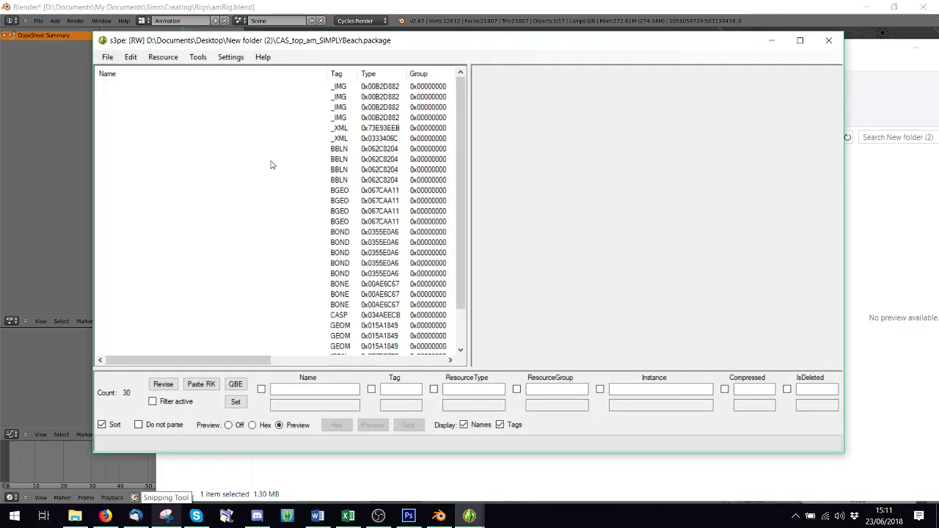
pyautogui.click(344, 98)
pyautogui.click(342, 107)
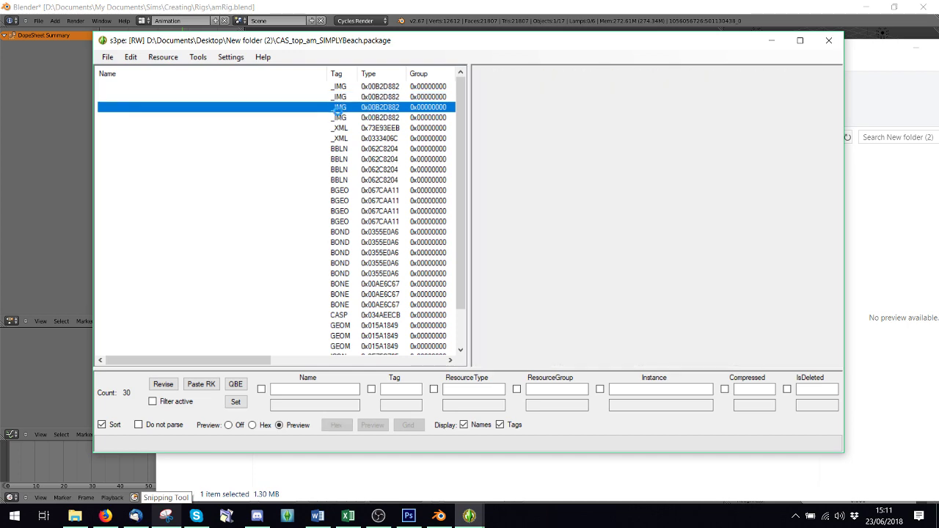
pyautogui.click(342, 97)
# - Save the shirt _IMG texture as a DDS named Tk, then return to the Blender scene
pyautogui.rightClick(344, 96)
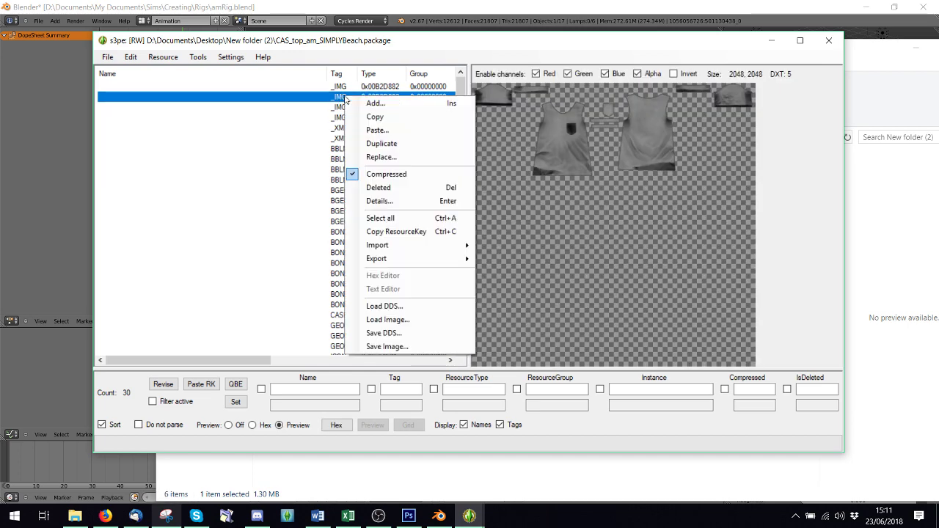
pyautogui.click(397, 337)
pyautogui.write('Tk')
pyautogui.press('Return')
pyautogui.click(467, 274)
pyautogui.click(485, 22)
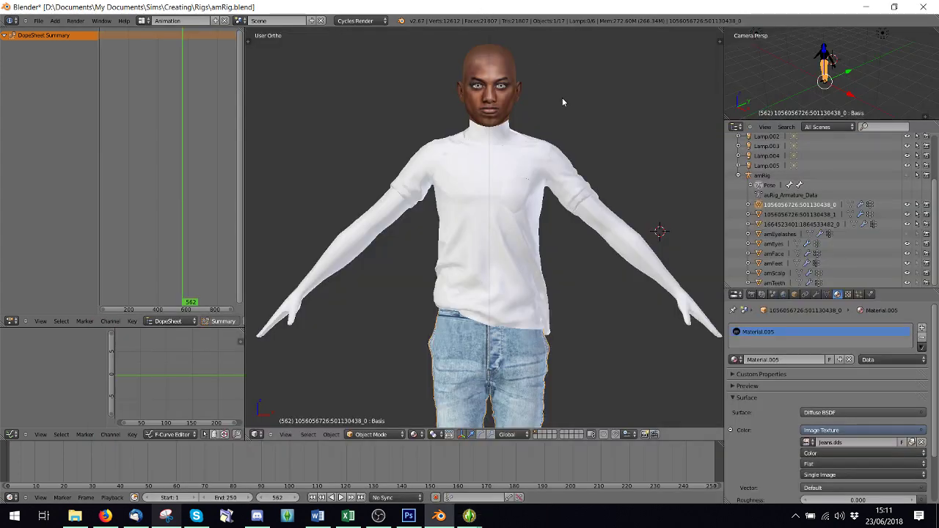
pyautogui.scroll(-3, 562, 97)
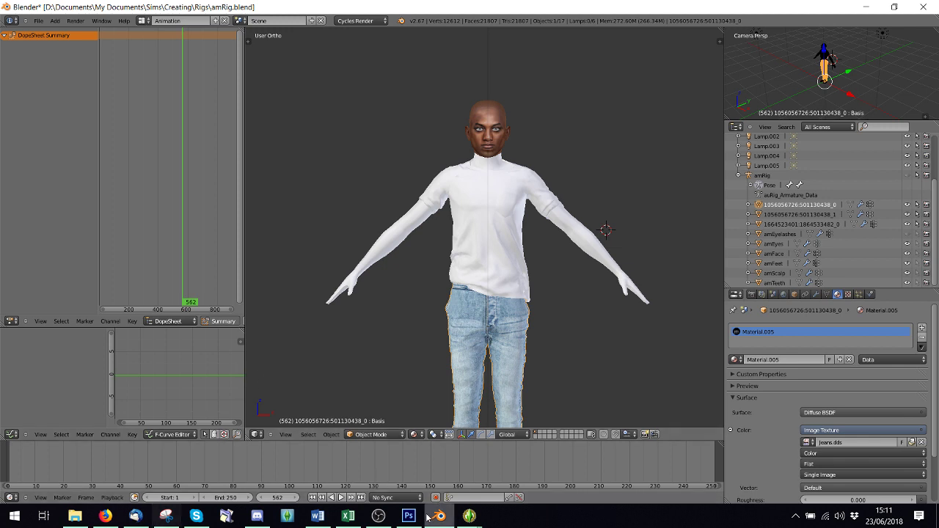
pyautogui.scroll(-2, 462, 354)
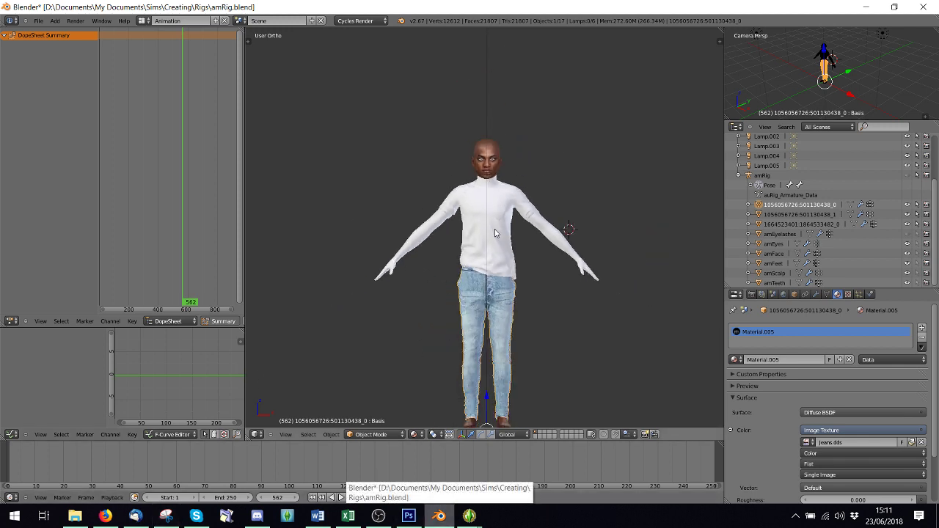
pyautogui.scroll(4, 496, 233)
# - Open the Top and 11B DDS textures from Desktop\New folder (2) in Photoshop, accepting the NVIDIA import settings
pyautogui.click(409, 516)
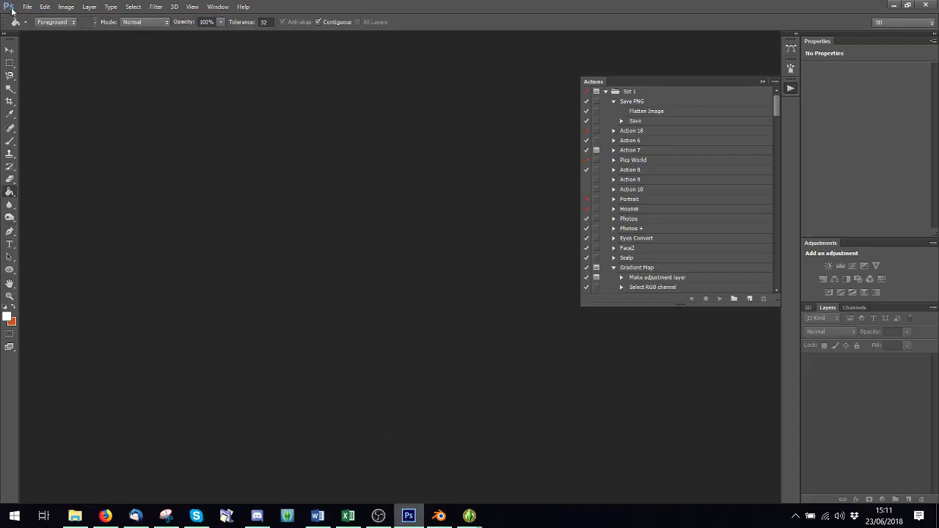
pyautogui.click(27, 6)
pyautogui.click(34, 31)
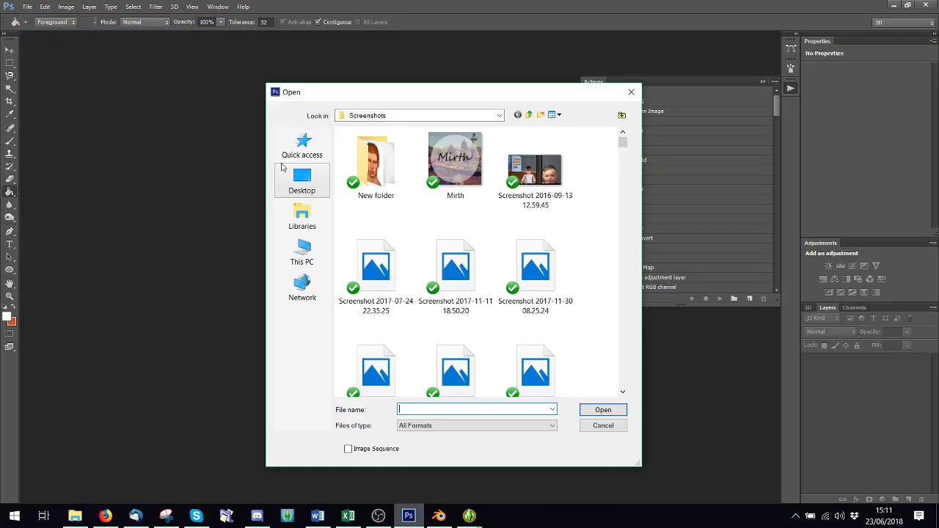
pyautogui.click(302, 147)
pyautogui.click(302, 180)
pyautogui.scroll(-5, 421, 194)
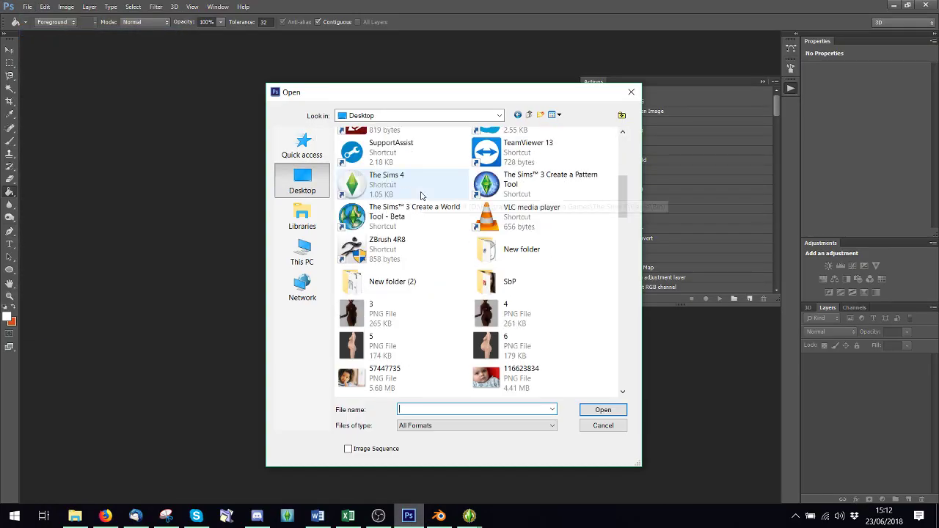
pyautogui.doubleClick(411, 282)
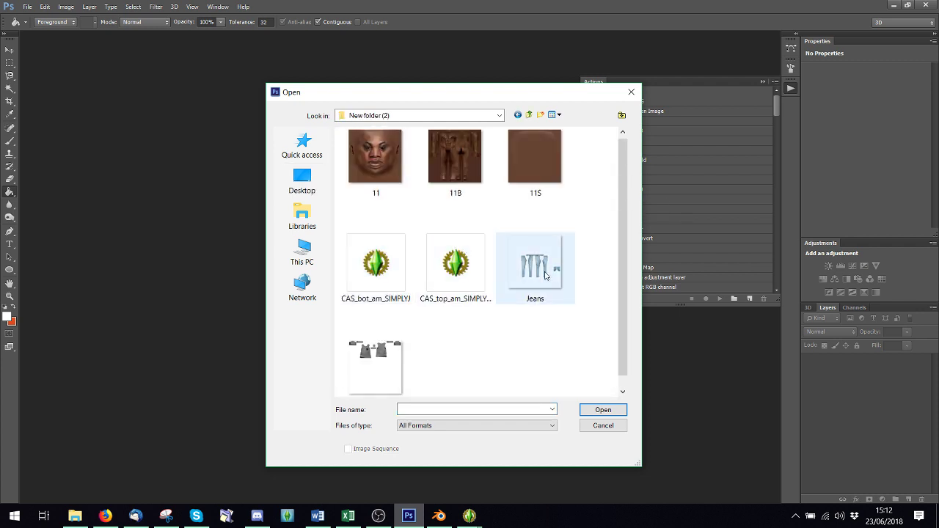
pyautogui.scroll(-1, 545, 275)
pyautogui.click(376, 360)
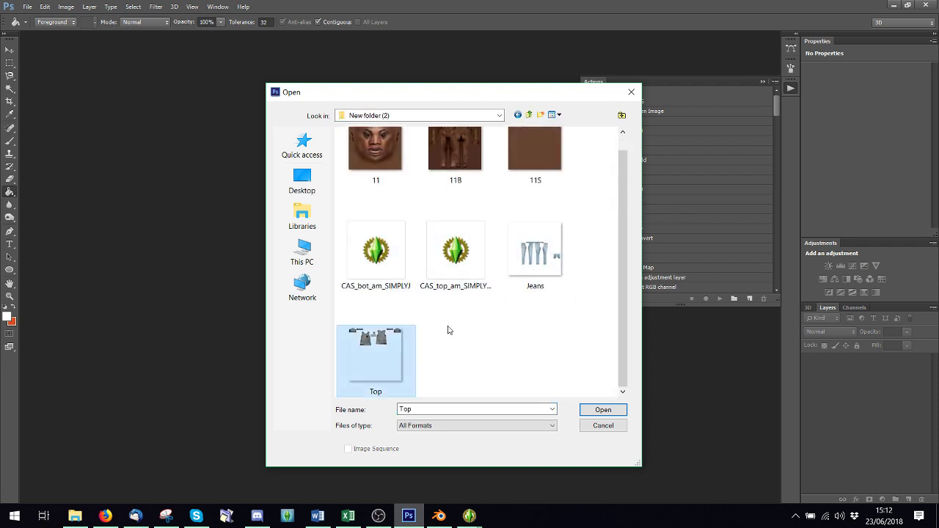
pyautogui.keyDown('ctrl'); pyautogui.click(461, 161); pyautogui.keyUp('ctrl')
pyautogui.press('Return')
pyautogui.click(496, 252)
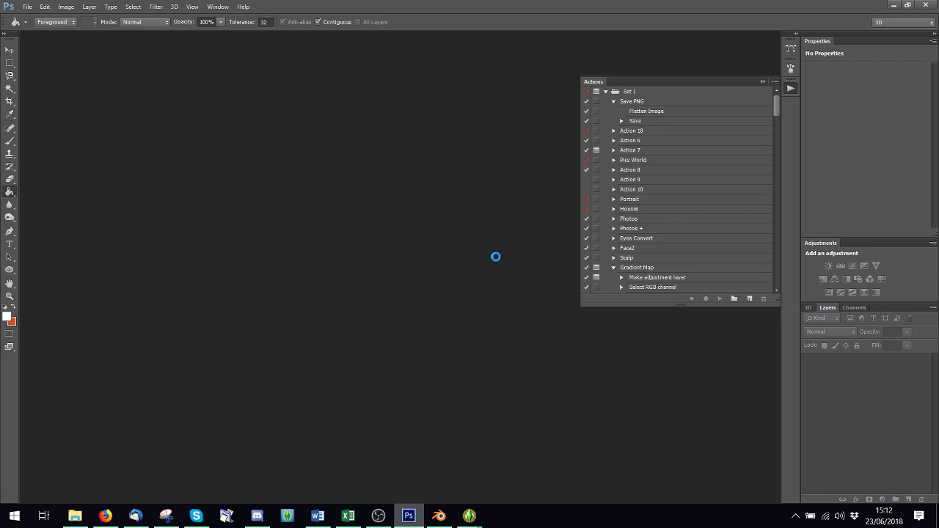
pyautogui.click(496, 256)
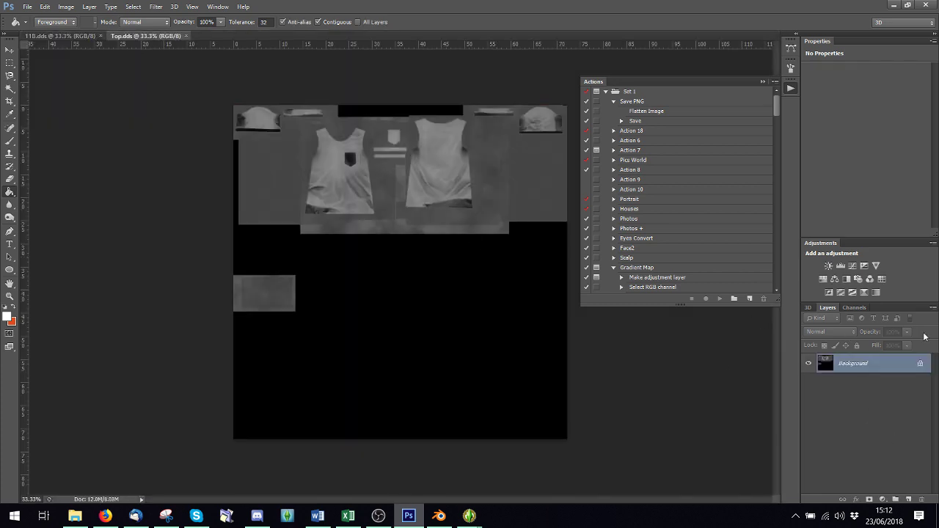
# - Load the Alpha 1 channel as a selection and convert the Background into a regular layer
pyautogui.click(854, 308)
pyautogui.click(844, 396)
pyautogui.click(879, 500)
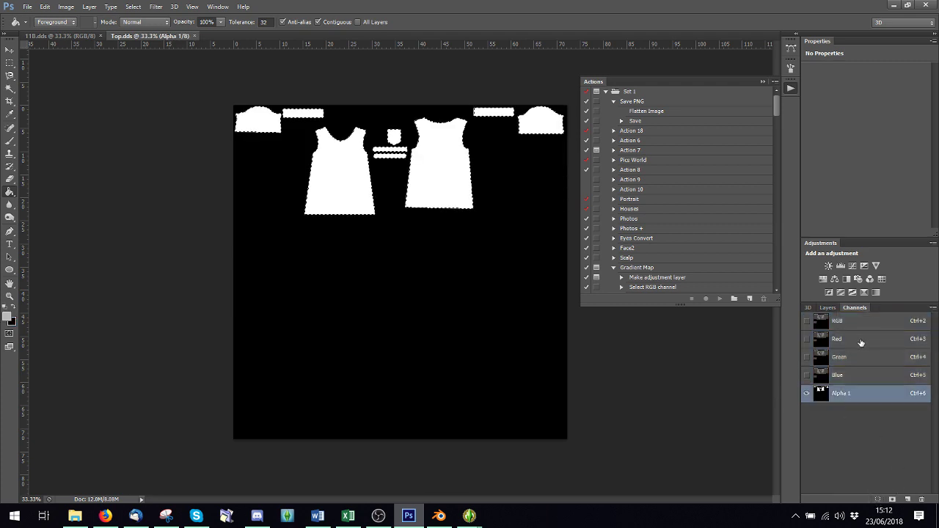
pyautogui.click(844, 322)
pyautogui.click(827, 307)
pyautogui.rightClick(817, 361)
pyautogui.click(844, 367)
# - Create Layer 0, invert the selection and delete the black background, then deselect
pyautogui.click(551, 166)
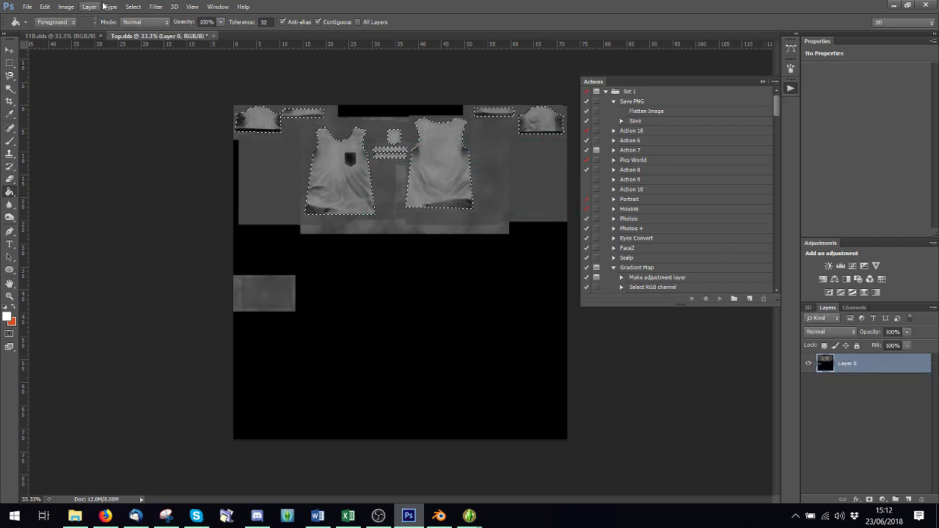
pyautogui.click(132, 7)
pyautogui.click(145, 53)
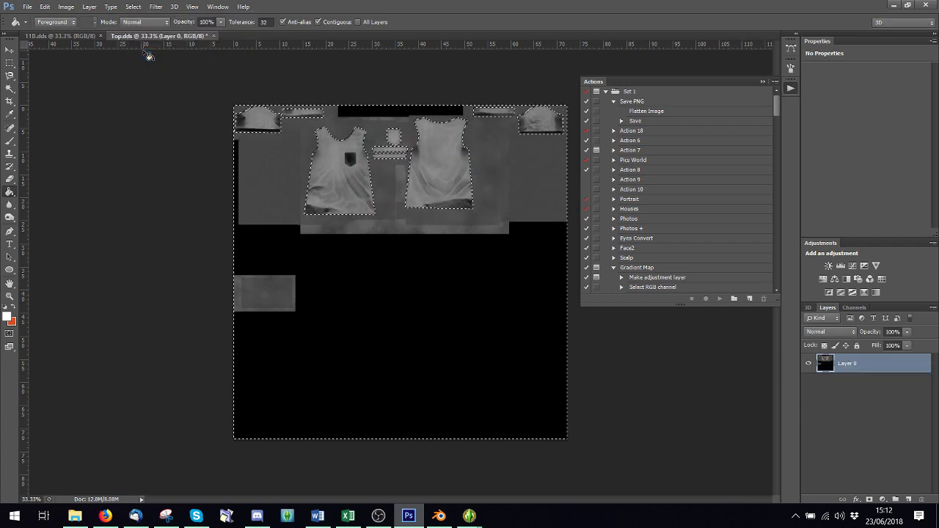
pyautogui.press('Delete')
pyautogui.hotkey('ctrl', 'd')
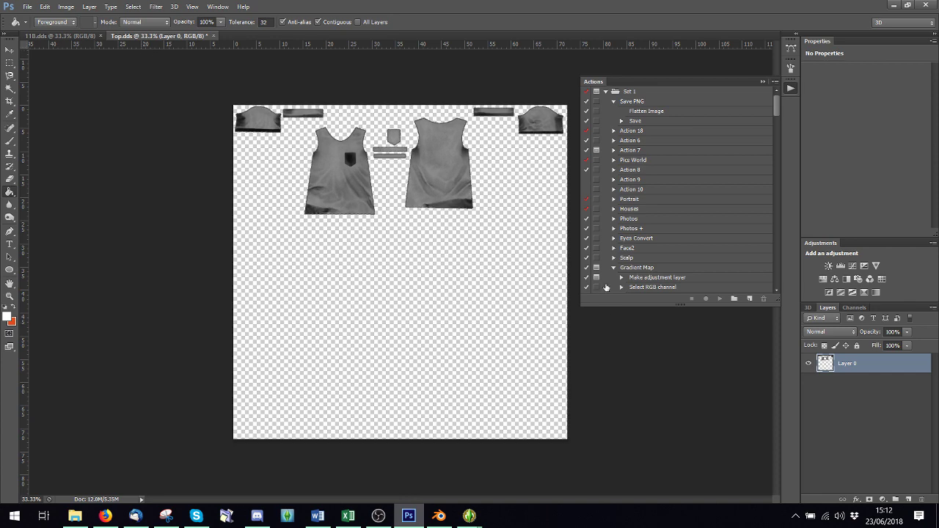
# - Compare the Image Size pixel dimensions of Top.dds and 11B.dds
pyautogui.click(66, 6)
pyautogui.click(64, 94)
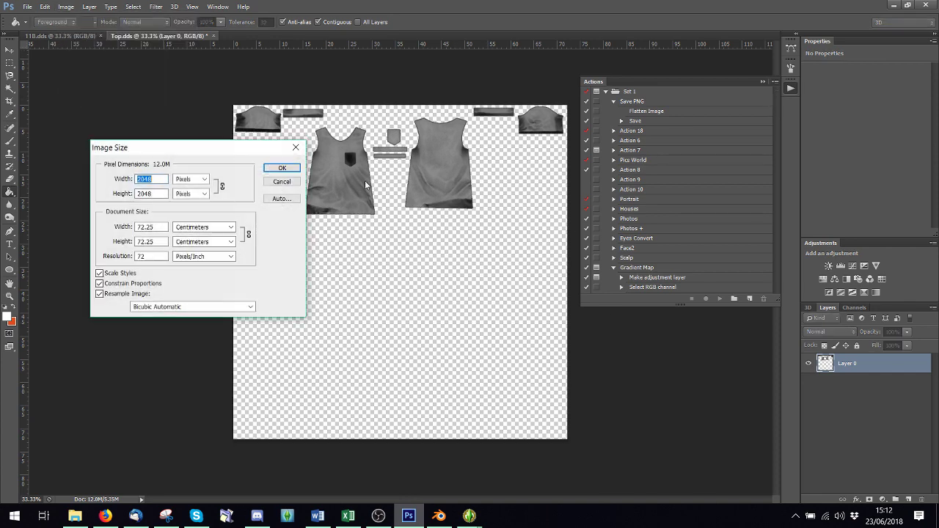
pyautogui.click(282, 168)
pyautogui.click(52, 36)
pyautogui.click(66, 6)
pyautogui.click(86, 95)
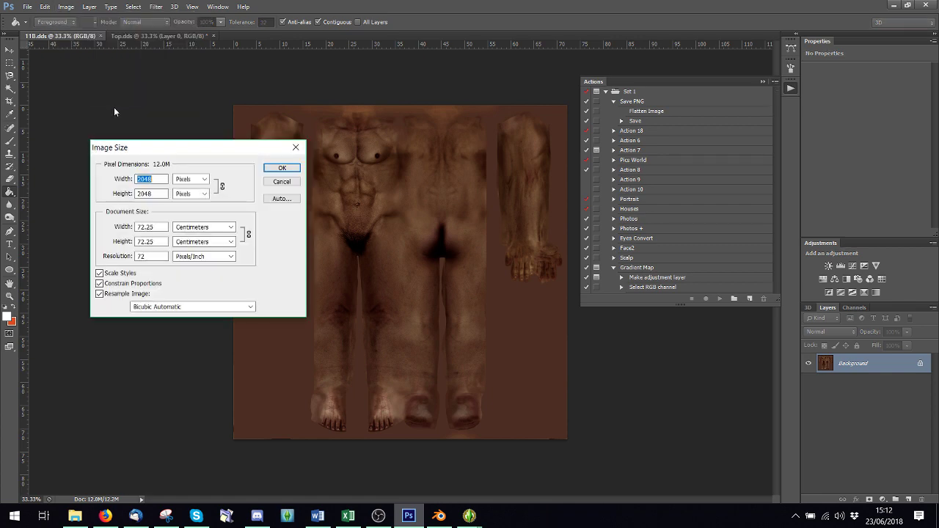
pyautogui.click(282, 168)
# - Duplicate the shirt layer into 11B.dds and close Top.dds without saving
pyautogui.click(174, 35)
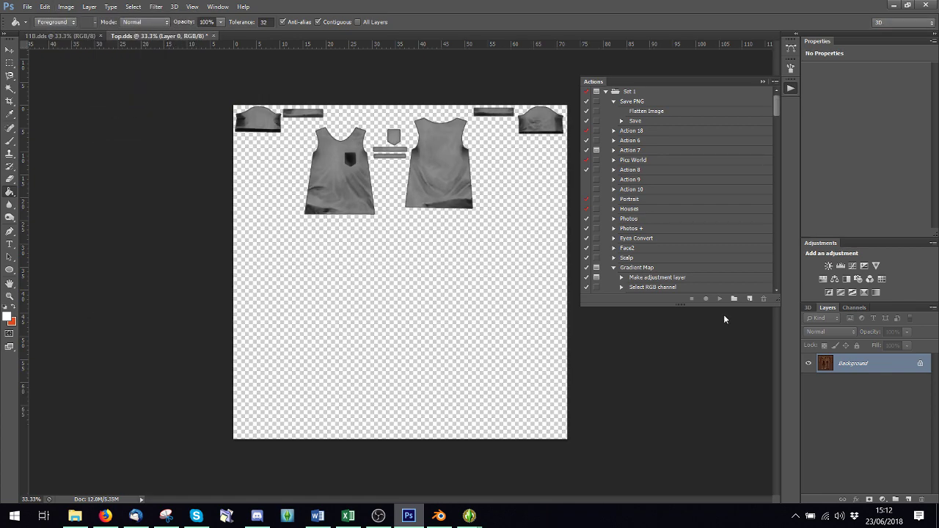
pyautogui.rightClick(853, 360)
pyautogui.click(716, 125)
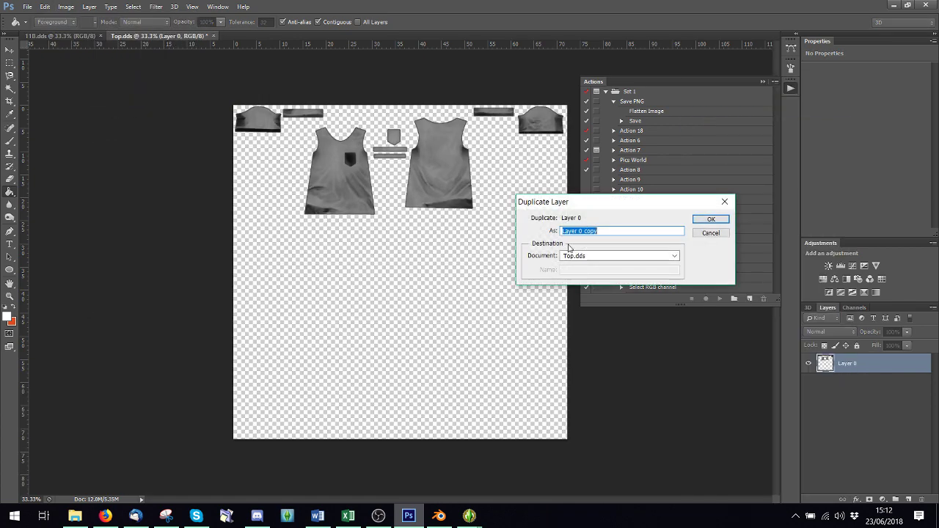
pyautogui.click(578, 256)
pyautogui.click(580, 268)
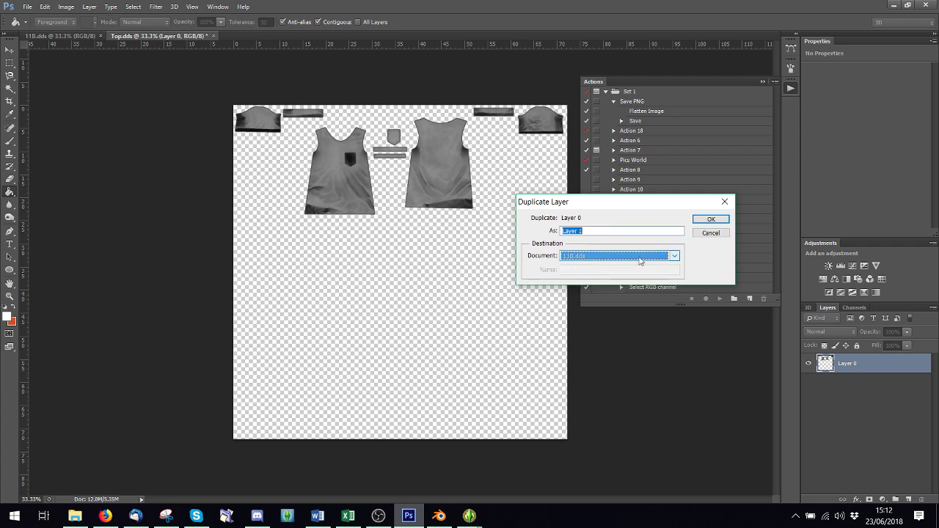
pyautogui.click(710, 218)
pyautogui.click(241, 36)
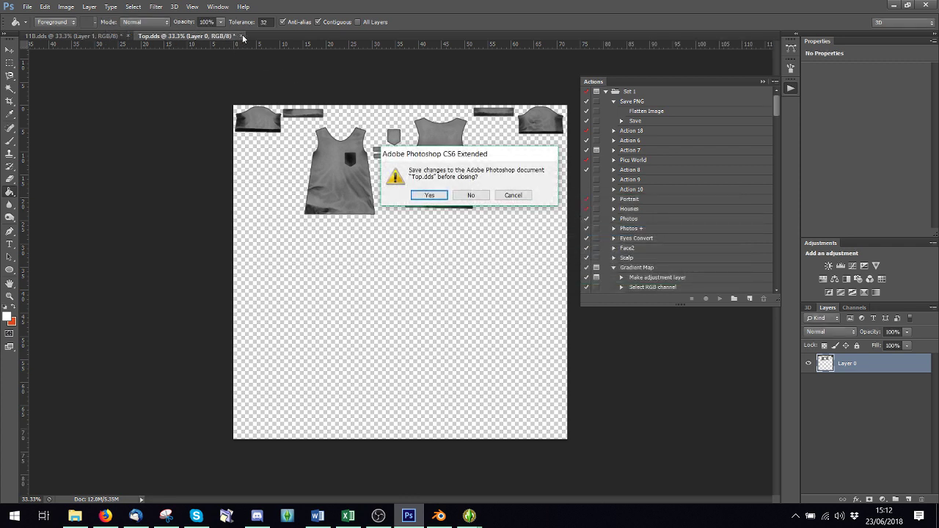
pyautogui.click(464, 196)
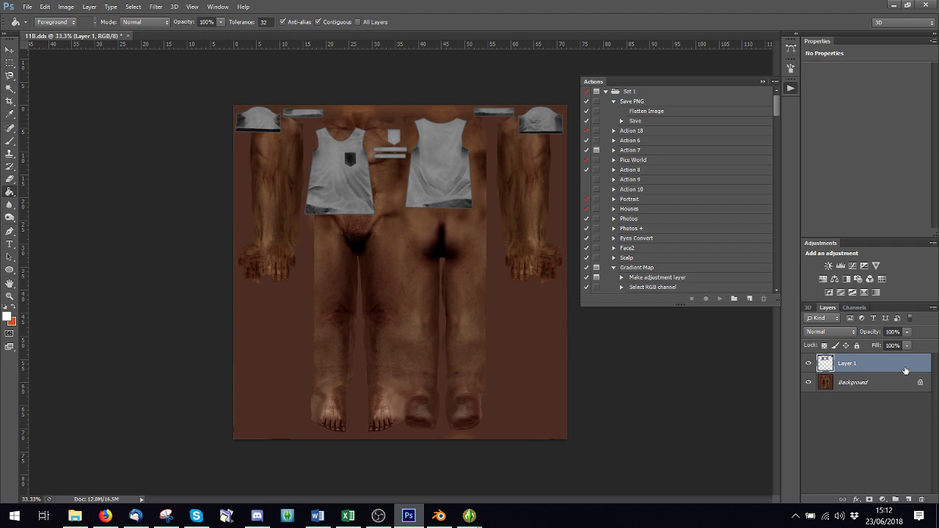
# - Add a new empty layer and set the foreground colour to 3f8686
pyautogui.click(909, 499)
pyautogui.click(8, 317)
pyautogui.write('3f8686')
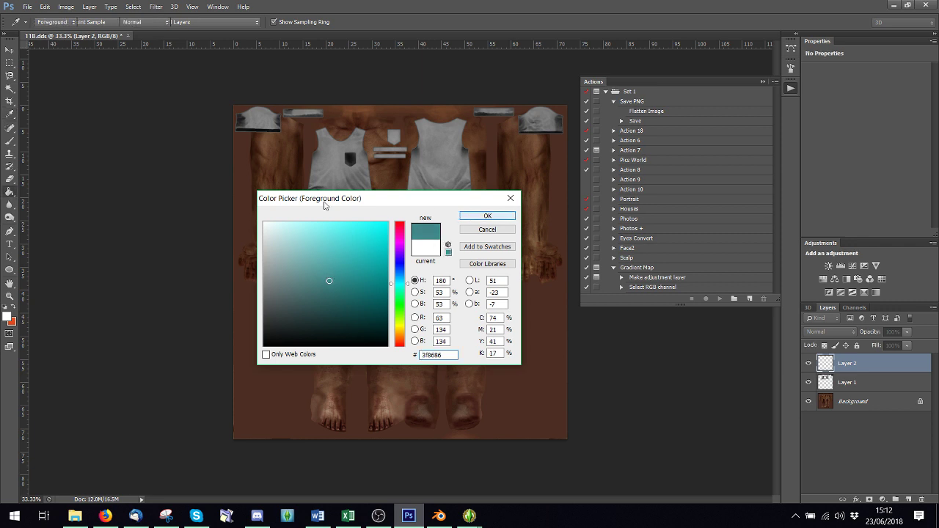
pyautogui.press('Return')
pyautogui.press('g')
# - Change the foreground colour to dark red #7b3c41 and flood-fill the new layer with it
pyautogui.click(8, 317)
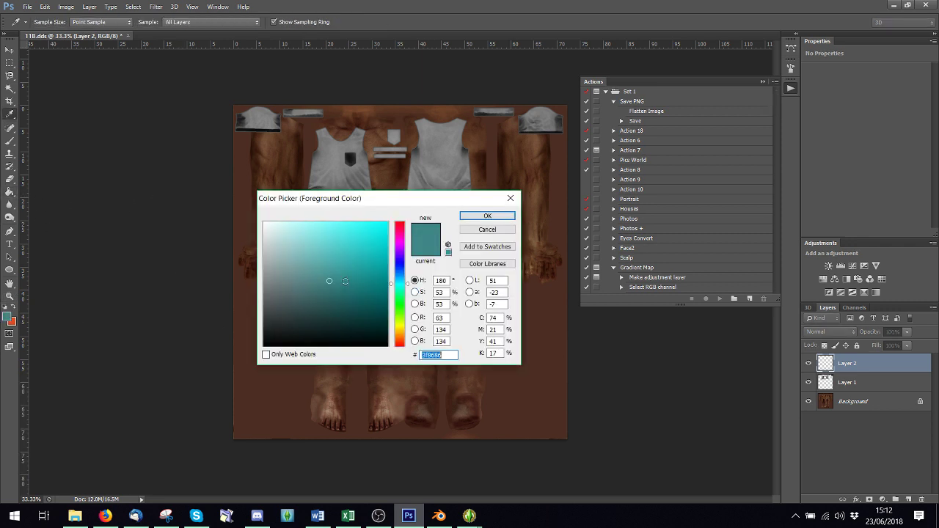
pyautogui.moveTo(400, 309); pyautogui.dragTo(400, 345)
pyautogui.moveTo(323, 310)
pyautogui.mouseDown()
pyautogui.moveTo(345, 294)
pyautogui.moveTo(346, 279)
pyautogui.mouseUp()
pyautogui.moveTo(397, 342); pyautogui.dragTo(398, 231)
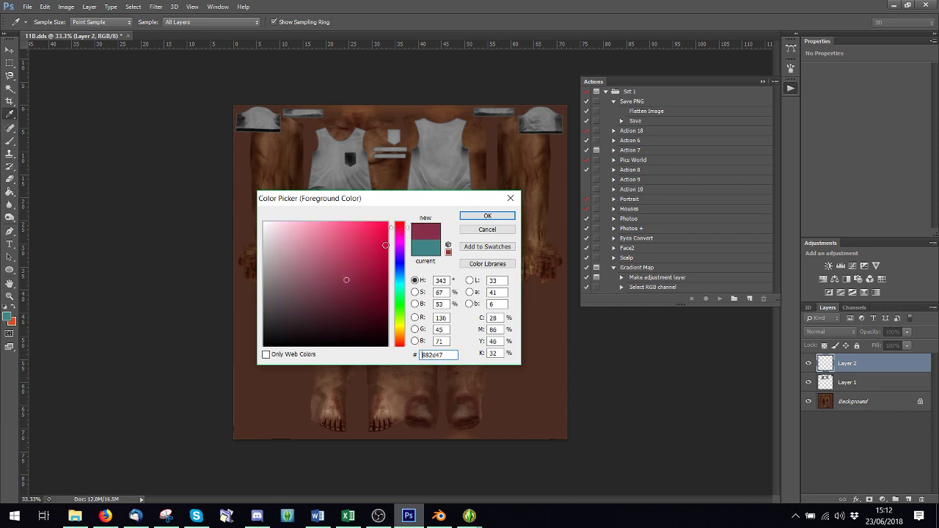
pyautogui.moveTo(354, 306); pyautogui.dragTo(349, 295)
pyautogui.moveTo(391, 233); pyautogui.dragTo(391, 224)
pyautogui.moveTo(361, 292)
pyautogui.mouseDown()
pyautogui.moveTo(337, 281)
pyautogui.moveTo(326, 286)
pyautogui.mouseUp()
pyautogui.click(488, 216)
pyautogui.press('g')
pyautogui.click(320, 250)
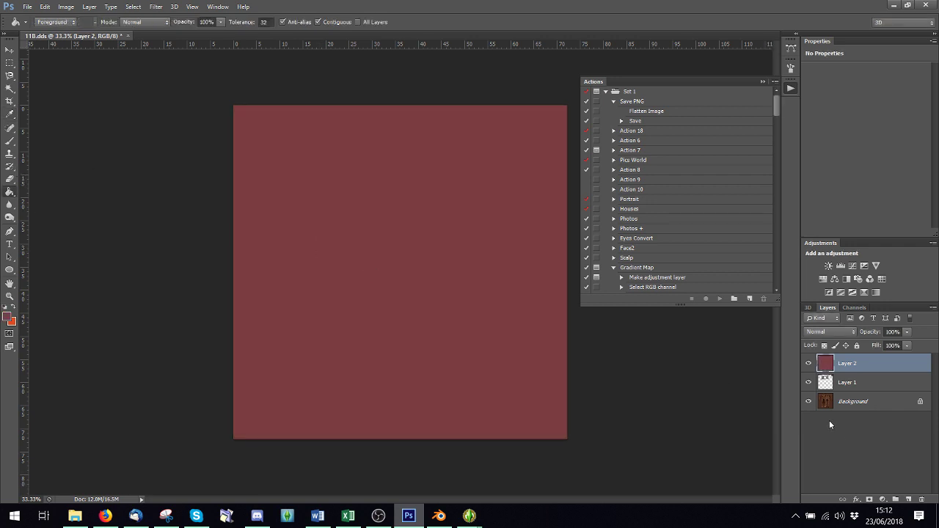
# - Move the red layer below the shirt layer and set the shirt layer to Soft Light
pyautogui.moveTo(849, 365); pyautogui.dragTo(844, 388)
pyautogui.click(844, 364)
pyautogui.click(831, 332)
pyautogui.click(828, 175)
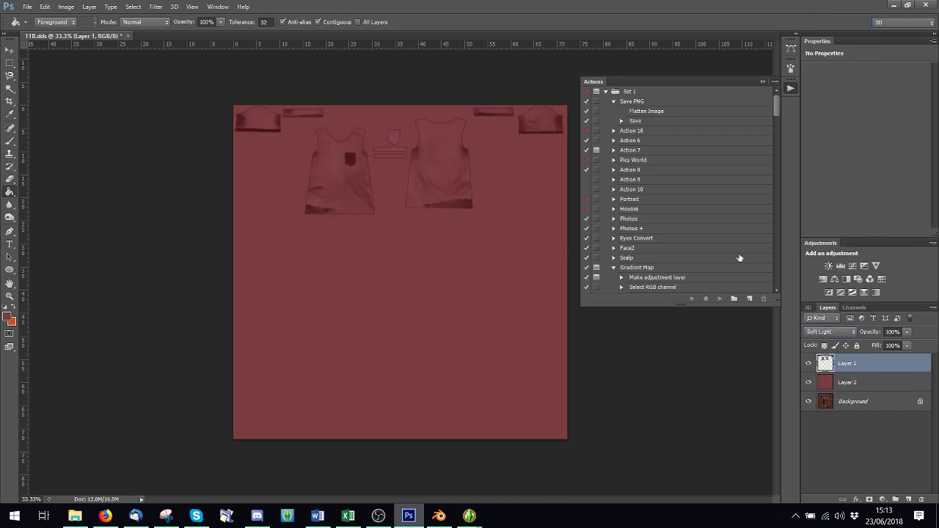
# - Delete the red fill outside the shirt pieces using a similar-colour selection
pyautogui.click(9, 86)
pyautogui.click(405, 342)
pyautogui.click(848, 383)
pyautogui.press('Delete')
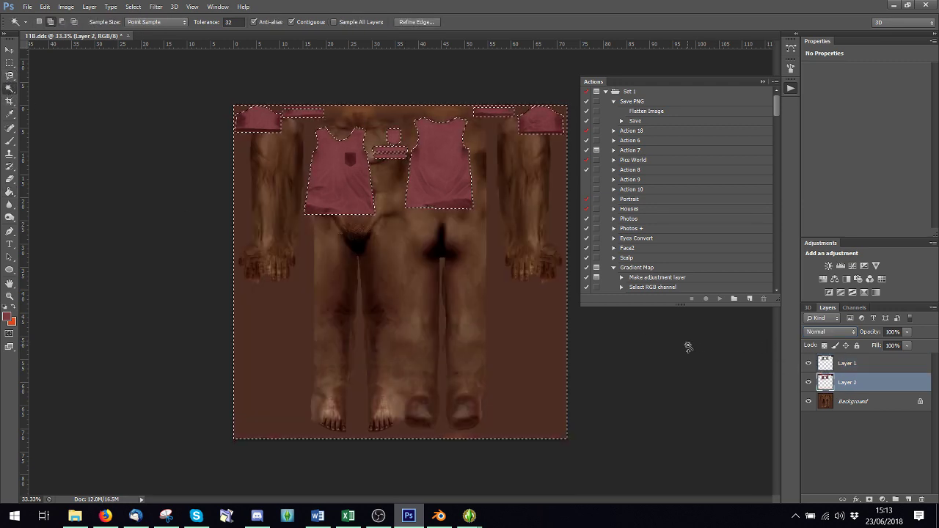
pyautogui.hotkey('ctrl', 'd')
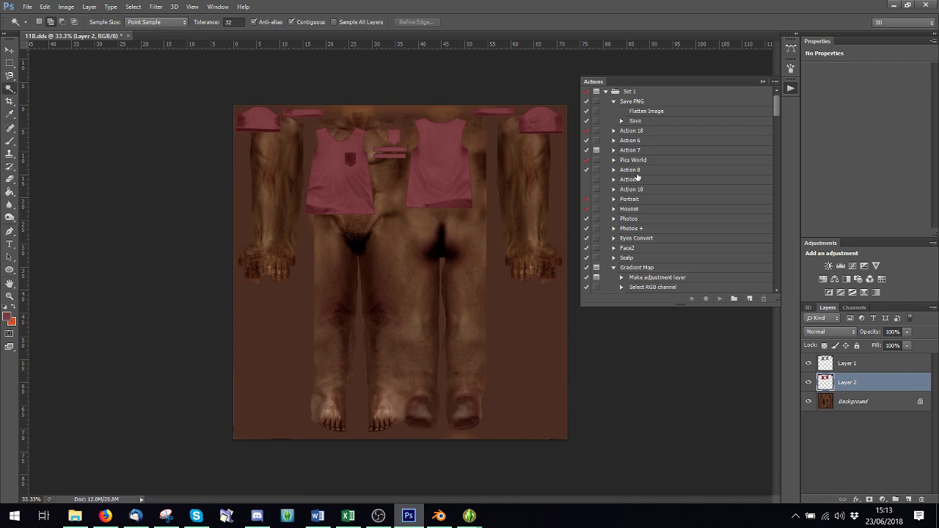
# - Save the texture as PNG file 11B in New folder (2)
pyautogui.click(45, 7)
pyautogui.moveTo(27, 6)
pyautogui.click(66, 153)
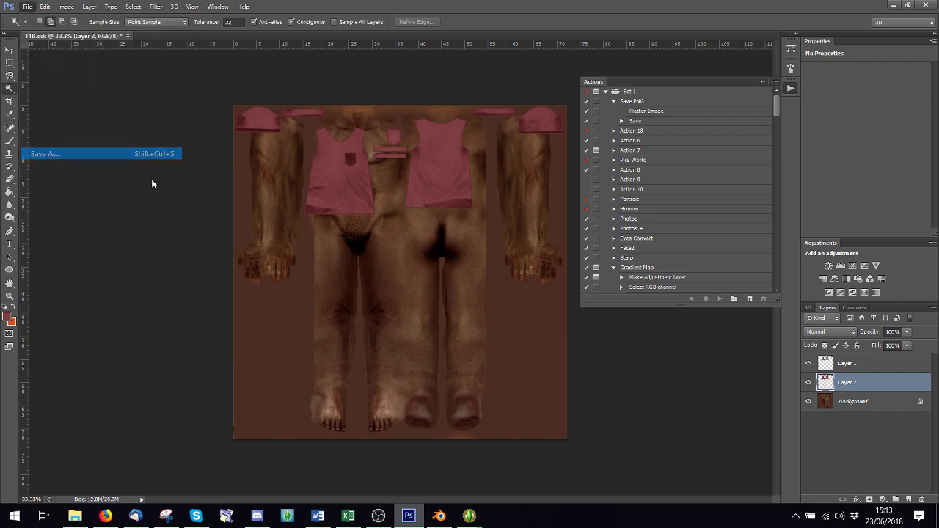
pyautogui.click(431, 321)
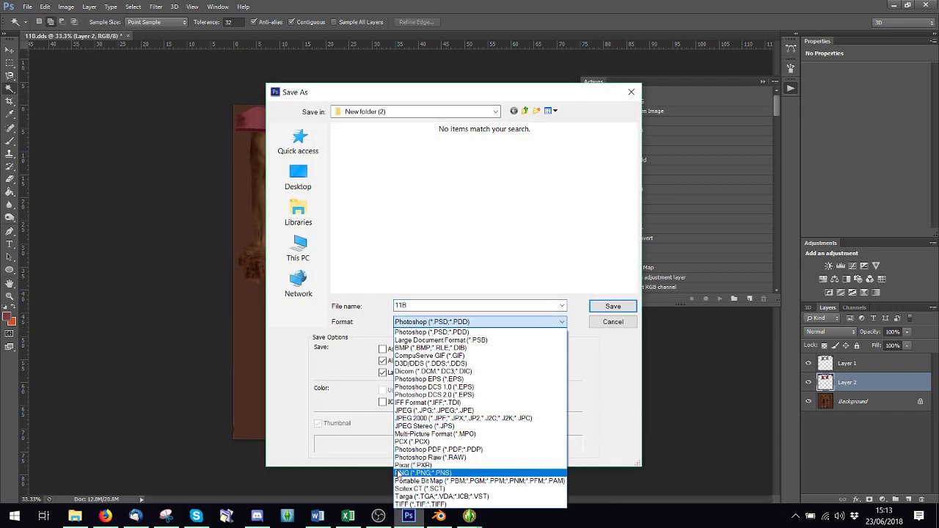
pyautogui.click(430, 472)
pyautogui.click(613, 306)
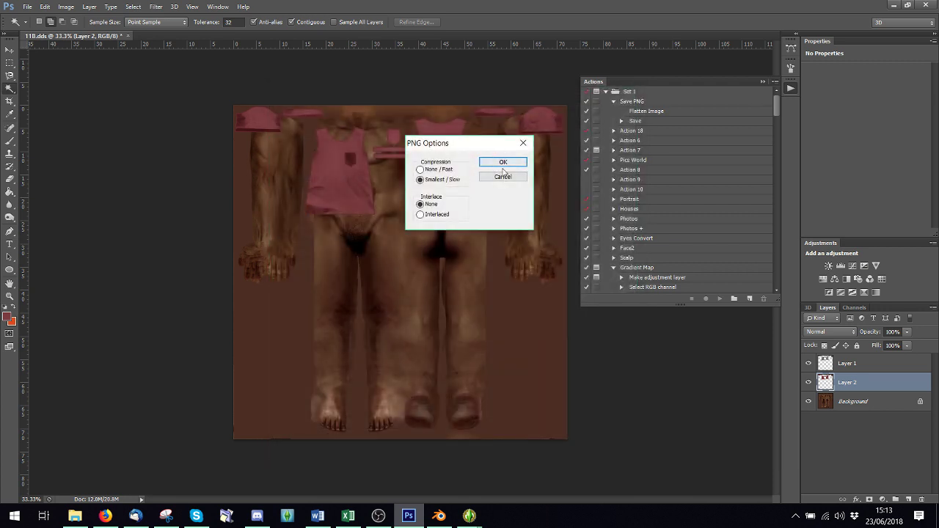
pyautogui.click(501, 163)
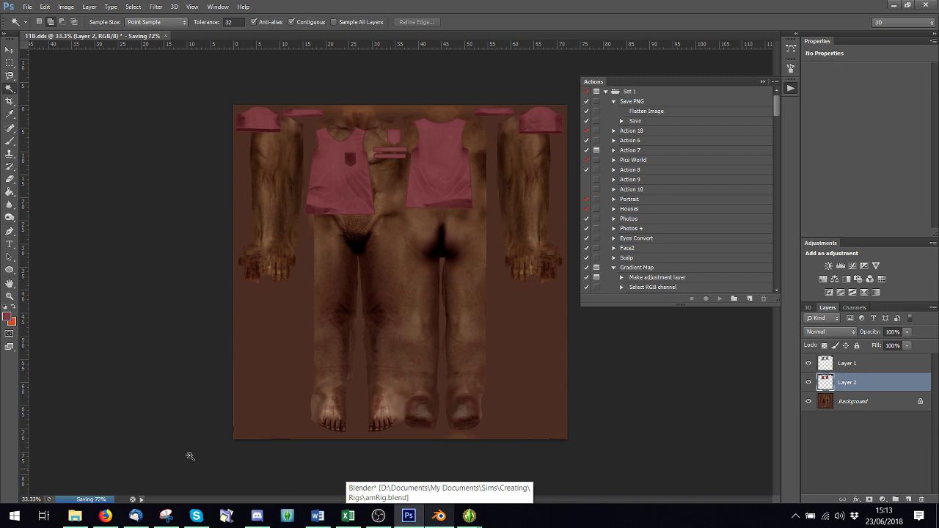
# - In Blender, hide the shirt mesh to reveal the white waistband
pyautogui.click(439, 516)
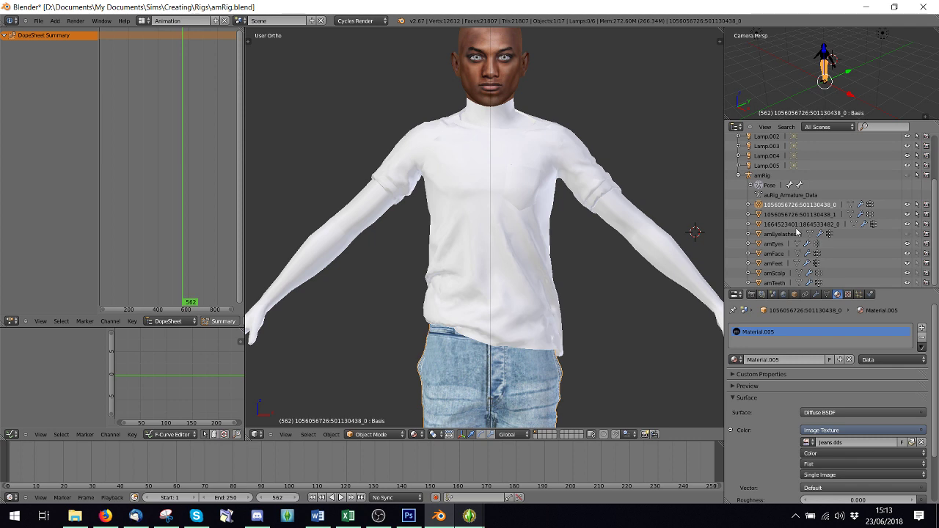
pyautogui.click(908, 225)
pyautogui.click(908, 225)
pyautogui.click(908, 225)
pyautogui.click(908, 223)
pyautogui.click(908, 223)
# - Give the waistband a new material whose colour is the body image texture
pyautogui.click(822, 215)
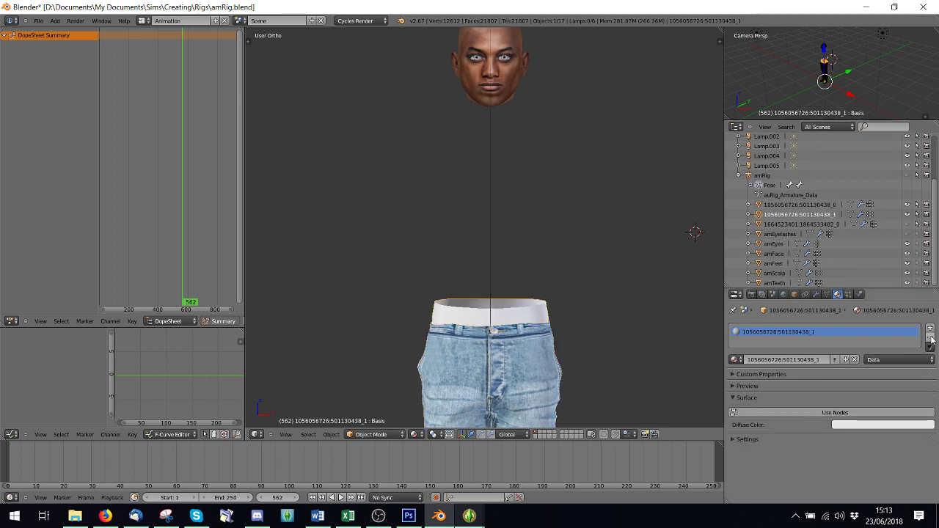
pyautogui.click(931, 329)
pyautogui.click(829, 359)
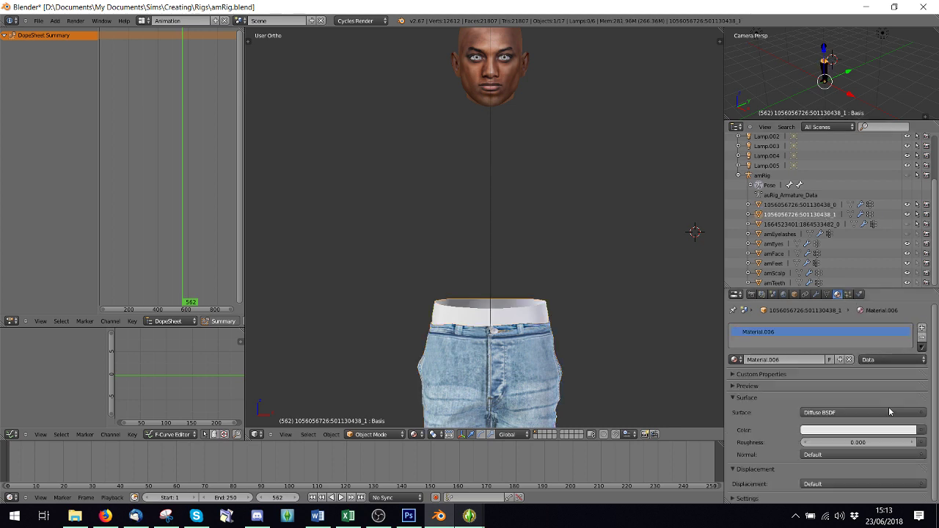
pyautogui.click(922, 433)
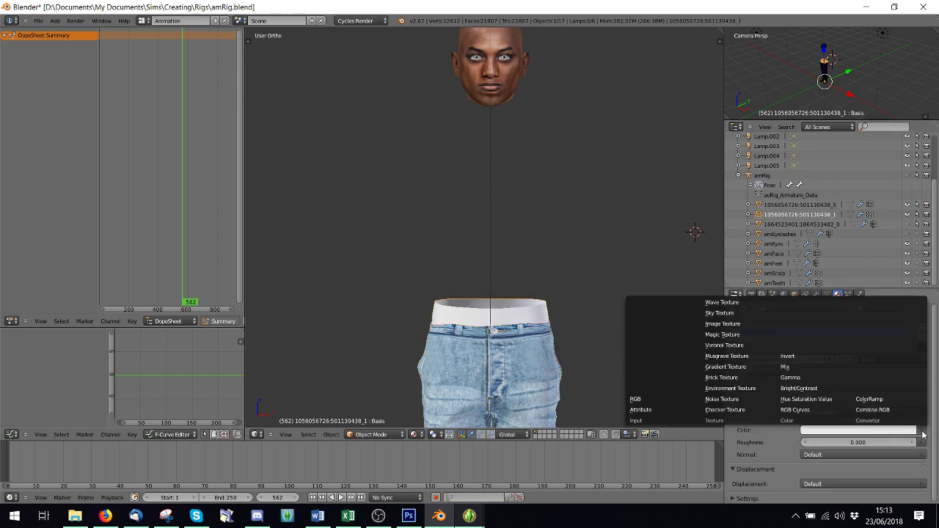
pyautogui.click(727, 324)
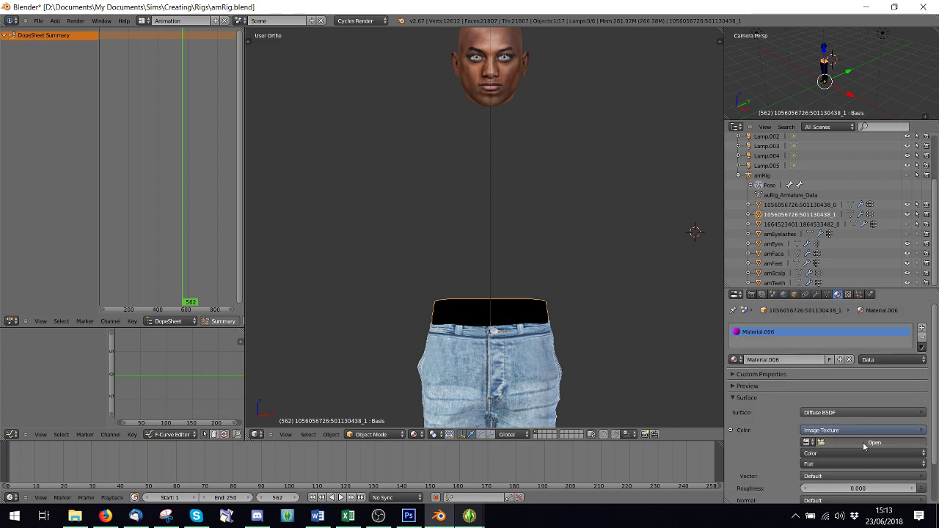
pyautogui.click(870, 443)
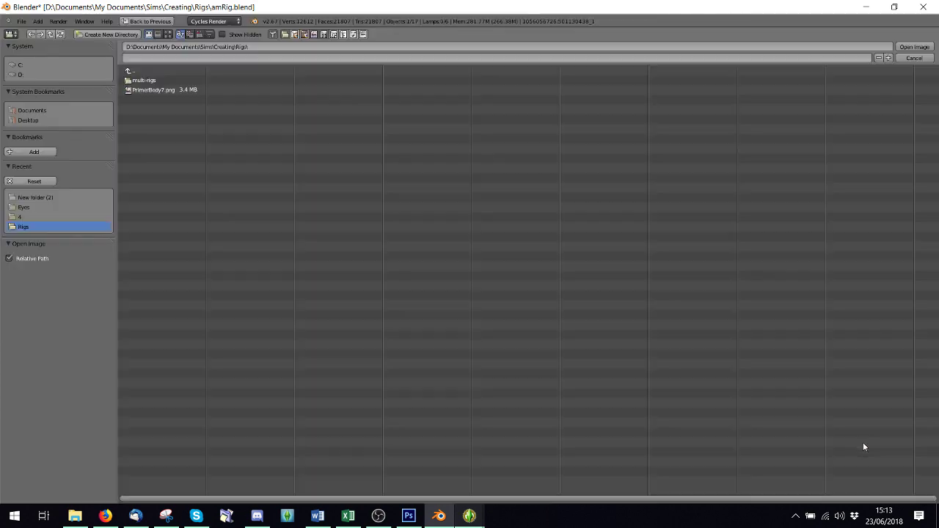
pyautogui.click(29, 198)
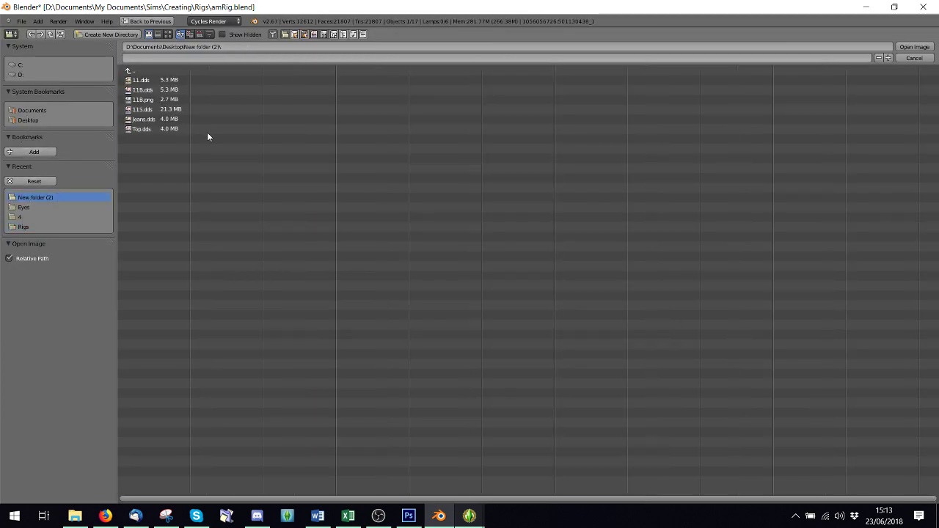
pyautogui.doubleClick(154, 89)
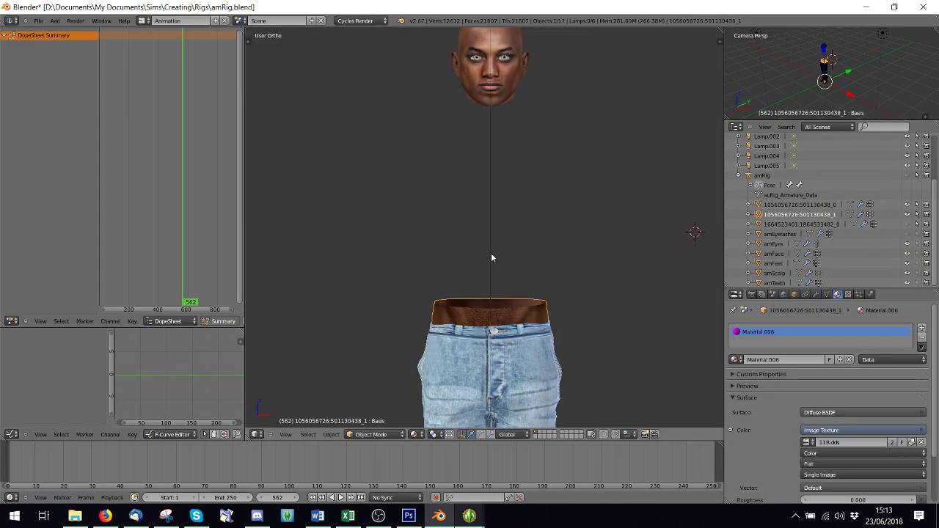
# - Show the shirt and give it a new material using the red 11B.png image texture
pyautogui.click(908, 226)
pyautogui.click(828, 225)
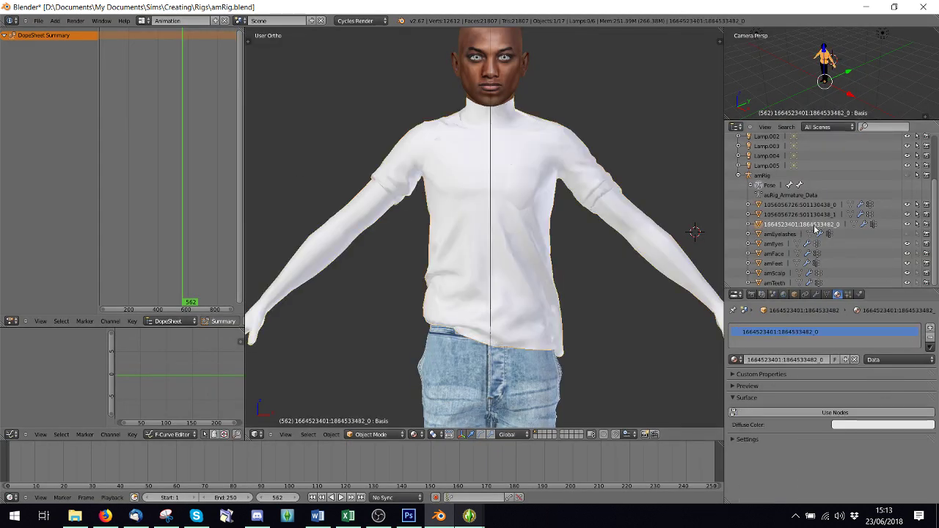
pyautogui.click(931, 330)
pyautogui.click(805, 360)
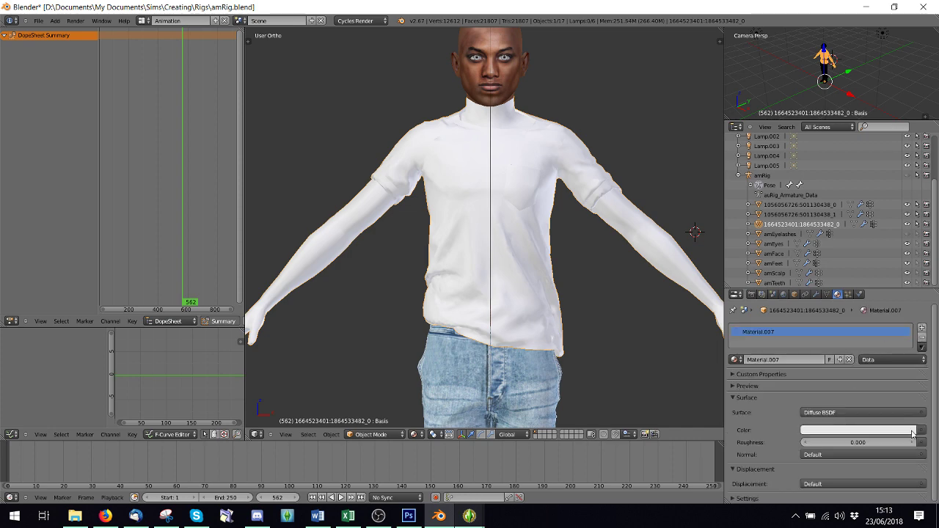
pyautogui.click(925, 431)
pyautogui.click(723, 324)
pyautogui.click(899, 444)
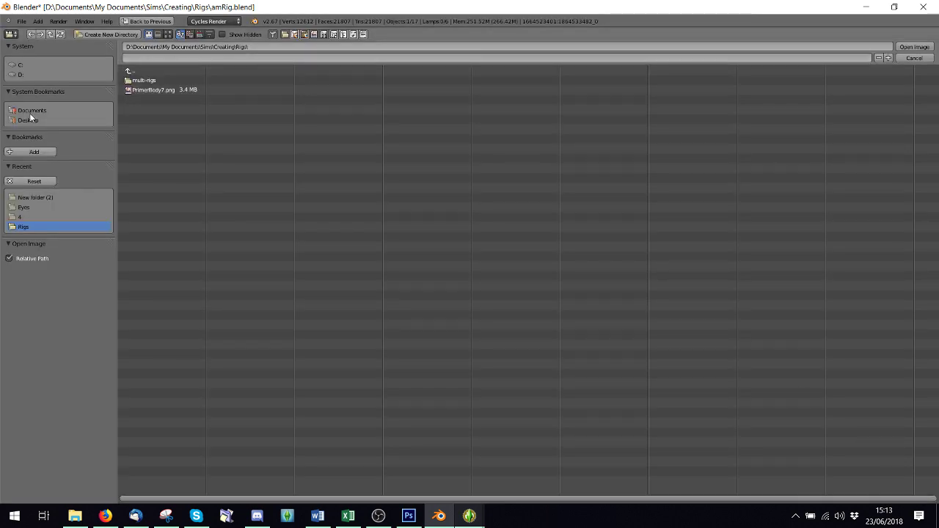
pyautogui.click(41, 198)
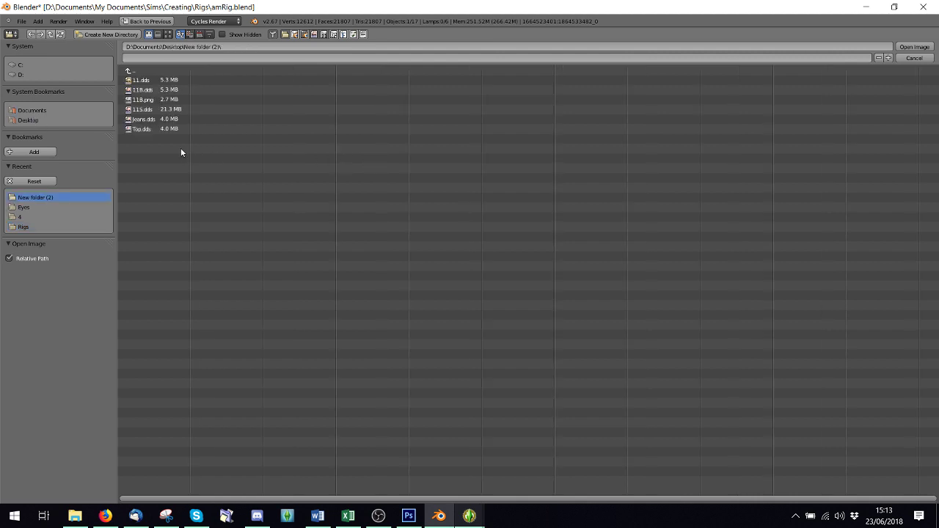
pyautogui.doubleClick(147, 99)
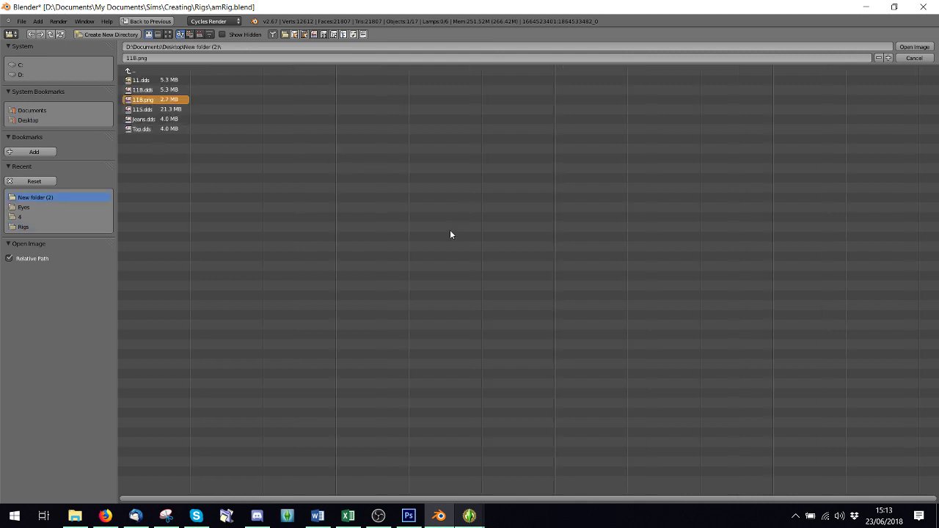
pyautogui.scroll(-3, 361, 251)
pyautogui.scroll(3, 360, 251)
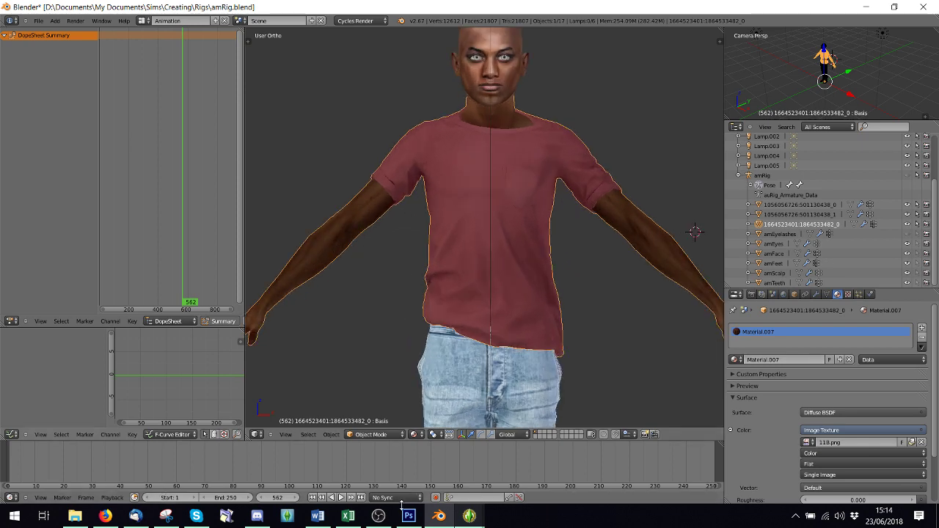
pyautogui.click(403, 511)
# - Duplicate the shirt layer and make the red fill layer active
pyautogui.rightClick(842, 362)
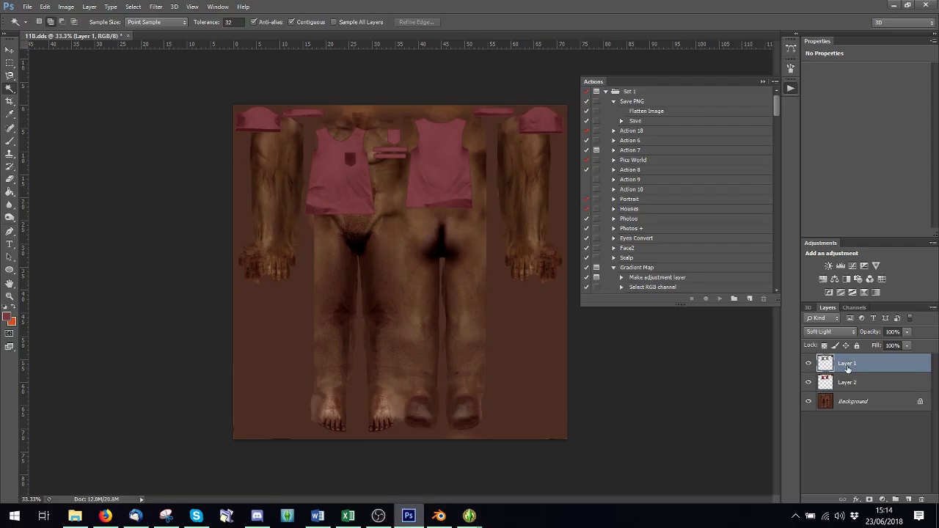
pyautogui.click(715, 126)
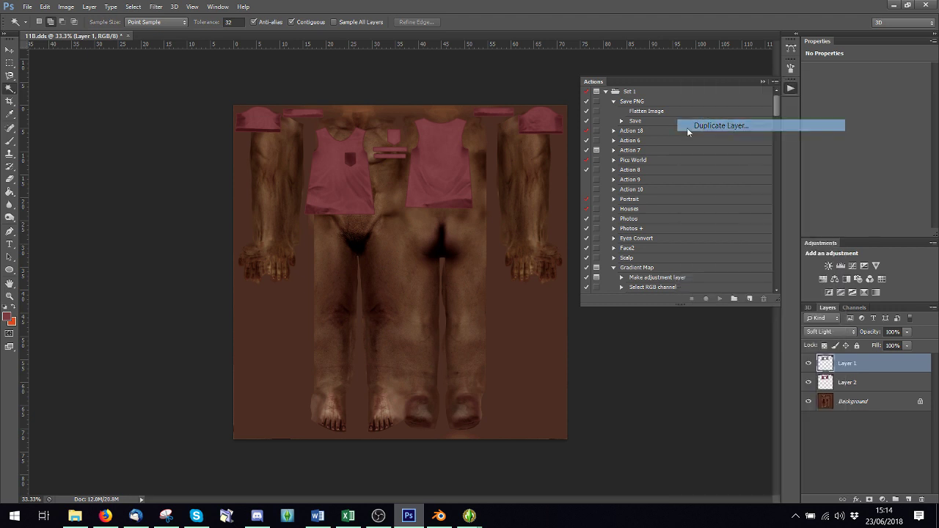
pyautogui.click(701, 220)
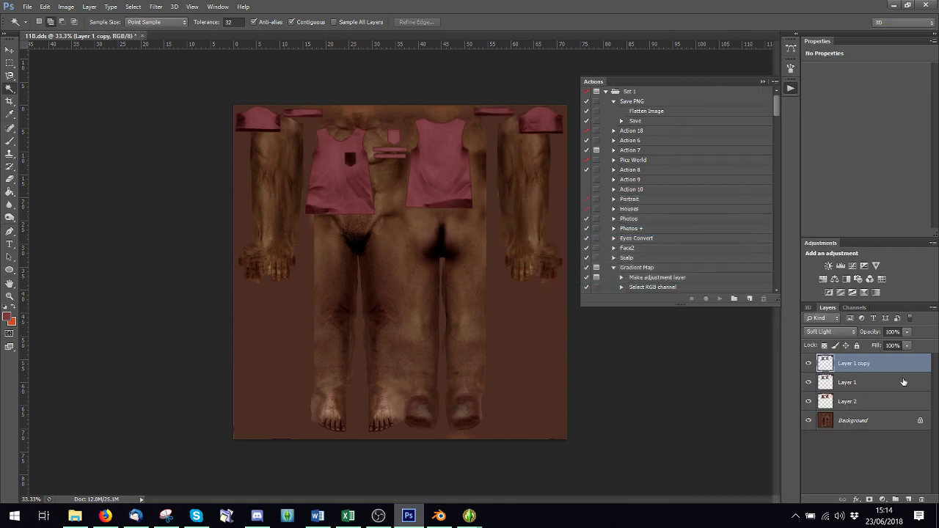
pyautogui.click(888, 403)
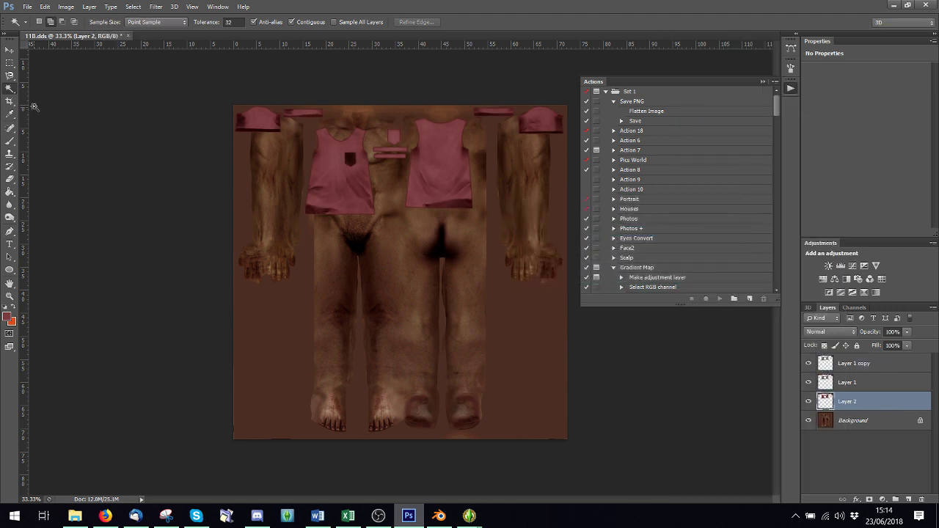
# - Select the chest emblem area and confirm the dark red foreground colour
pyautogui.click(10, 62)
pyautogui.moveTo(380, 122); pyautogui.dragTo(405, 145)
pyautogui.click(7, 319)
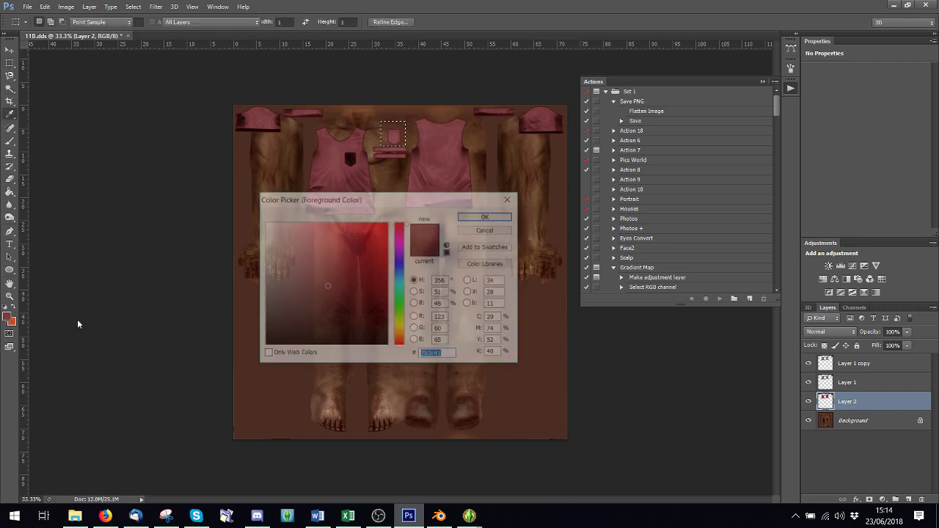
pyautogui.click(488, 215)
pyautogui.click(9, 192)
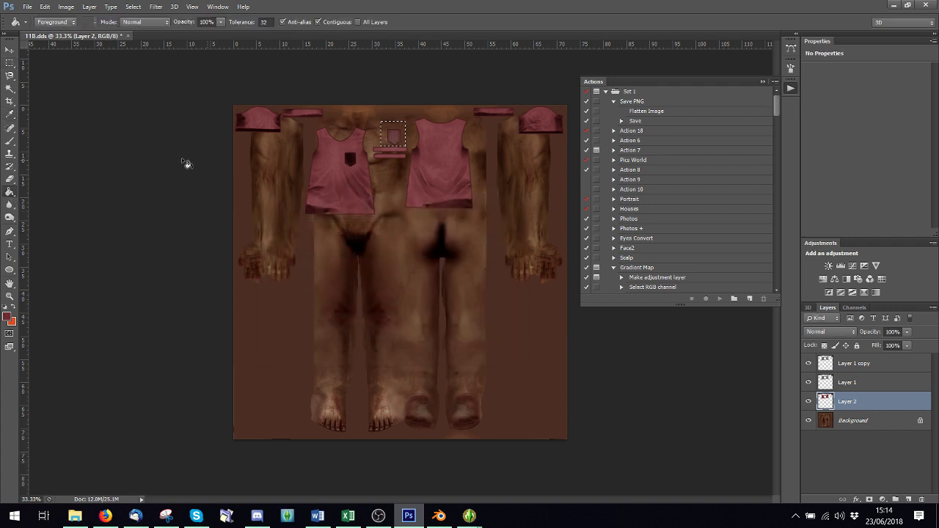
pyautogui.click(10, 63)
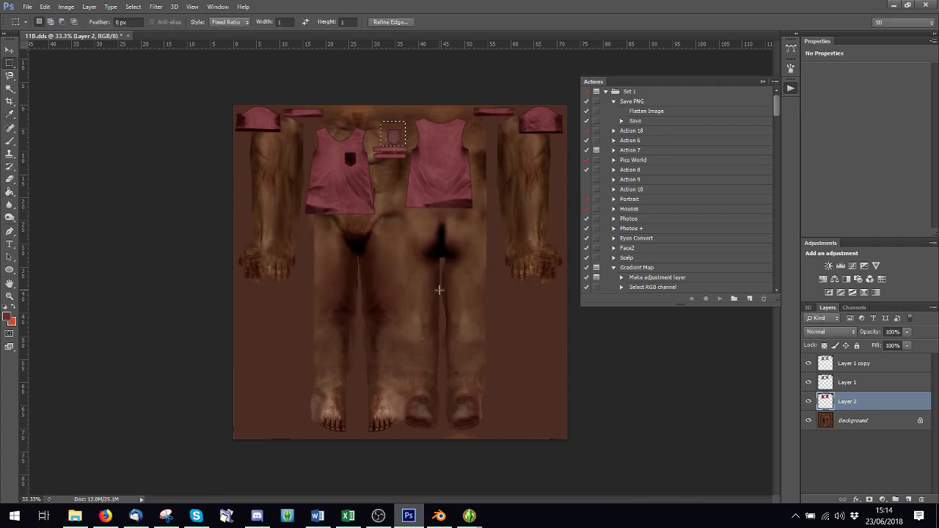
pyautogui.click(439, 290)
# - Marquee the chest stripe, fill it with darker red, and deselect
pyautogui.moveTo(372, 146)
pyautogui.mouseDown()
pyautogui.moveTo(386, 162)
pyautogui.moveTo(409, 160)
pyautogui.mouseUp()
pyautogui.click(229, 23)
pyautogui.click(224, 29)
pyautogui.click(349, 152)
pyautogui.press('g')
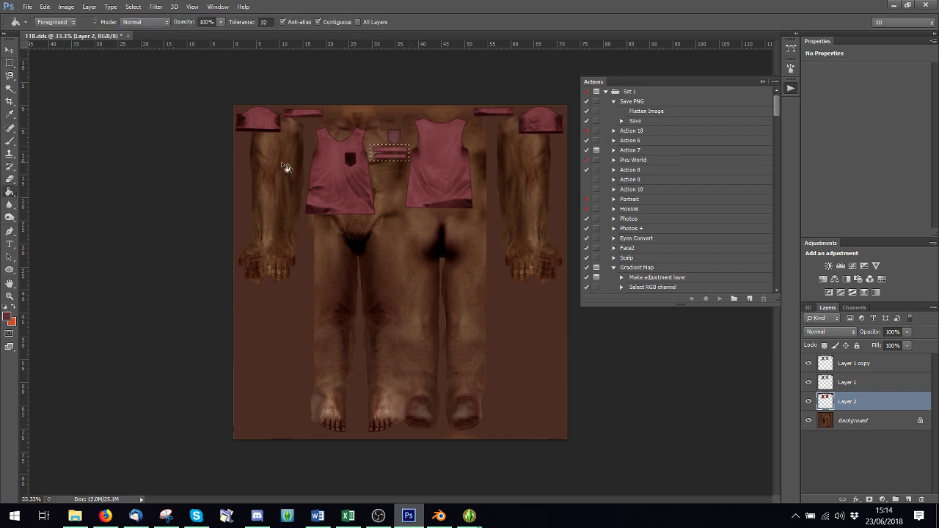
pyautogui.click(380, 156)
pyautogui.click(396, 162)
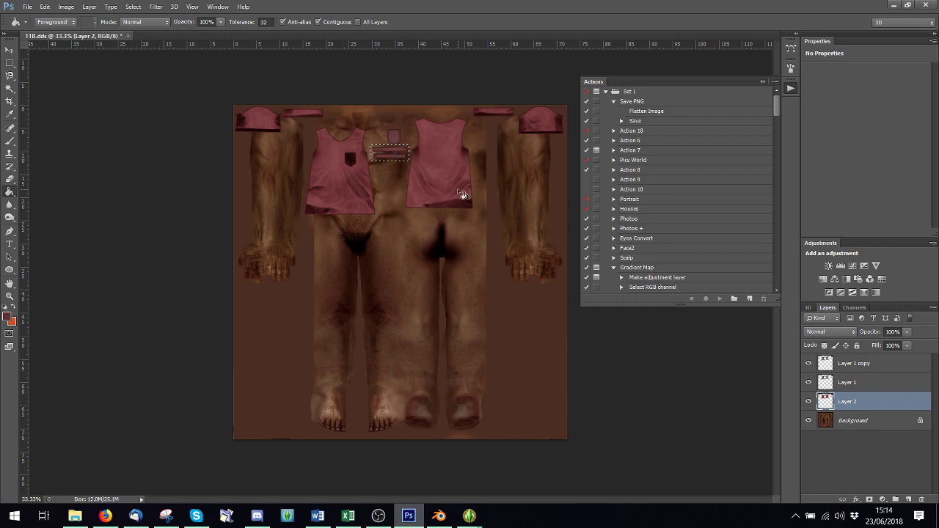
pyautogui.hotkey('ctrl', 'd')
# - Save the texture as a PNG, replacing the existing file
pyautogui.click(26, 7)
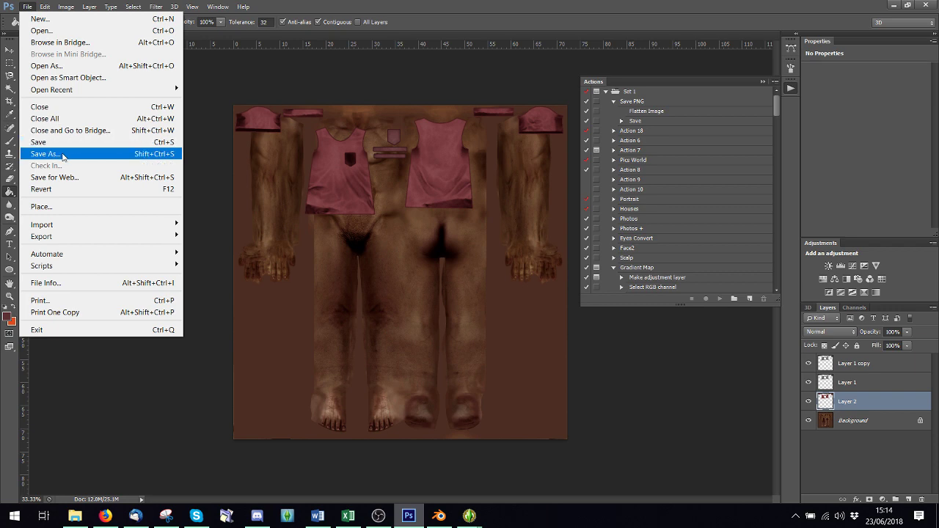
pyautogui.click(63, 155)
pyautogui.click(396, 321)
pyautogui.click(422, 471)
pyautogui.click(607, 302)
pyautogui.click(436, 196)
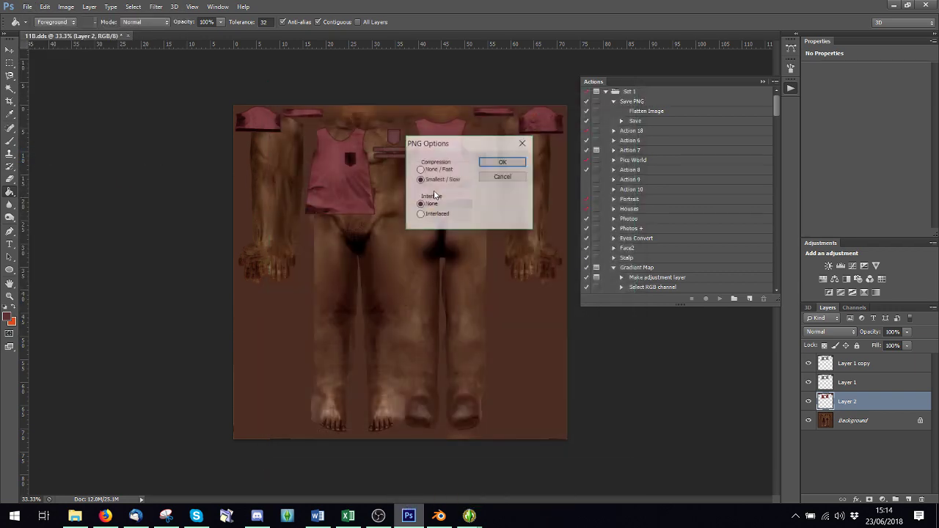
pyautogui.click(492, 161)
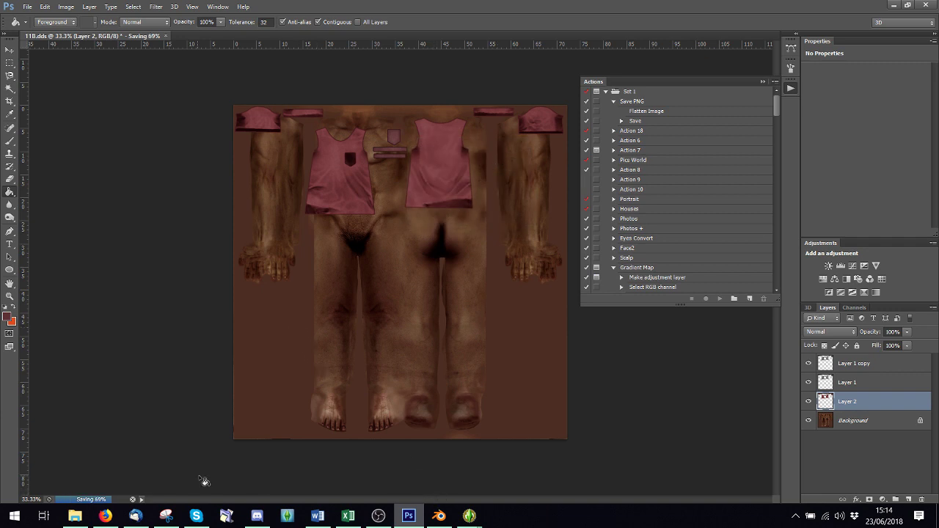
# - Replace the shirt's image texture with 118.png from Desktop\New folder (2)
pyautogui.hotkey('alt', 'Tab')
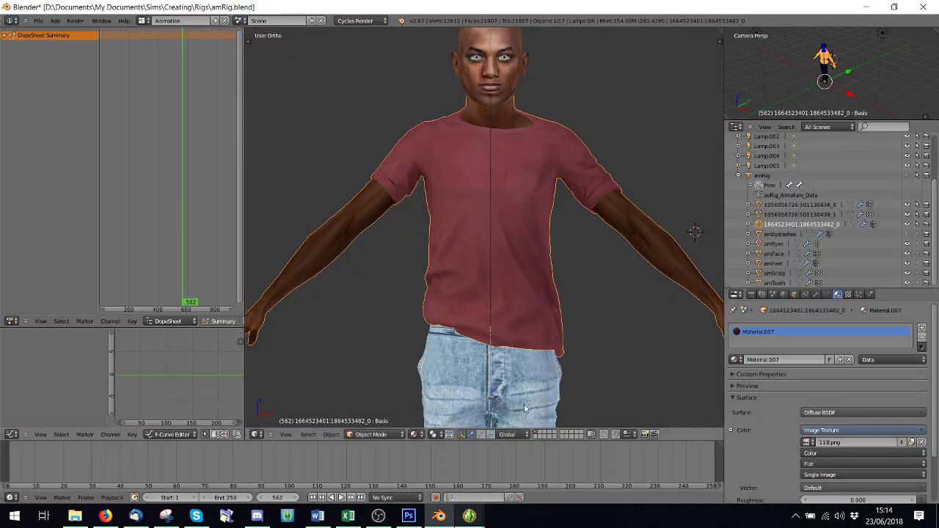
pyautogui.click(922, 442)
pyautogui.click(910, 442)
pyautogui.click(34, 121)
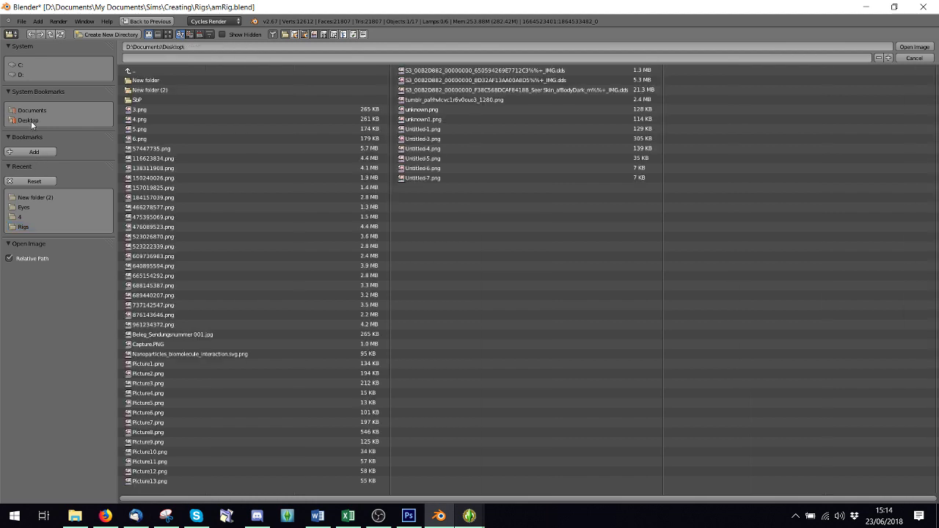
pyautogui.click(218, 93)
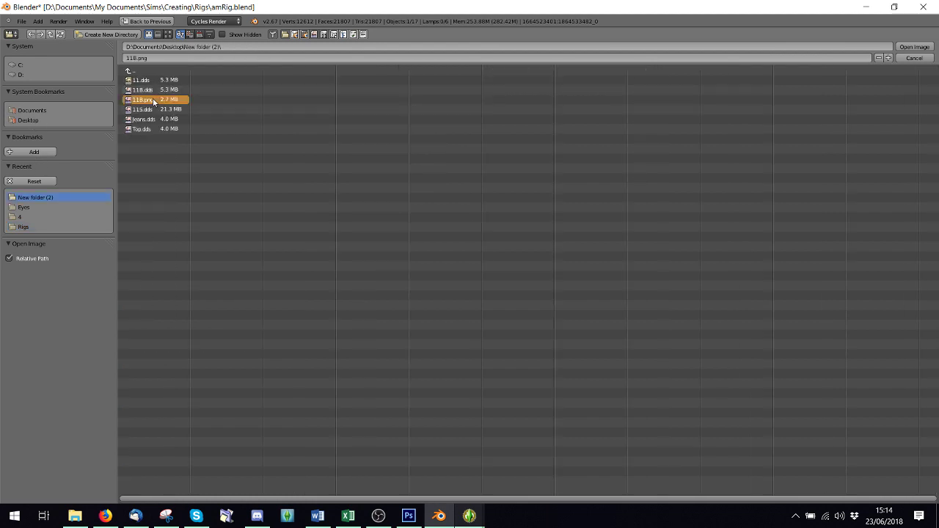
pyautogui.doubleClick(154, 100)
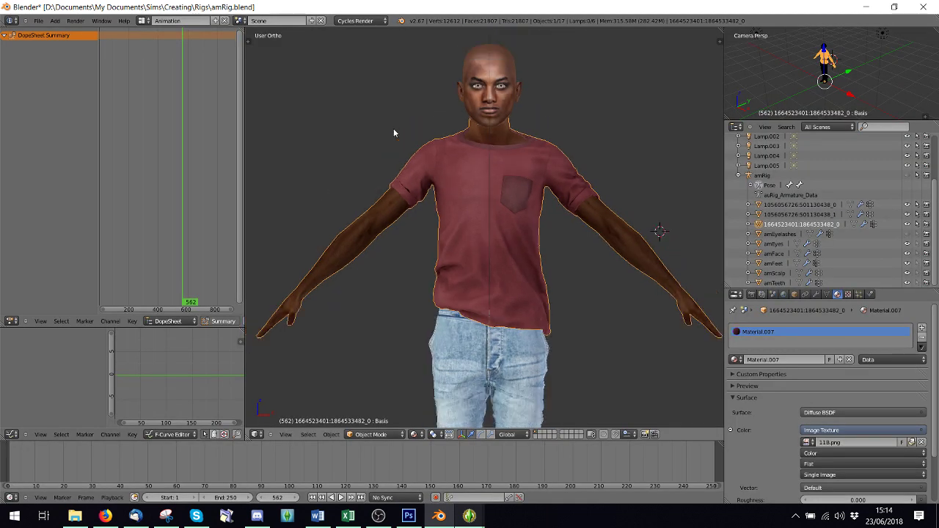
pyautogui.scroll(-6, 393, 133)
pyautogui.scroll(4, 390, 129)
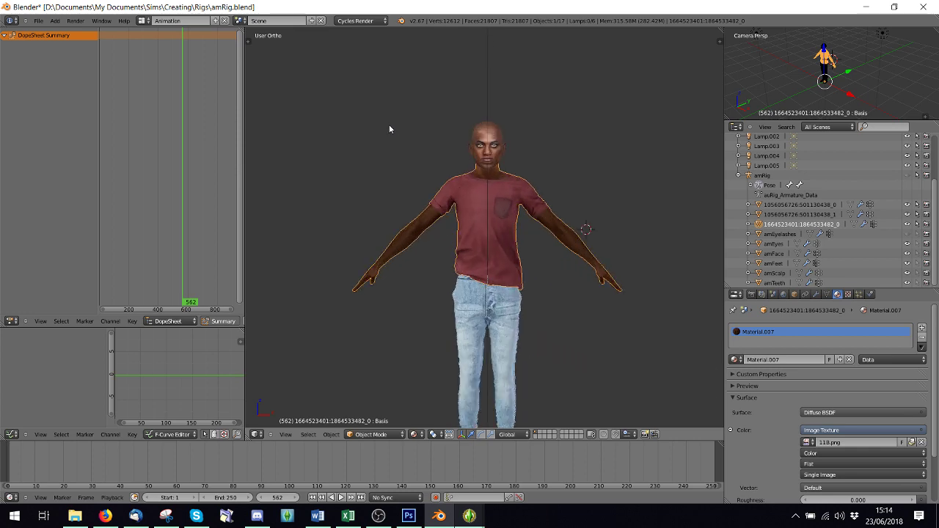
# - Save the scene as amRigEDIT.blend in the Rigs folder
pyautogui.click(38, 21)
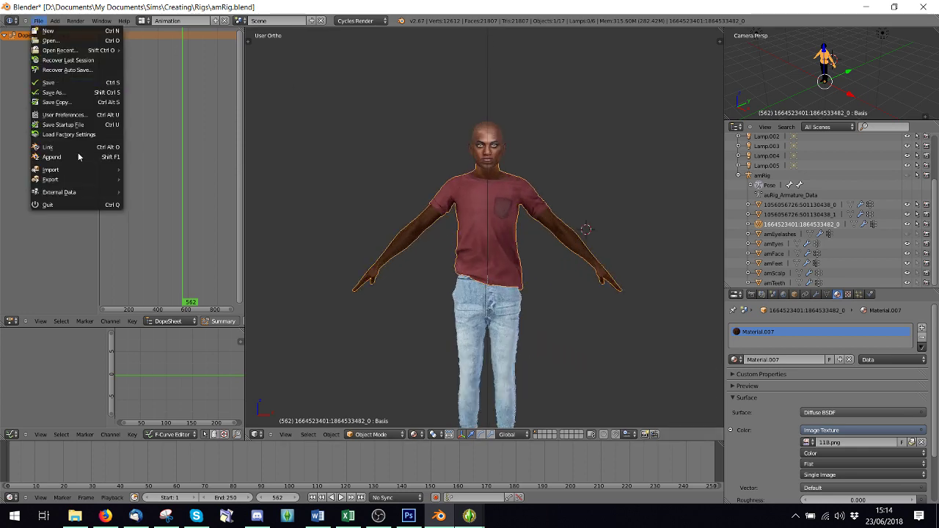
pyautogui.click(68, 92)
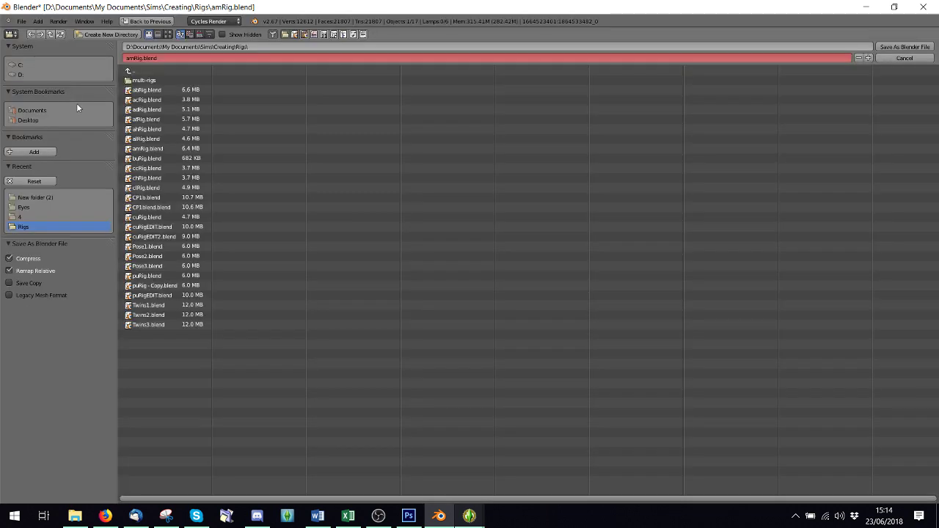
pyautogui.click(143, 59)
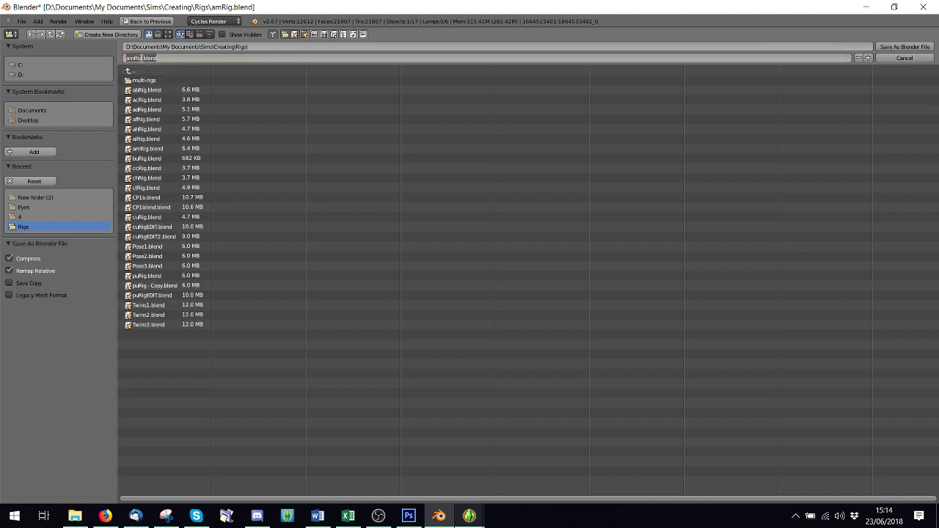
pyautogui.click(167, 99)
pyautogui.click(919, 47)
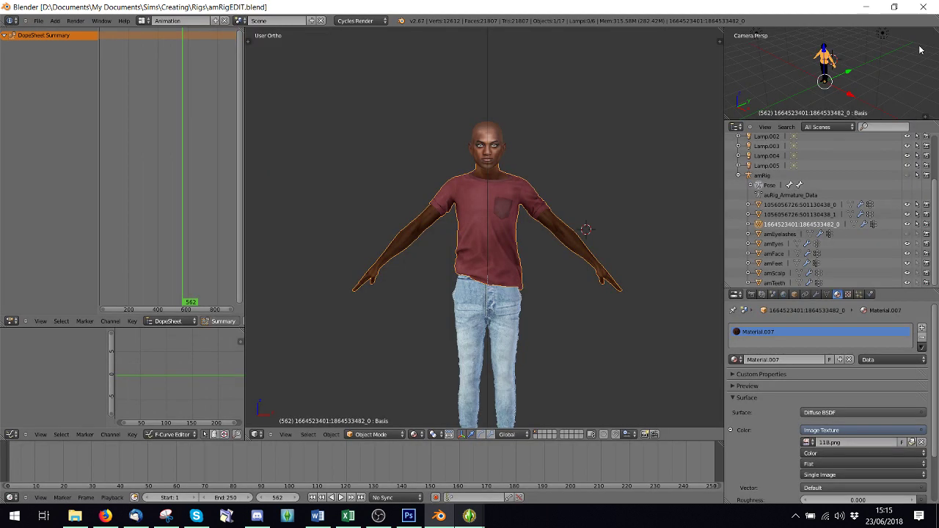
pyautogui.scroll(2, 459, 282)
pyautogui.moveTo(459, 283); pyautogui.dragTo(514, 297, button='middle')
pyautogui.scroll(-3, 833, 359)
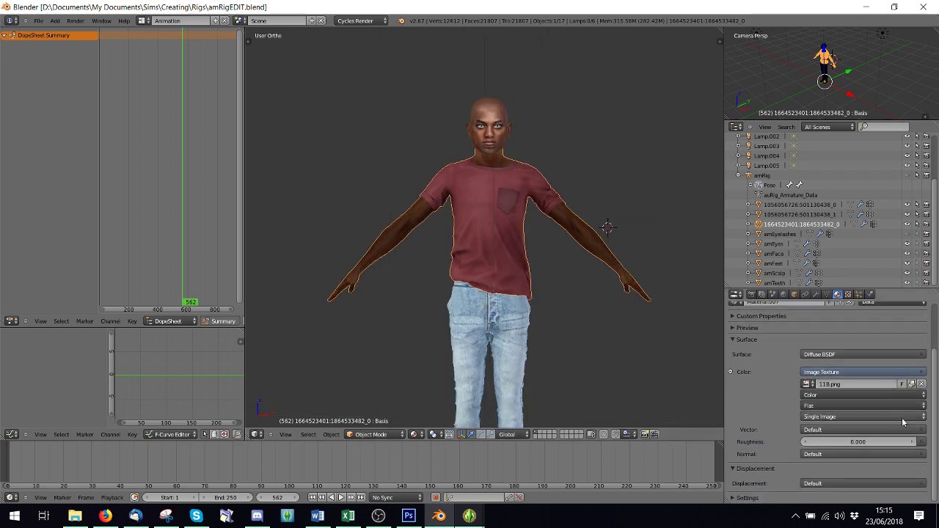
pyautogui.scroll(3, 822, 341)
# - Show the rig's bones and switch to a side view centred on the arm
pyautogui.click(774, 295)
pyautogui.scroll(-8, 842, 413)
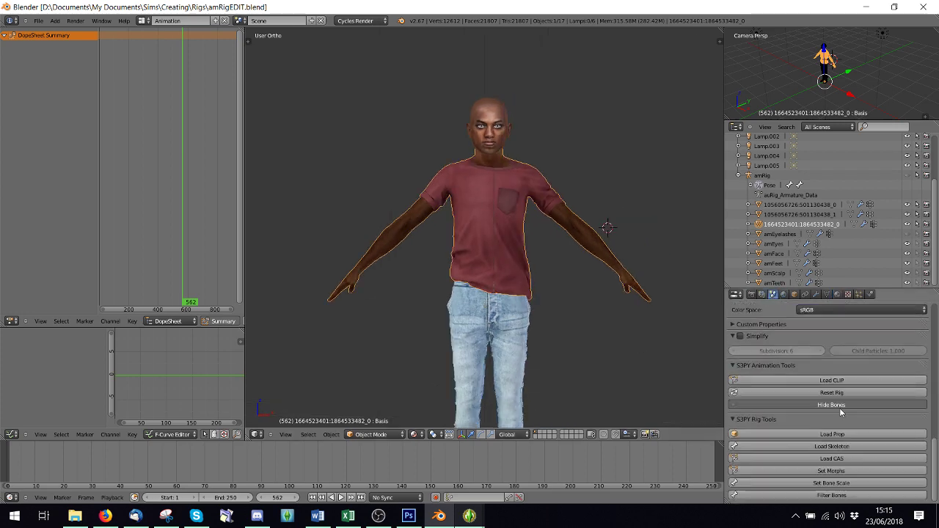
pyautogui.click(837, 404)
pyautogui.scroll(2, 549, 182)
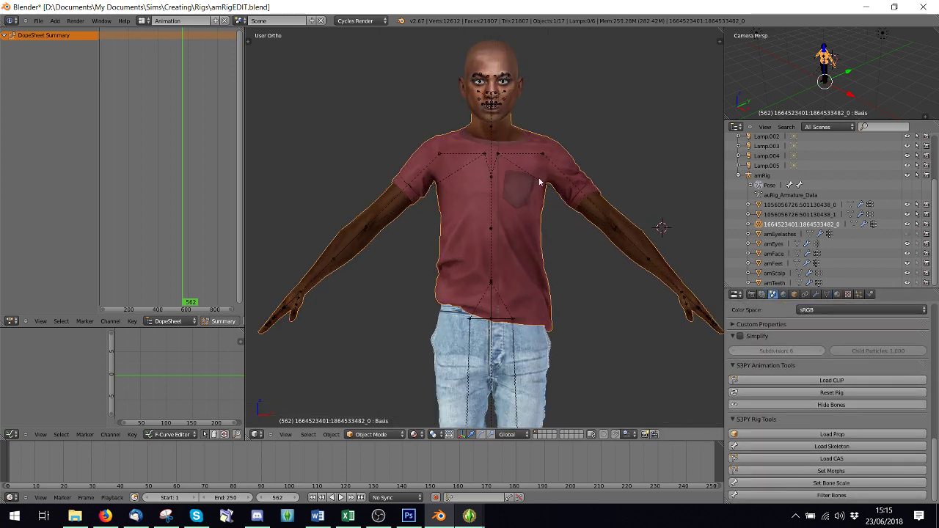
pyautogui.press('KP_3')
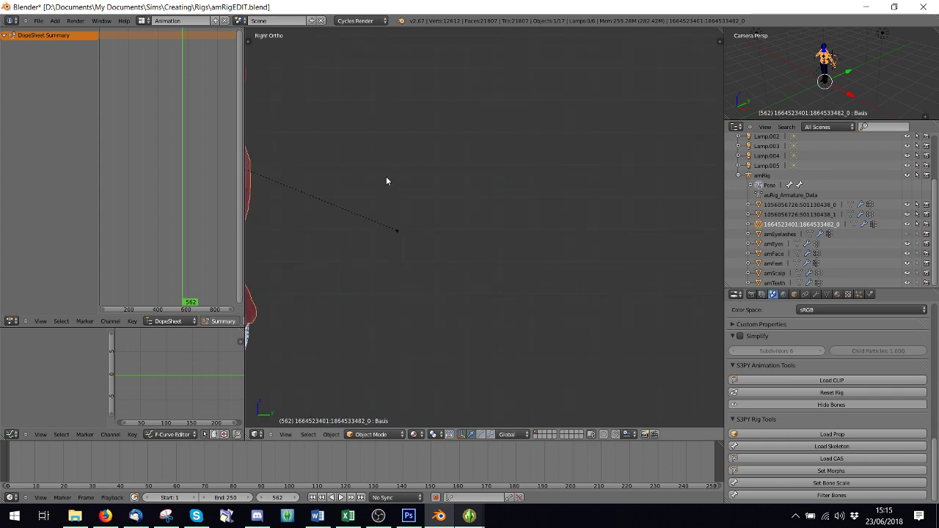
pyautogui.keyDown('shift'); pyautogui.moveTo(377, 240); pyautogui.dragTo(546, 223, button='middle'); pyautogui.keyUp('shift')
pyautogui.scroll(5, 509, 220)
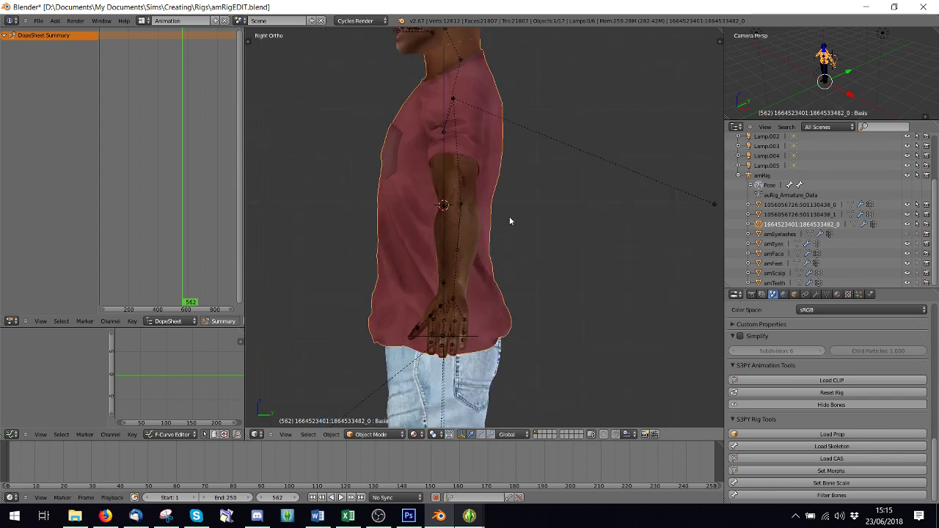
# - In pose mode, rotate the right upper arm bone up to horizontal
pyautogui.rightClick(454, 101)
pyautogui.hotkey('ctrl', 'Tab')
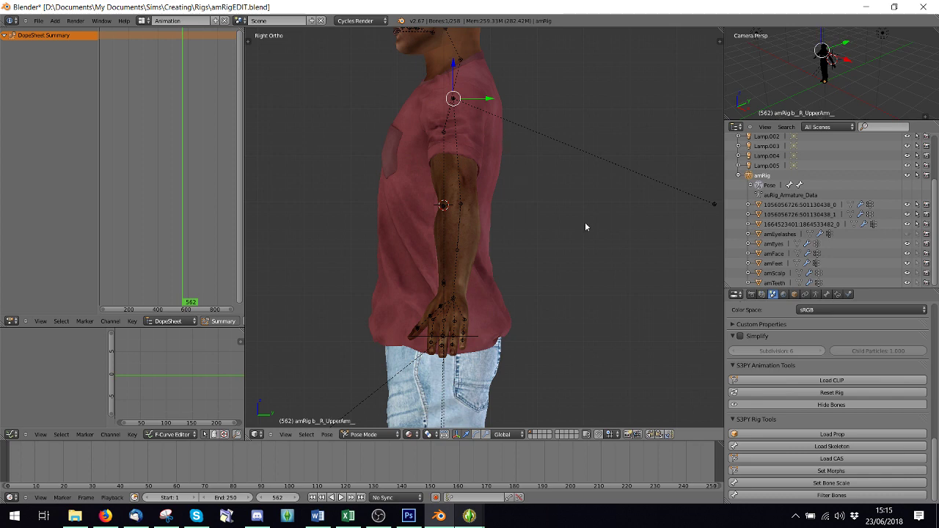
pyautogui.press('r')
pyautogui.click(404, 157)
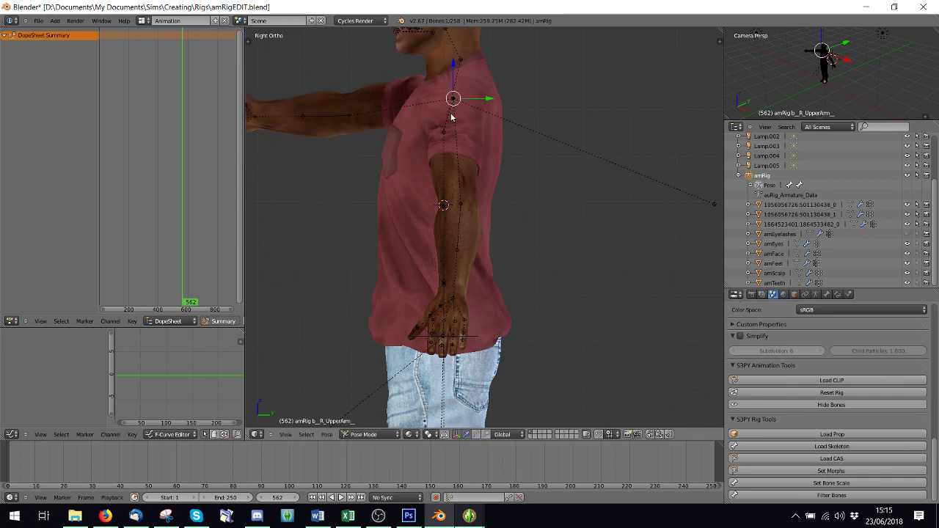
# - Rotate the left upper arm bone to a new angle from a near-front view
pyautogui.moveTo(489, 190); pyautogui.dragTo(527, 237, button='middle')
pyautogui.rightClick(476, 113)
pyautogui.press('r')
pyautogui.press('r')
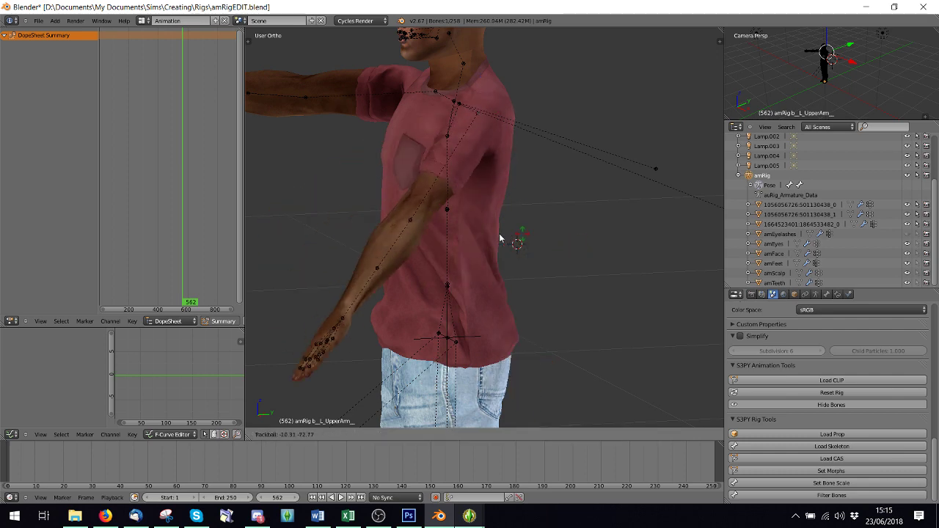
pyautogui.rightClick(579, 264)
pyautogui.moveTo(581, 268); pyautogui.dragTo(591, 295, button='middle')
pyautogui.scroll(-5, 591, 295)
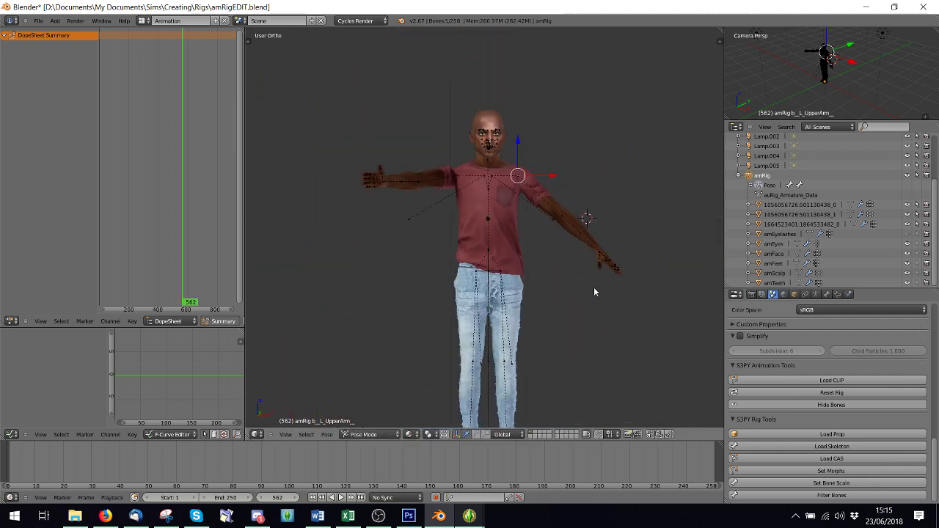
pyautogui.press('r')
pyautogui.click(636, 321)
pyautogui.scroll(2, 488, 213)
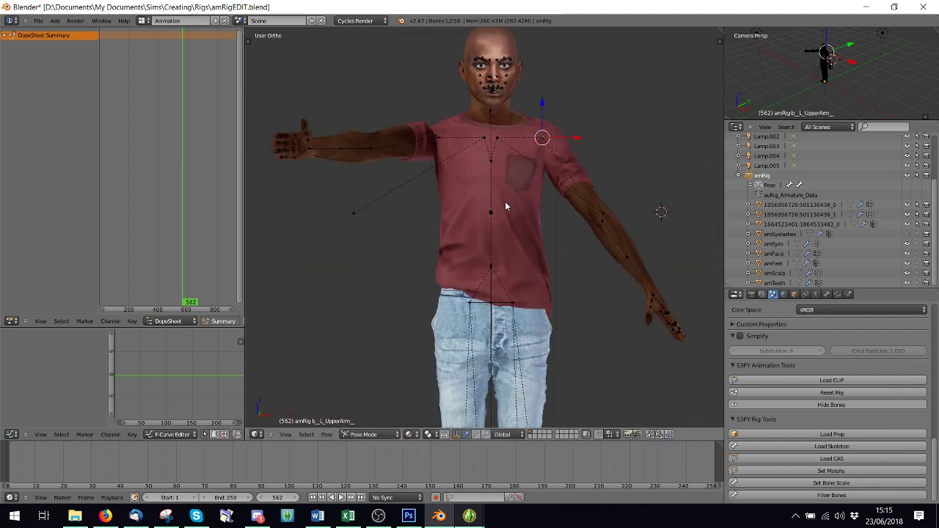
pyautogui.scroll(-5, 495, 221)
pyautogui.scroll(4, 483, 277)
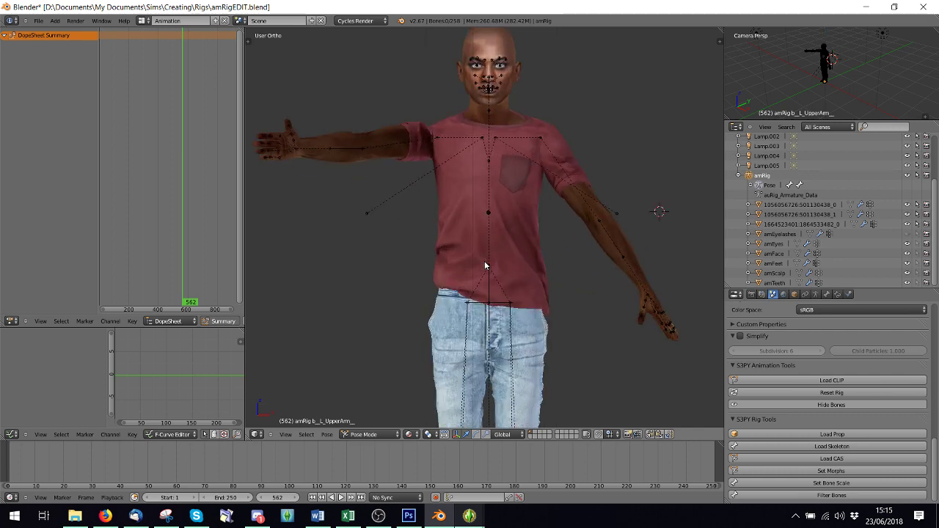
pyautogui.scroll(-3, 446, 325)
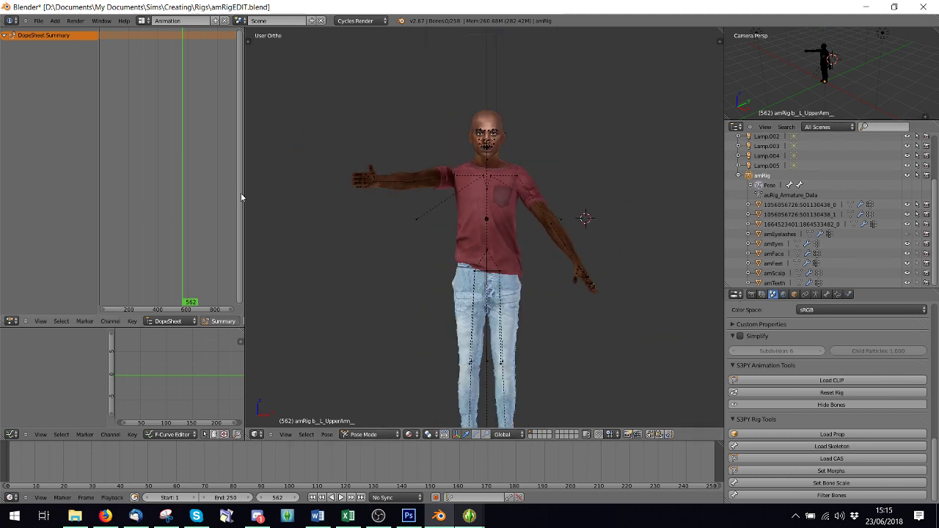
# - Widen and heighten the 3D view and zoom out to frame the whole figure
pyautogui.moveTo(243, 193); pyautogui.dragTo(95, 193)
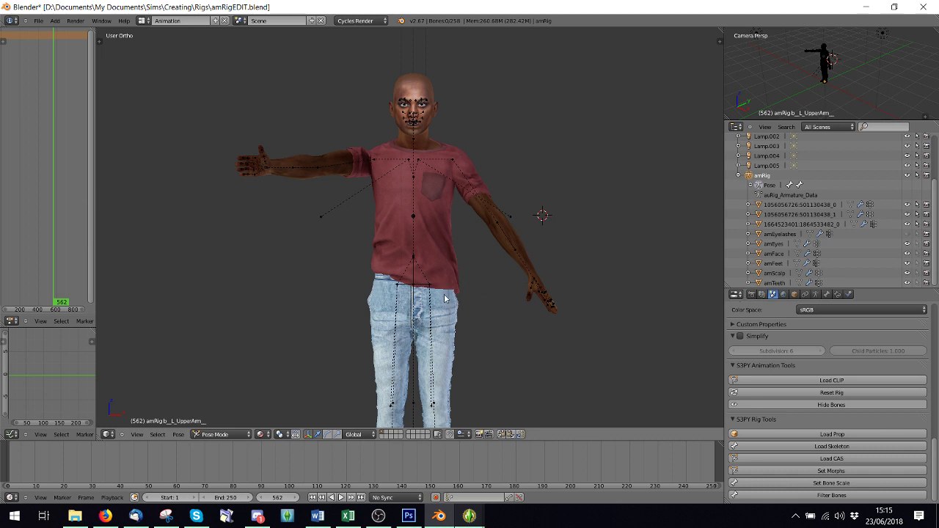
pyautogui.scroll(1, 445, 299)
pyautogui.scroll(1, 445, 298)
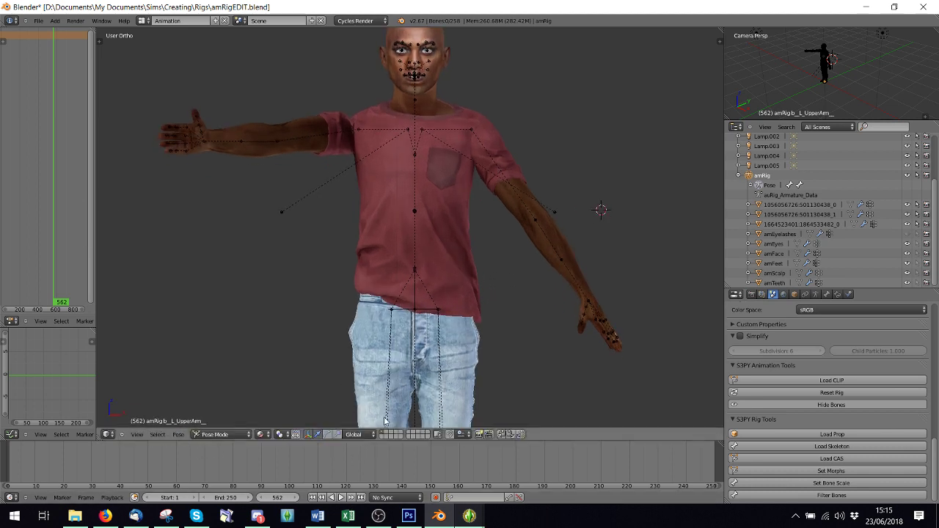
pyautogui.moveTo(710, 442); pyautogui.dragTo(699, 491)
pyautogui.scroll(-3, 303, 342)
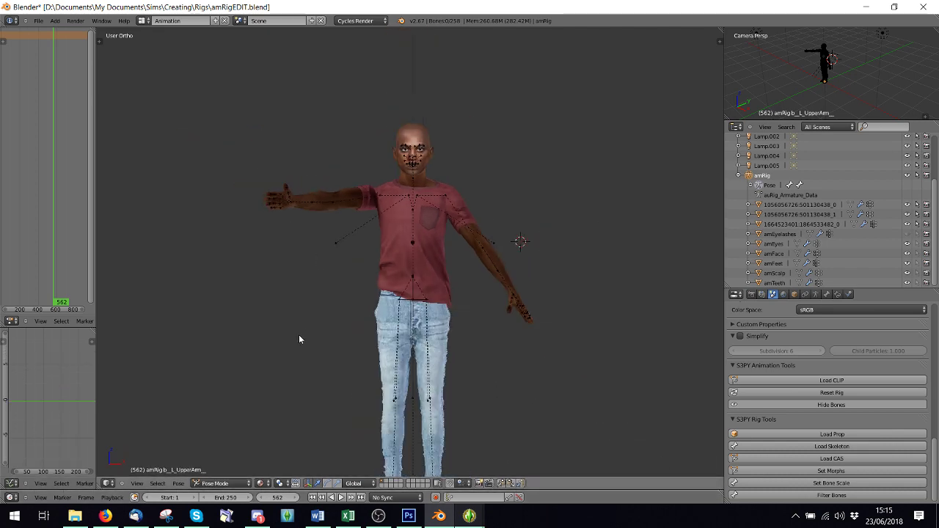
pyautogui.moveTo(304, 342); pyautogui.dragTo(342, 279, button='middle')
# - Start a new Snipping Tool capture, then cancel it and return to Blender
pyautogui.hotkey('alt', 'Tab')
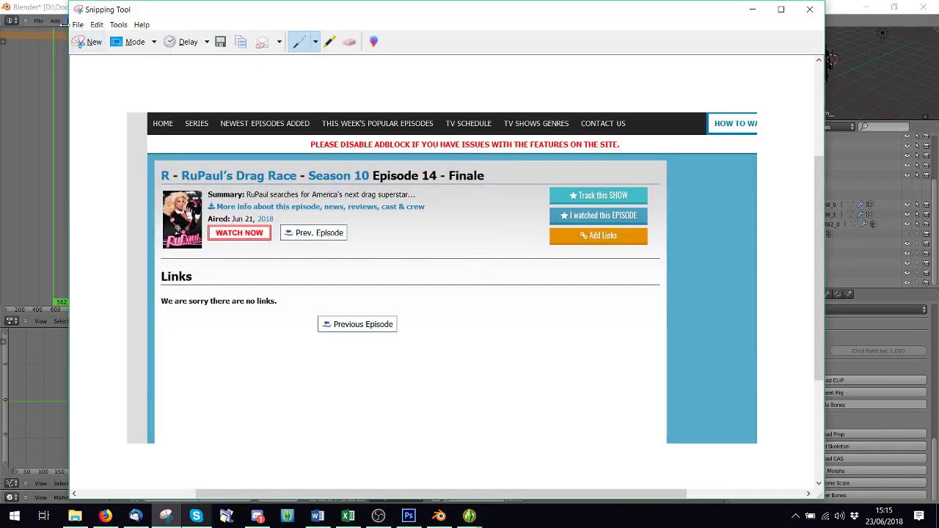
pyautogui.click(85, 43)
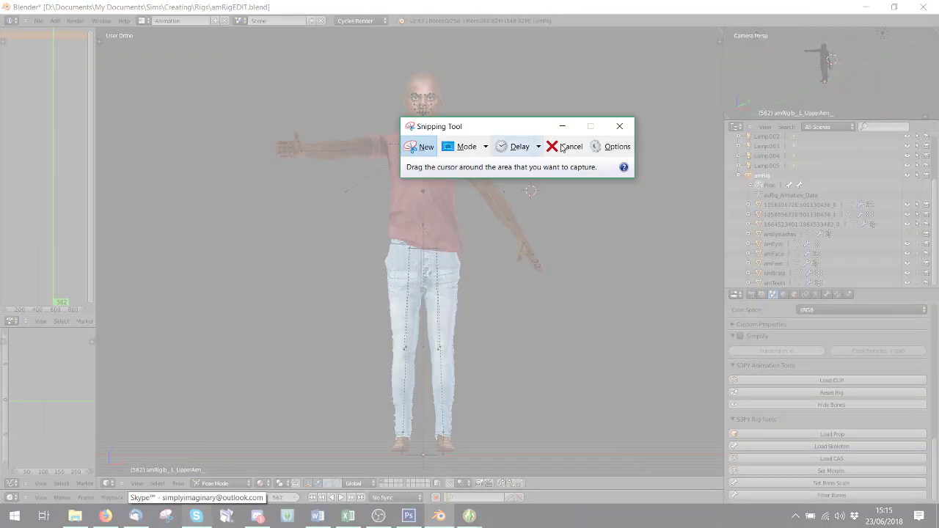
pyautogui.click(561, 147)
pyautogui.click(202, 125)
pyautogui.click(202, 127)
# - Preview the scene in Rendered shading, then go back to Textured shading
pyautogui.click(260, 483)
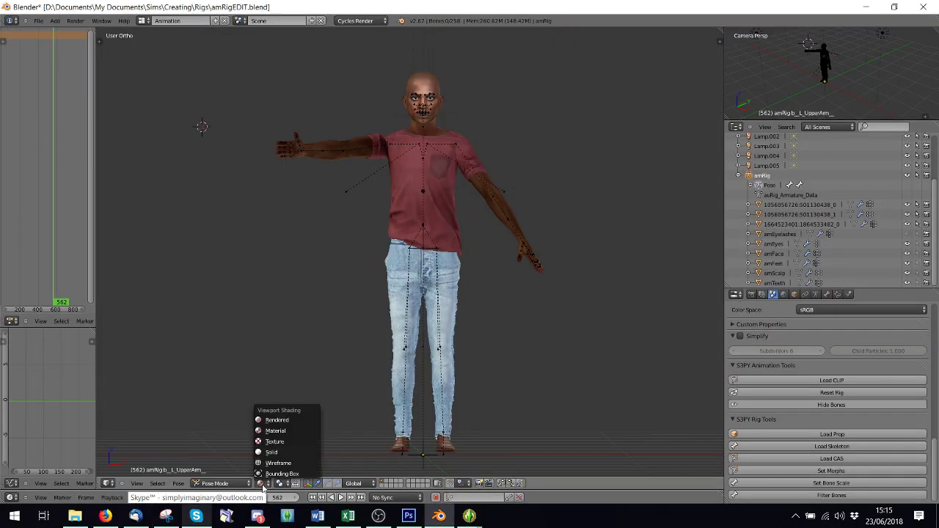
pyautogui.click(269, 420)
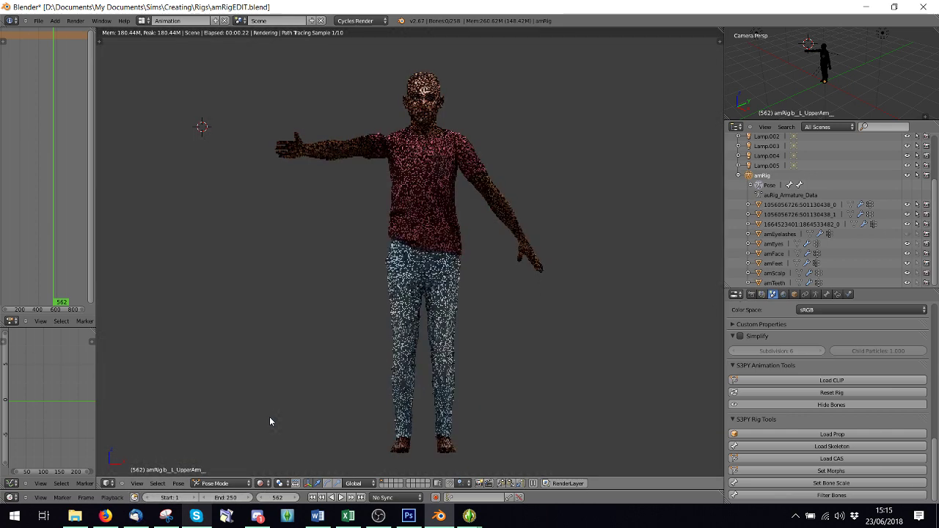
pyautogui.click(261, 483)
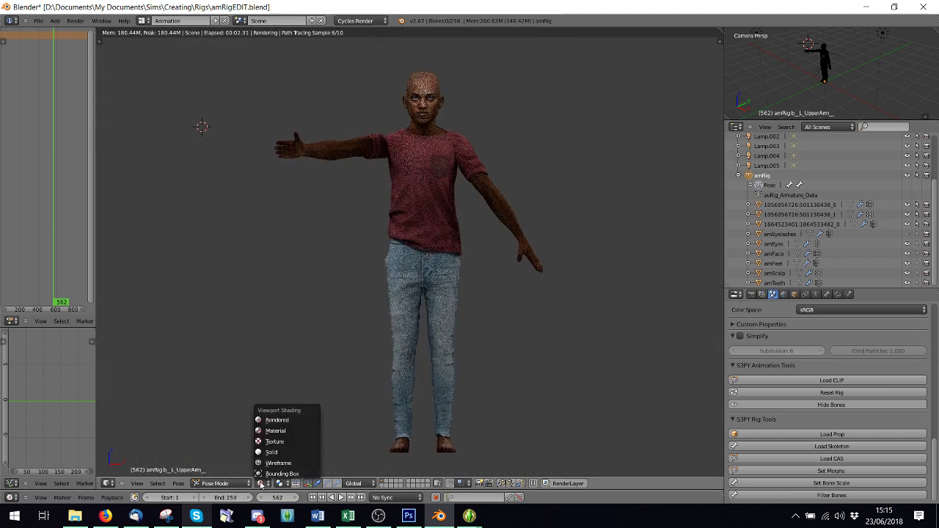
pyautogui.click(270, 431)
# - Enable Environment Lighting under Blender Render, then switch the engine back to Cycles Render
pyautogui.click(353, 21)
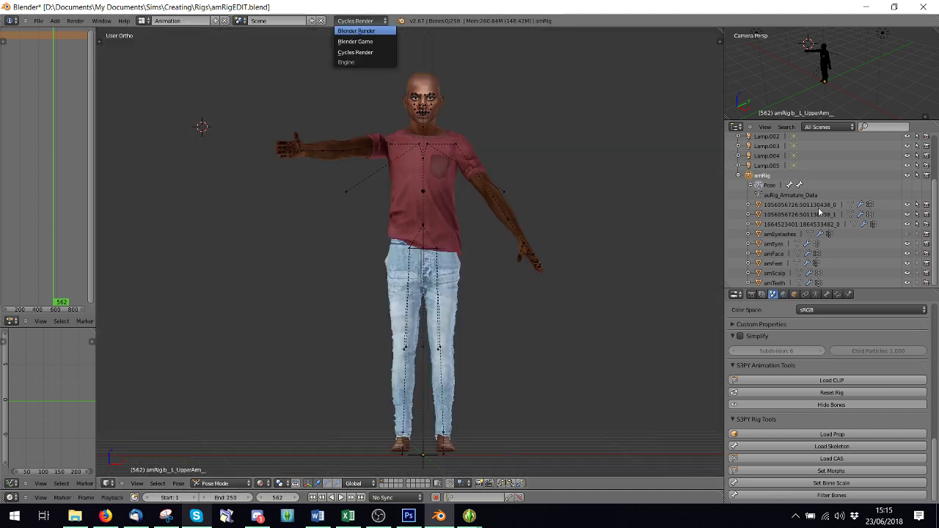
pyautogui.click(350, 31)
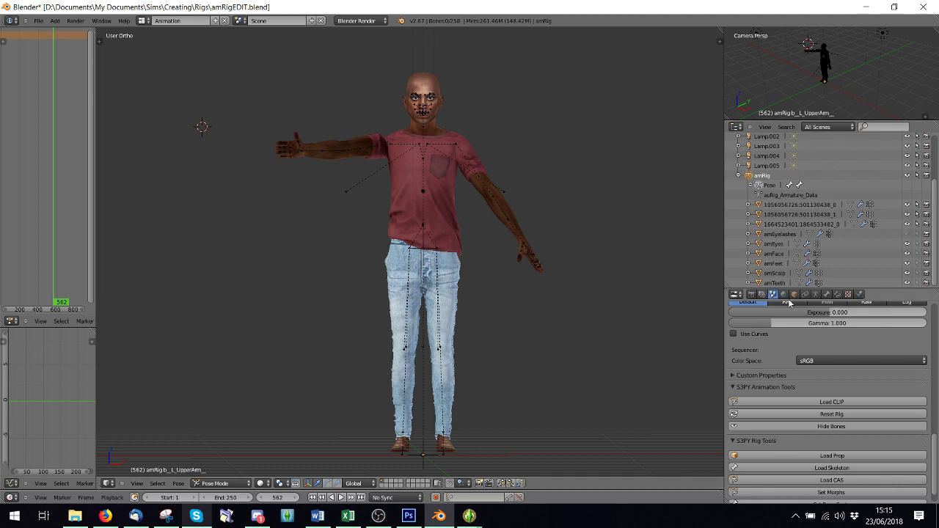
pyautogui.click(783, 294)
pyautogui.scroll(-3, 739, 405)
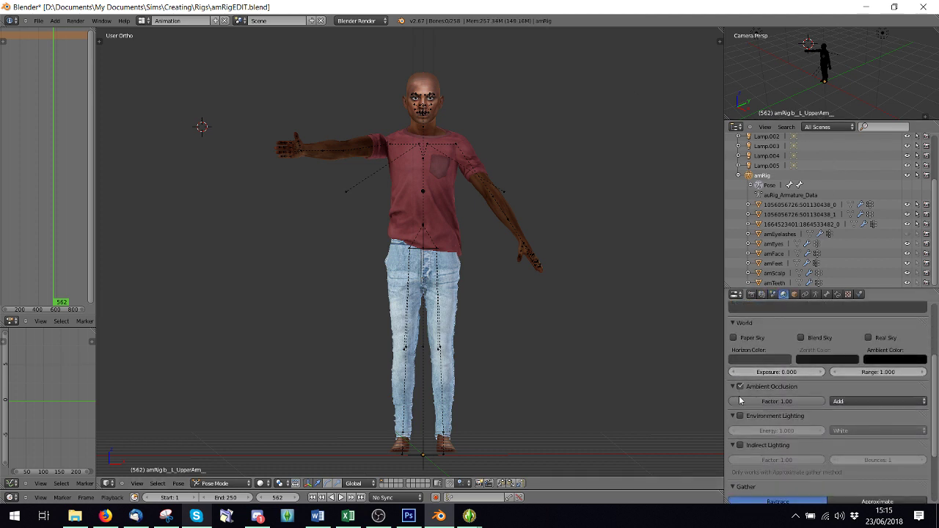
pyautogui.click(740, 416)
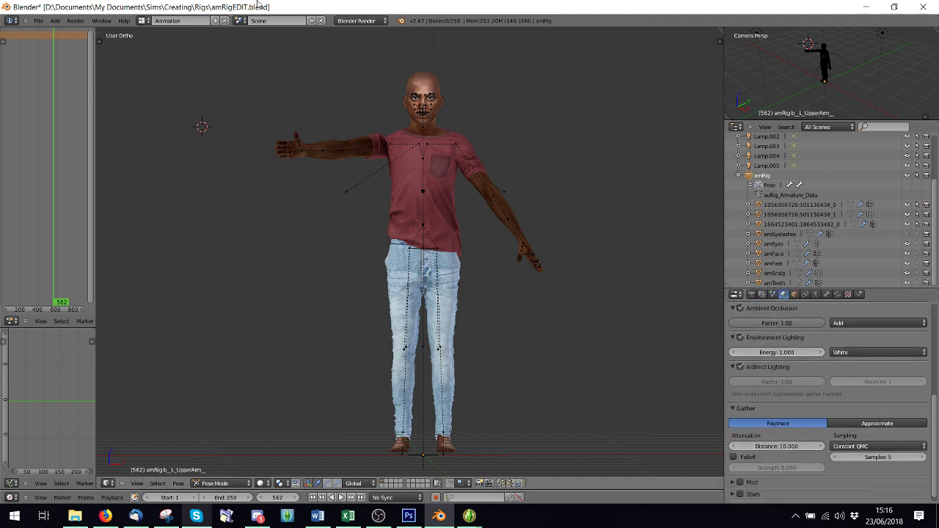
pyautogui.click(360, 21)
pyautogui.click(365, 52)
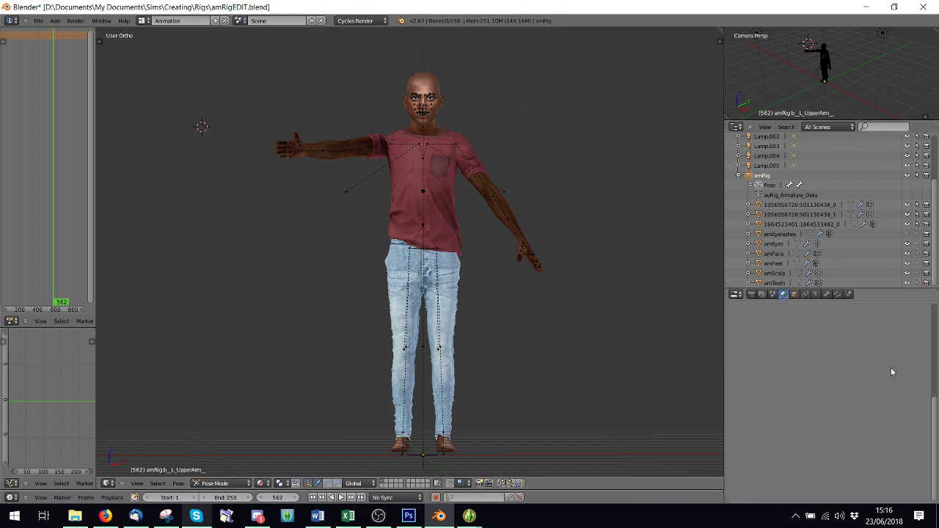
# - Raise the World colour value from near-black to 0.142
pyautogui.click(877, 391)
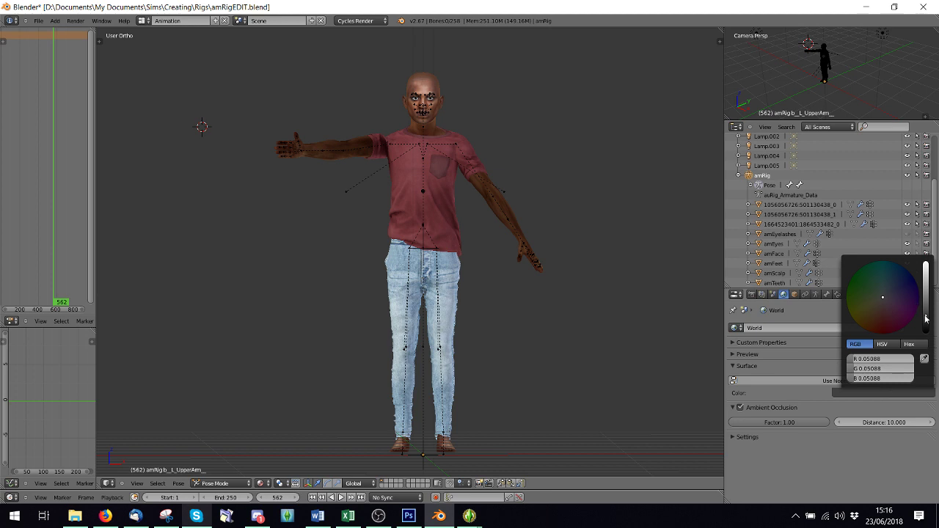
pyautogui.moveTo(926, 319)
pyautogui.mouseDown()
pyautogui.moveTo(926, 307)
pyautogui.moveTo(885, 293)
pyautogui.mouseUp()
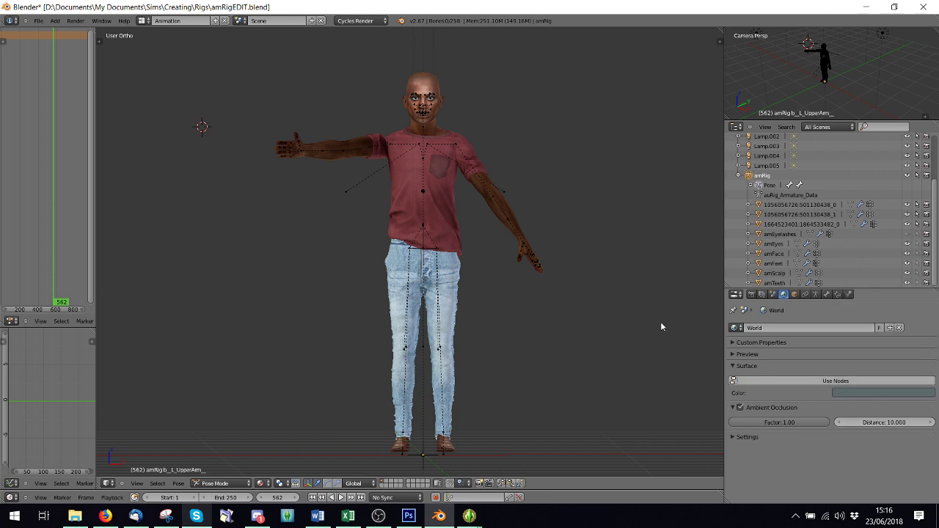
pyautogui.click(261, 483)
# - Show the Cycles Rendered preview of the character on the blue-grey background, then open the File menu
pyautogui.click(300, 421)
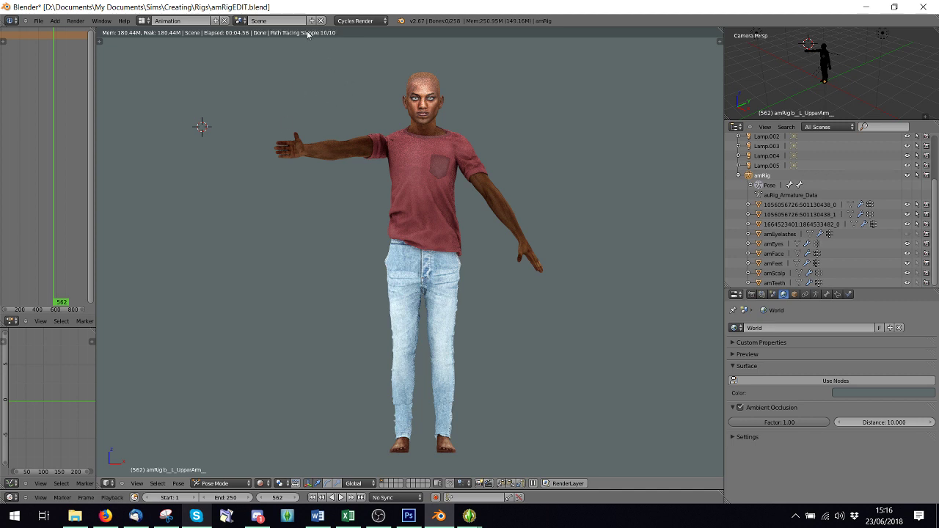
pyautogui.click(35, 21)
# - Snip the rendered figure and its background, cancelling the Save As dialog without saving
pyautogui.click(165, 516)
pyautogui.click(415, 146)
pyautogui.moveTo(247, 44); pyautogui.dragTo(594, 477)
pyautogui.click(341, 42)
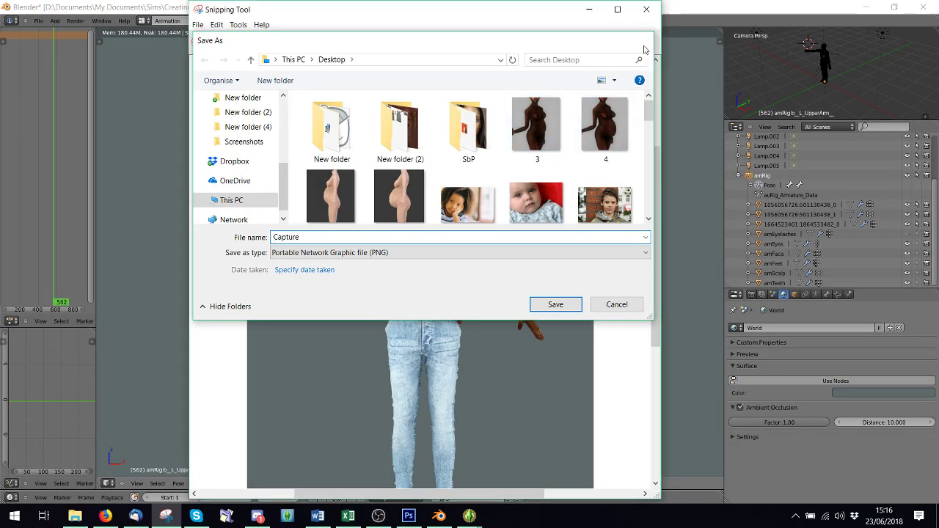
pyautogui.click(644, 39)
pyautogui.moveTo(430, 7); pyautogui.dragTo(433, 5)
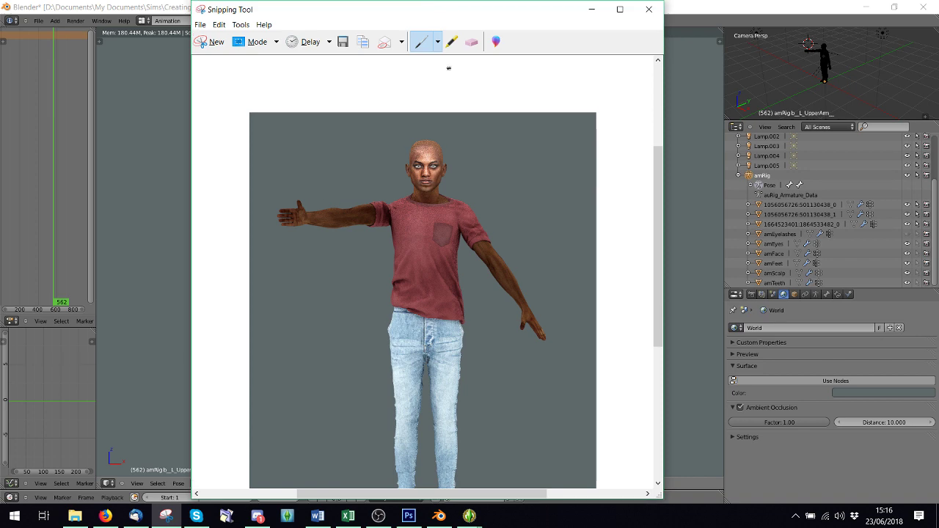
# - Hide the capture window and set viewport shading to Material after briefly trying Solid
pyautogui.click(592, 10)
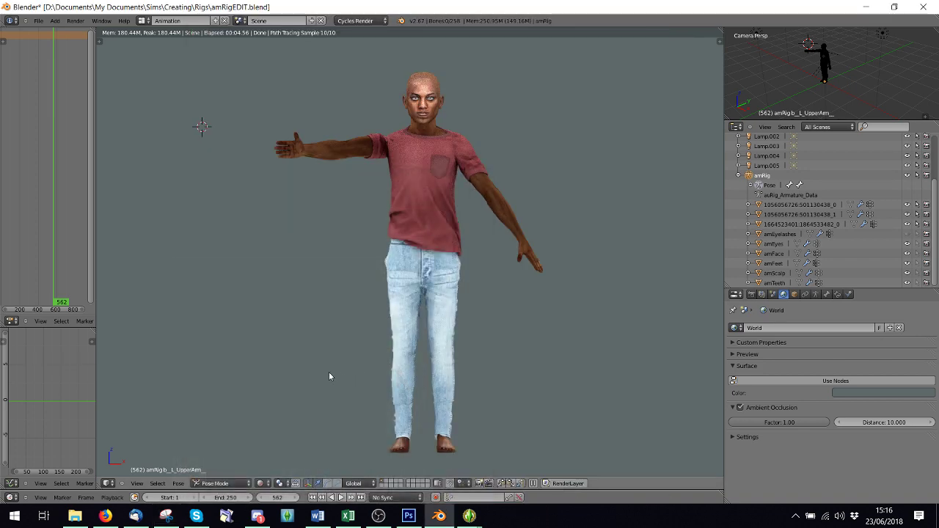
pyautogui.click(262, 483)
pyautogui.click(272, 452)
pyautogui.scroll(5, 397, 208)
pyautogui.scroll(-5, 401, 186)
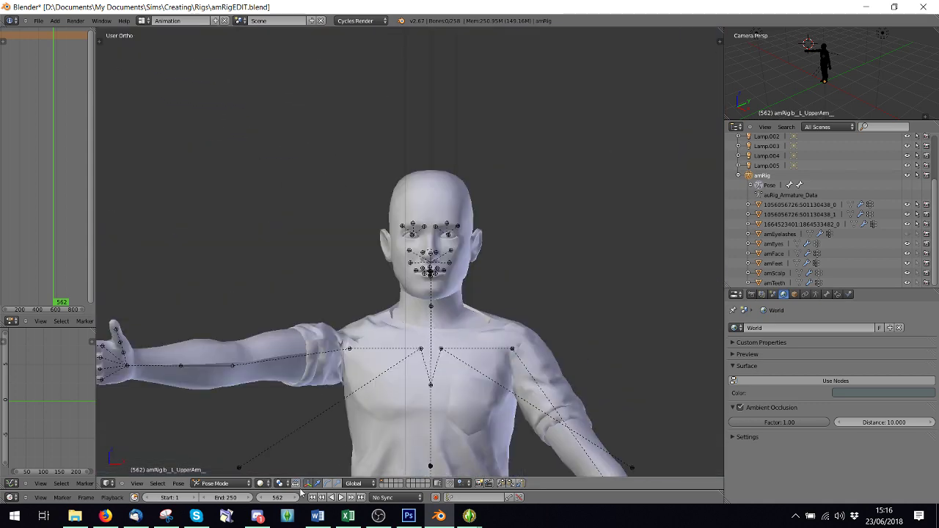
pyautogui.click(261, 483)
pyautogui.click(276, 432)
pyautogui.scroll(4, 313, 304)
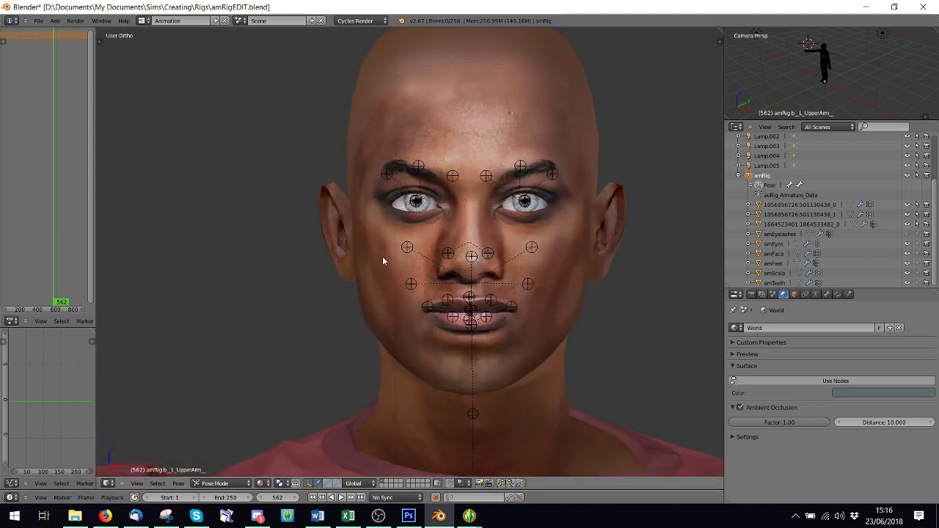
# - Select the amFace mesh and switch it through Edit Mode into Sculpt Mode
pyautogui.click(774, 256)
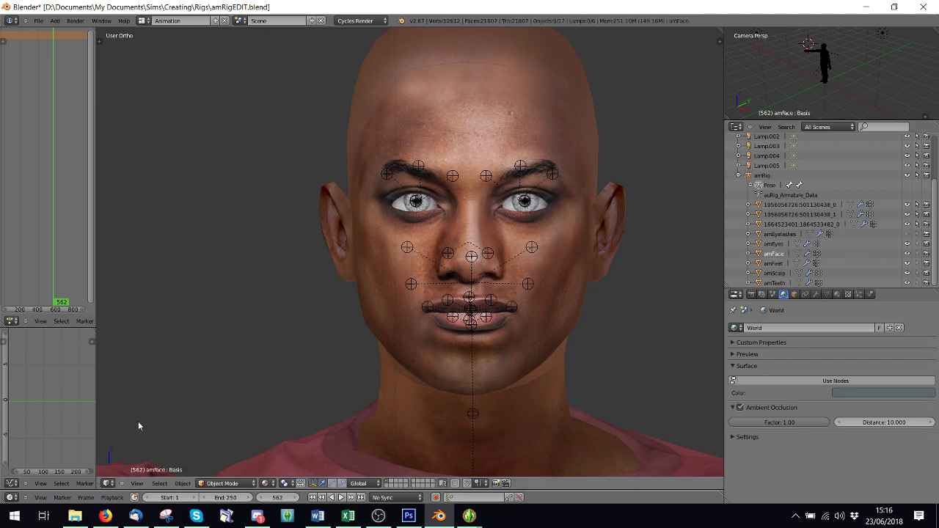
pyautogui.click(226, 484)
pyautogui.click(220, 464)
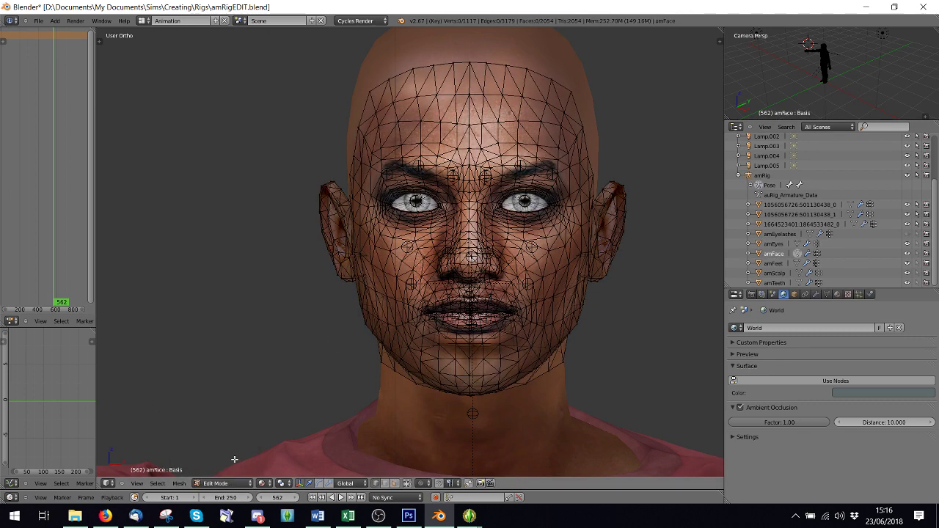
pyautogui.click(224, 484)
pyautogui.click(221, 451)
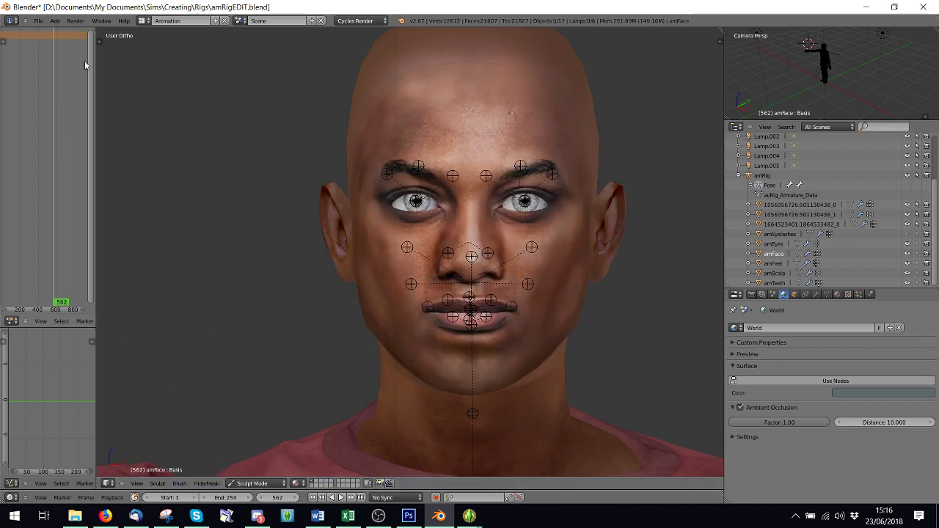
# - Choose the Grab sculpt brush with a radius of 79
pyautogui.press('t')
pyautogui.click(137, 80)
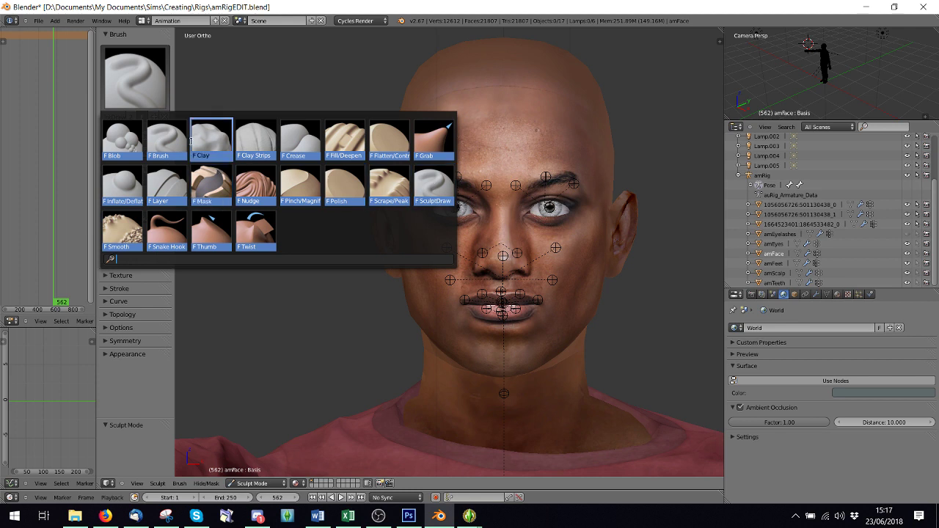
pyautogui.click(434, 140)
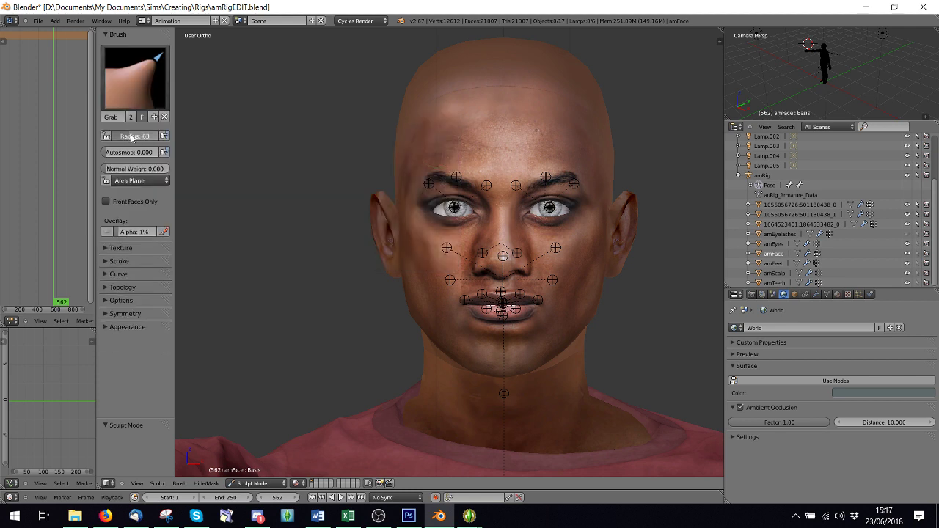
pyautogui.moveTo(130, 140); pyautogui.dragTo(134, 140)
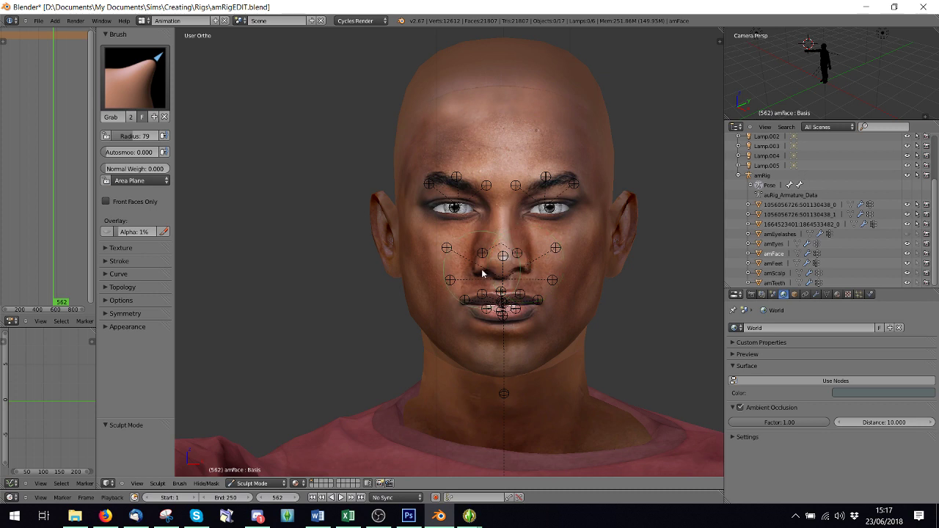
# - Pull the amFace lips fuller and lower, undoing one bad stroke
pyautogui.moveTo(528, 323); pyautogui.dragTo(532, 327)
pyautogui.hotkey('ctrl', 'z')
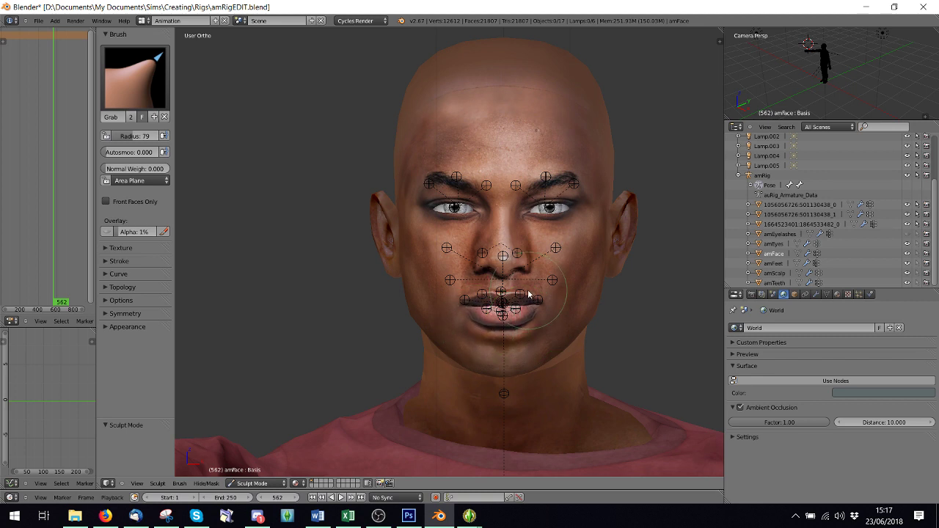
pyautogui.moveTo(528, 312); pyautogui.dragTo(503, 284)
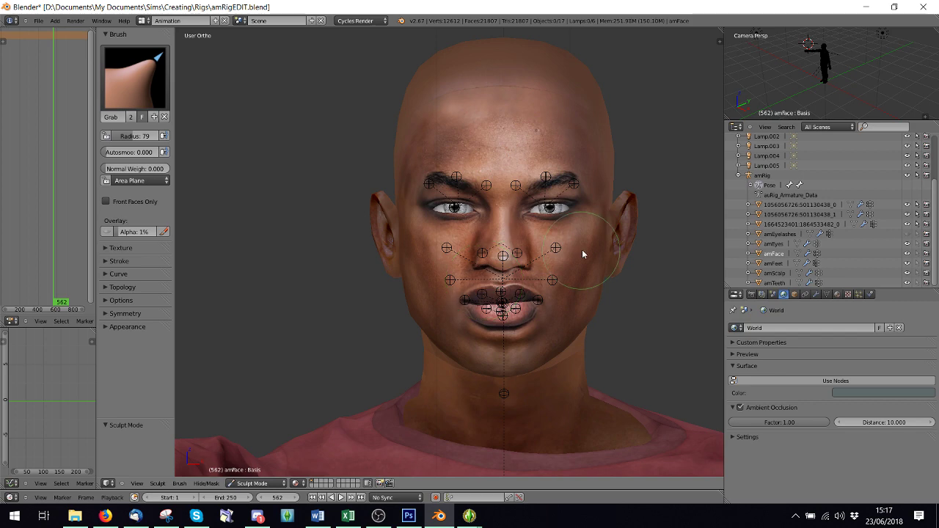
pyautogui.scroll(-6, 419, 193)
pyautogui.scroll(6, 365, 68)
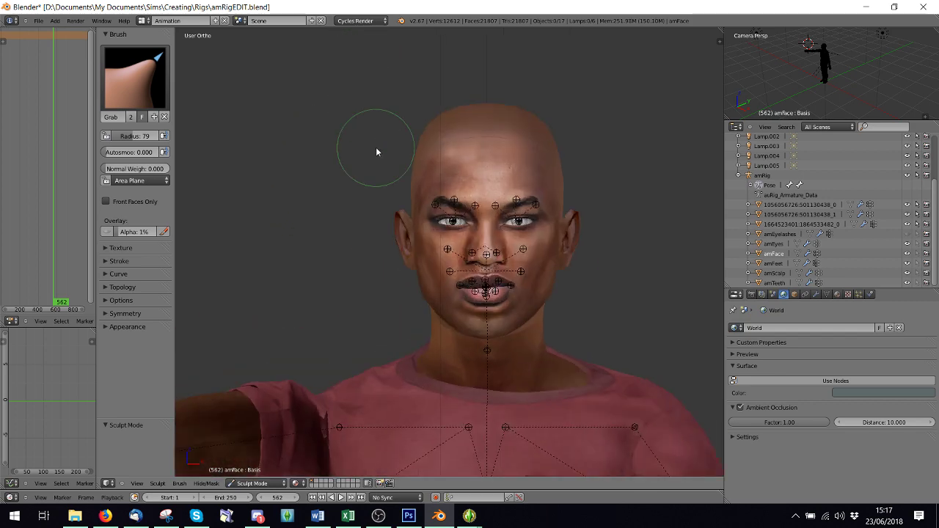